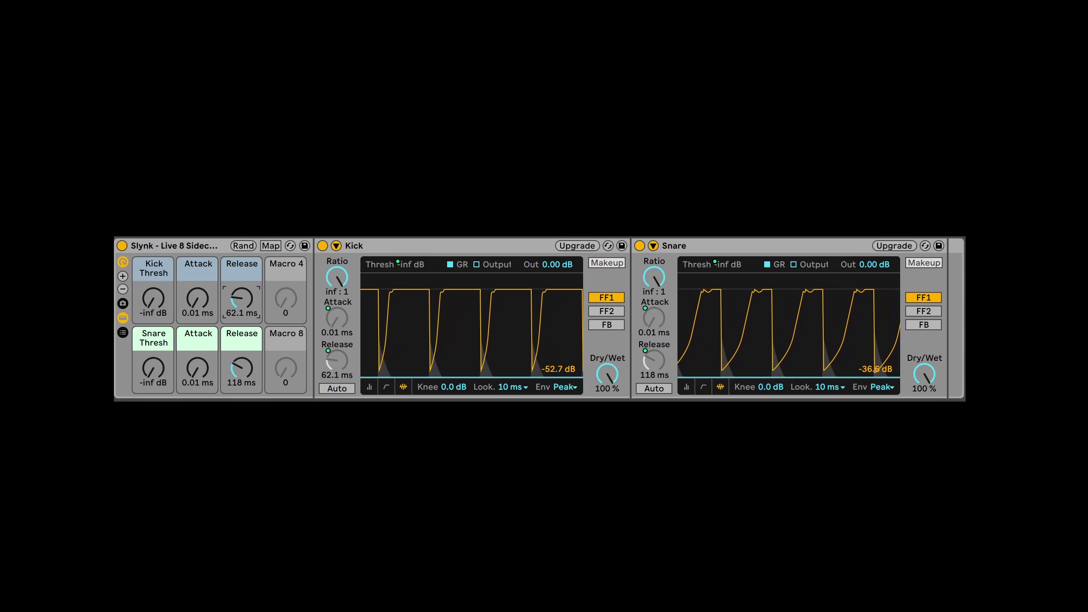
Step: Set the Slynk Kick Release macro to 52.6 ms, Snare Release to 104 ms, and Kick compressor knee to 3.4 dB
drag(241, 298, 198, 291)
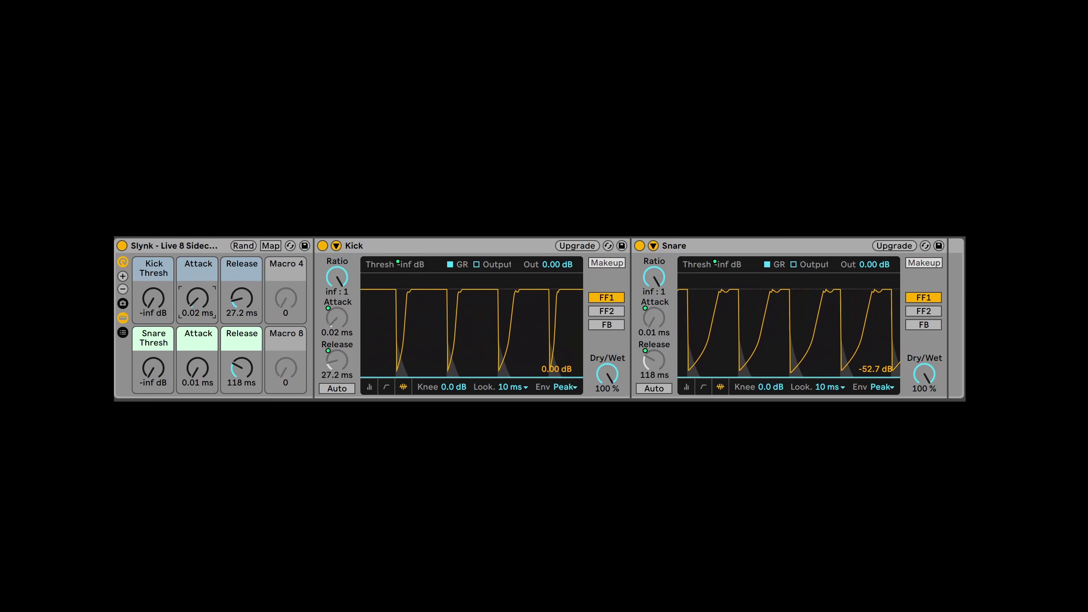
mouse_move(241, 367)
mouse_down()
mouse_move(241, 379)
mouse_move(241, 356)
mouse_up()
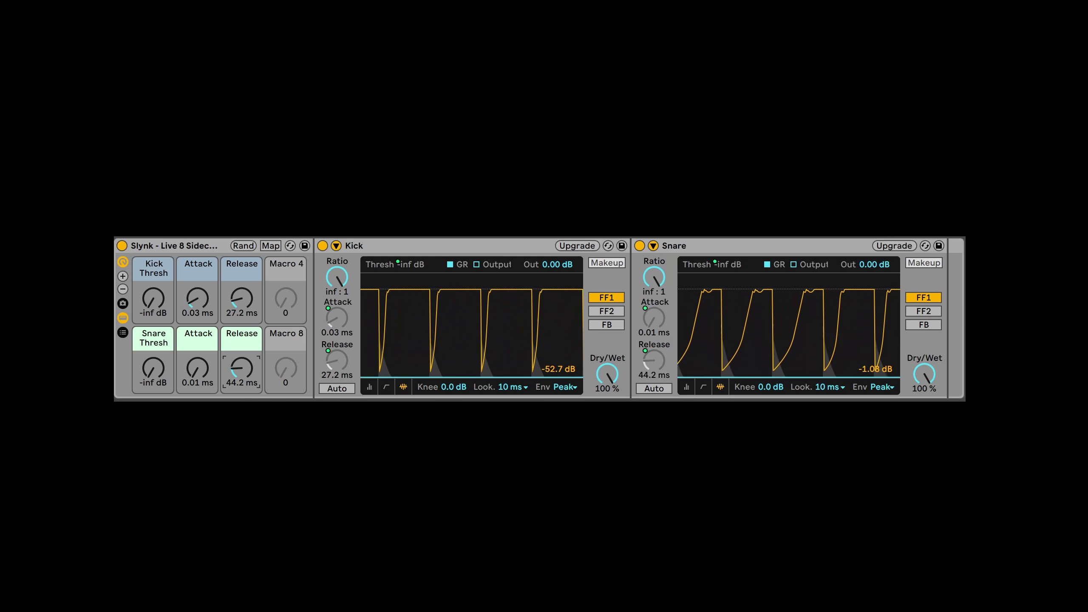
drag(242, 303, 241, 295)
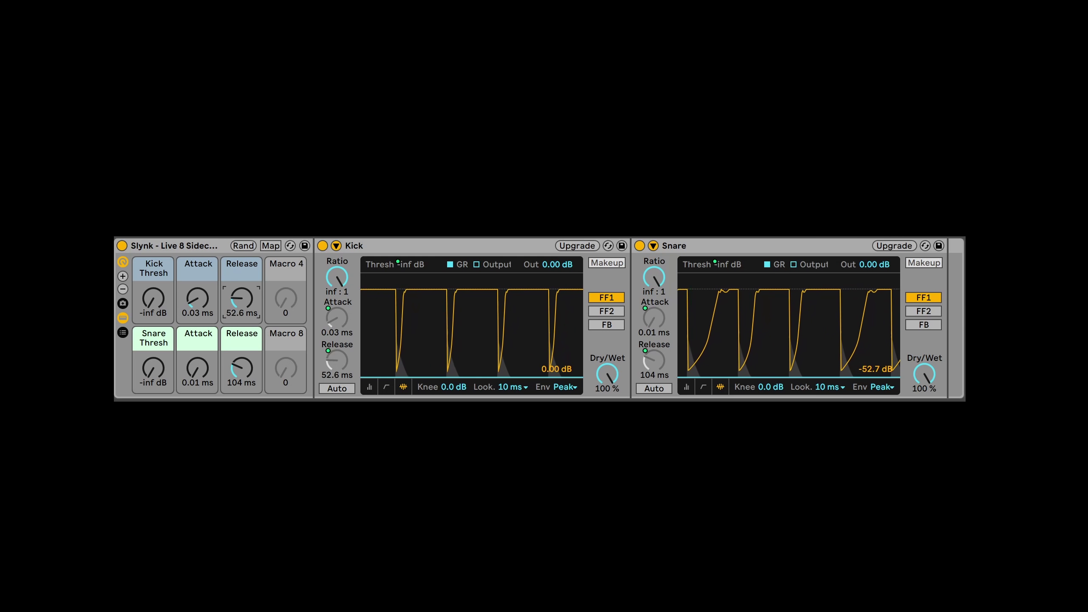
mouse_move(453, 386)
mouse_down()
mouse_move(453, 360)
mouse_move(453, 394)
mouse_up()
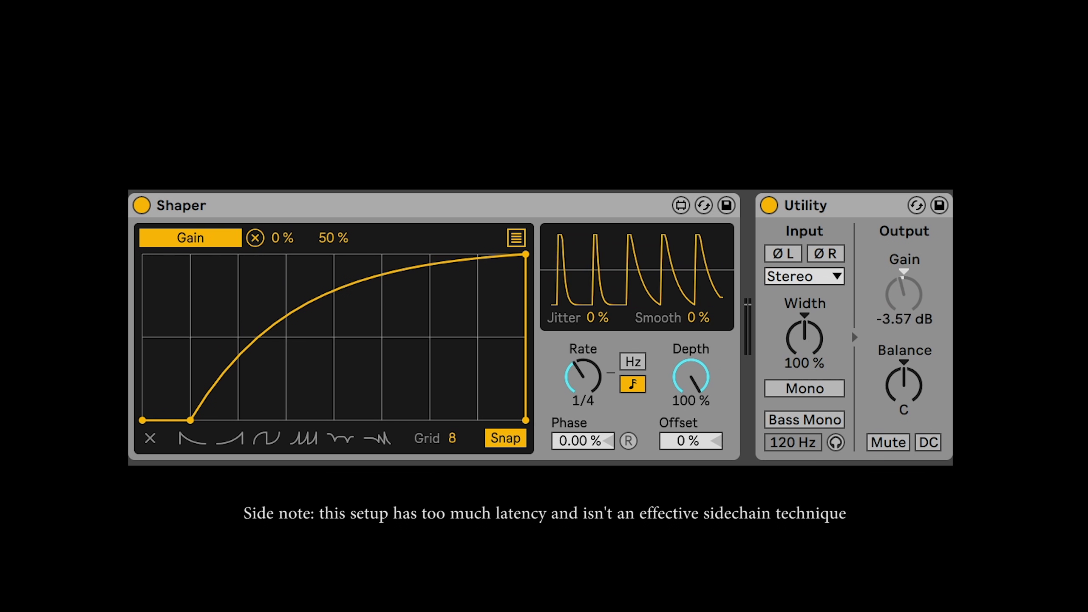
Step: Switch the Shaper rate to Hz and feed Duck Buddy's sidechain from Drums, Post FX
click(633, 361)
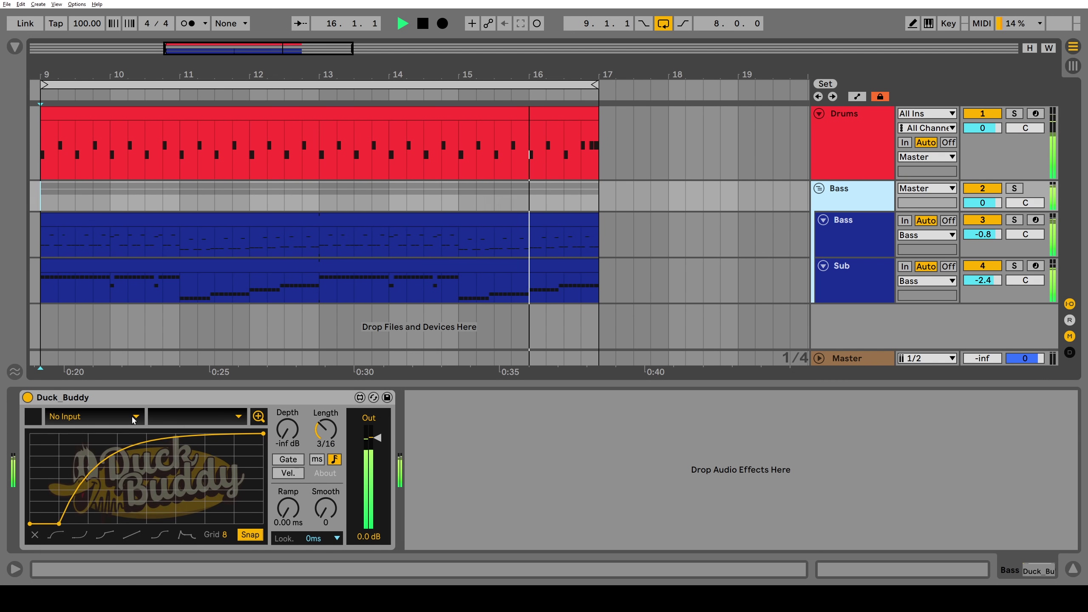
click(94, 416)
click(110, 506)
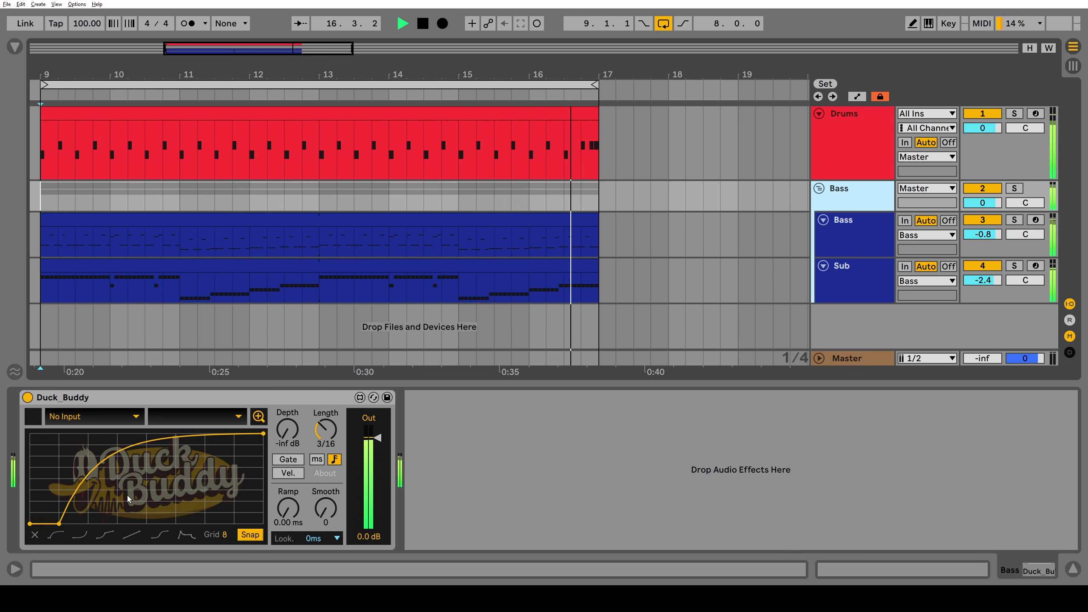
click(212, 415)
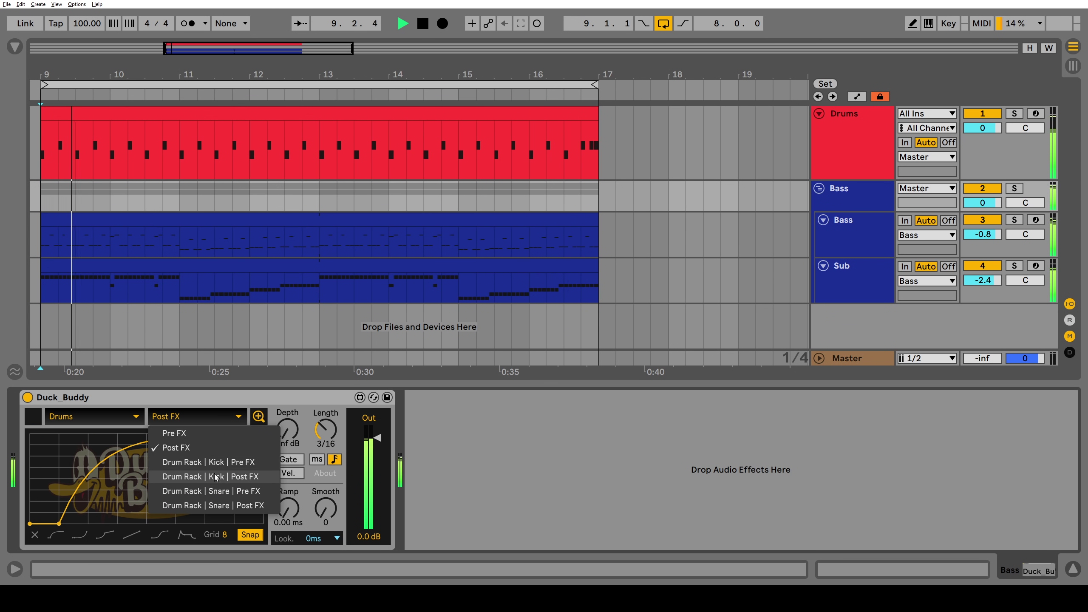
click(205, 447)
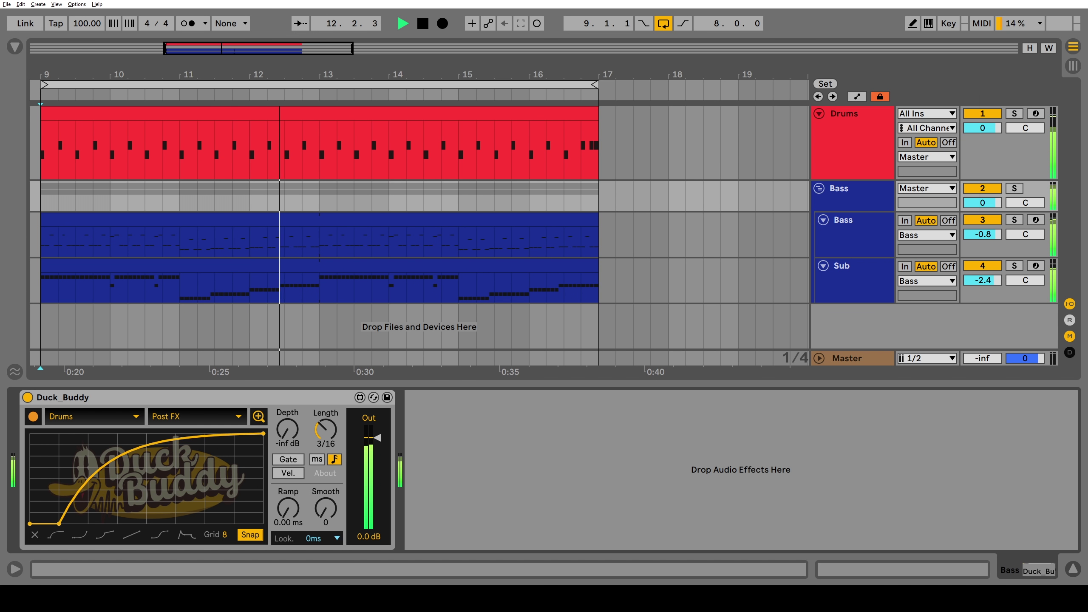
Step: In Duck Buddy's waveform viewer, set lookahead to 20 ms and Smooth to 15, and enable Auxiliary View
click(258, 416)
click(321, 538)
click(328, 524)
drag(327, 530, 288, 509)
click(512, 99)
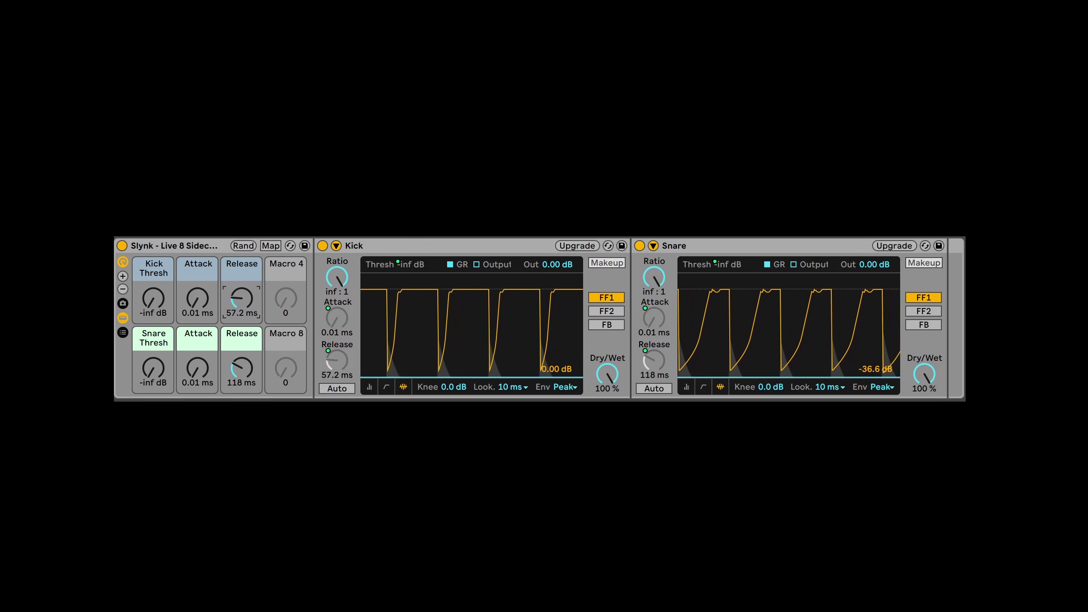
Step: Lower the Kick Release macro to 27.2 ms and the Snare Release macro to 44.2 ms
click(198, 299)
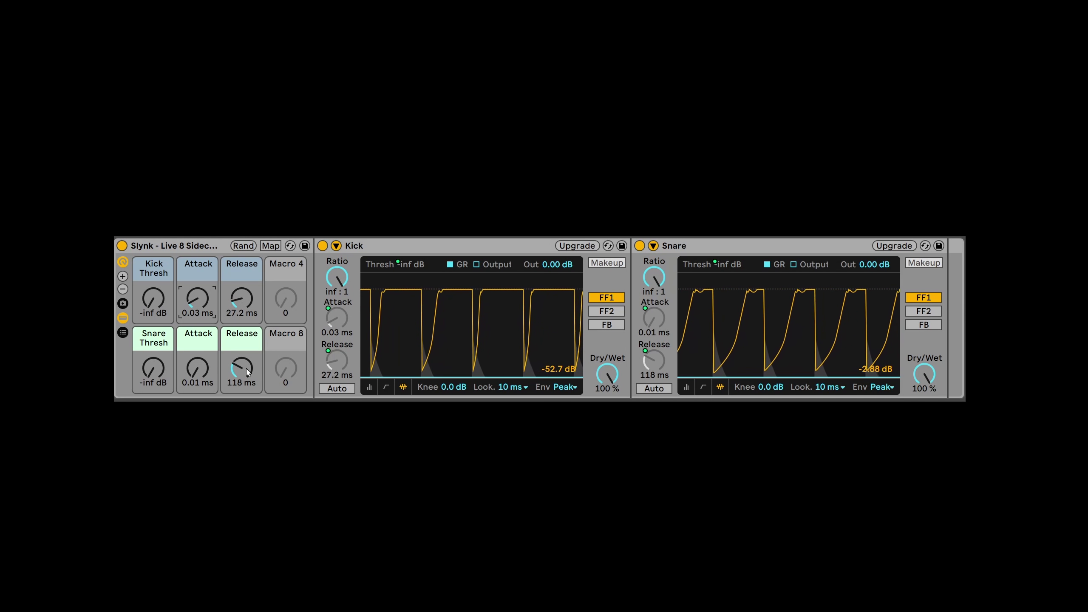
drag(248, 372, 247, 390)
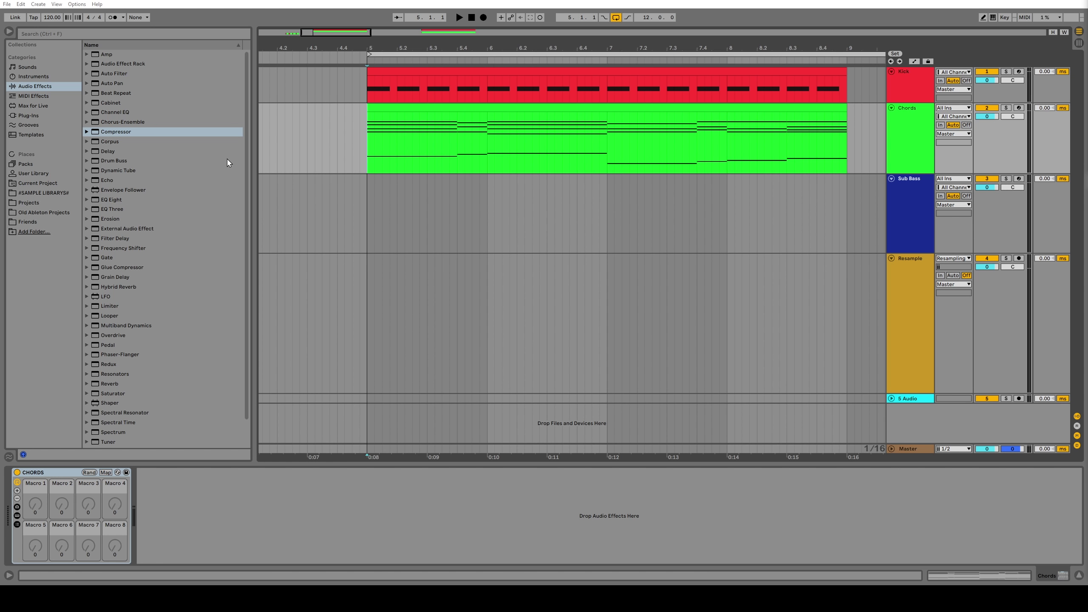
Step: Add a Compressor to Chords, sidechained from Kick, with threshold pulled down to -inf dB
drag(115, 136, 440, 143)
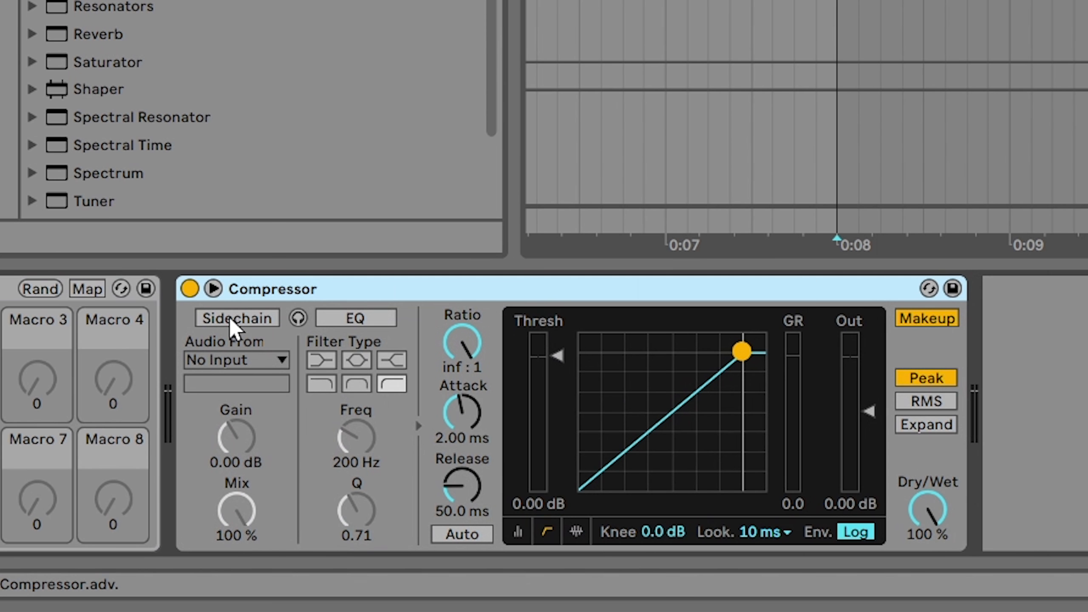
click(158, 482)
click(269, 362)
click(253, 381)
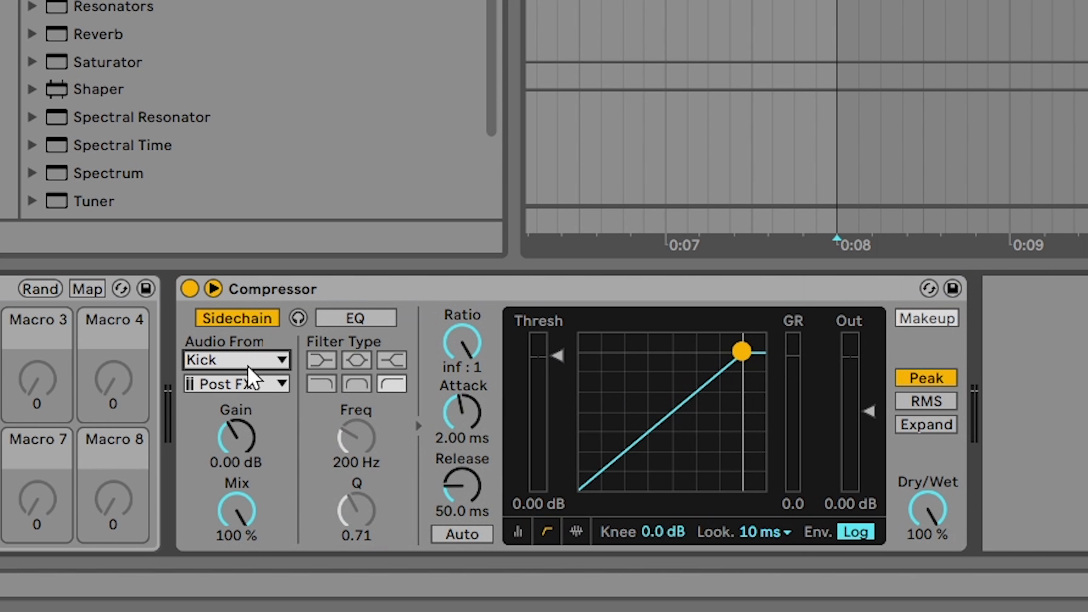
drag(560, 348, 557, 493)
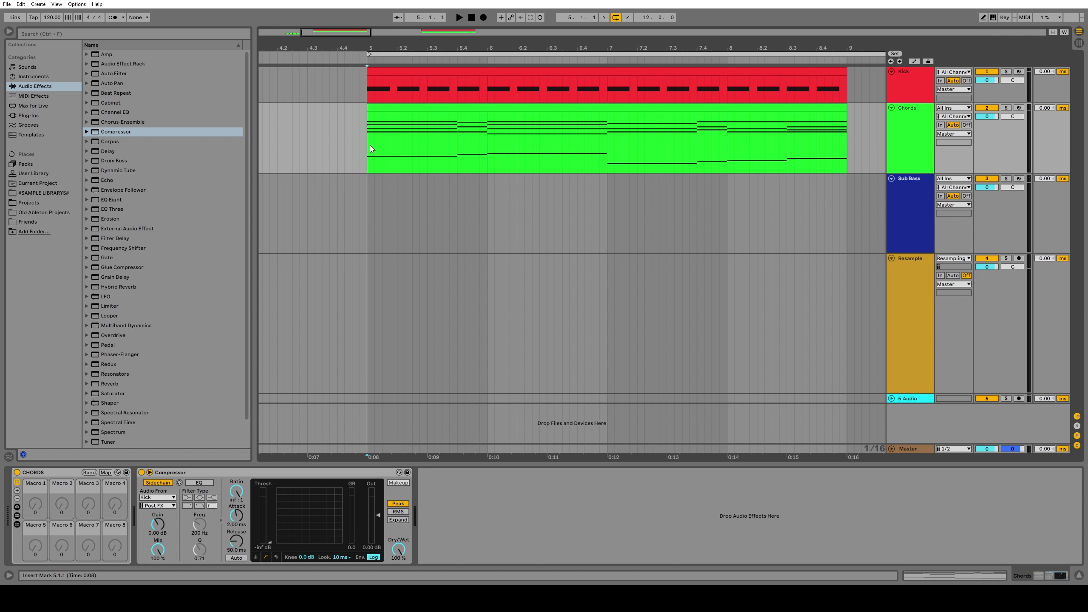
Step: Play back the ducking and shorten the compressor release to 1.00 ms
key(space)
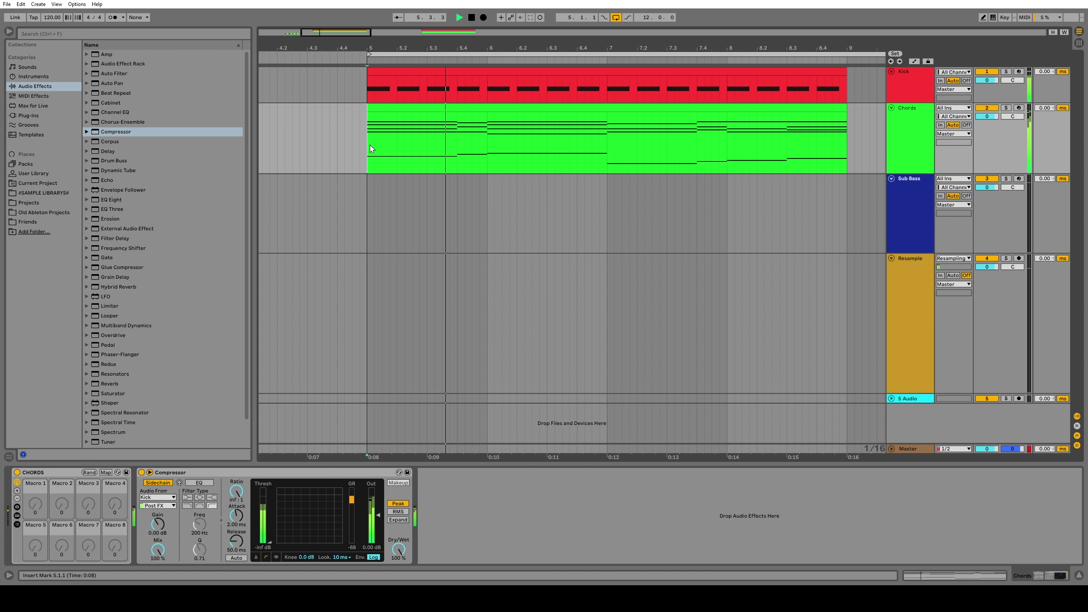
key(space)
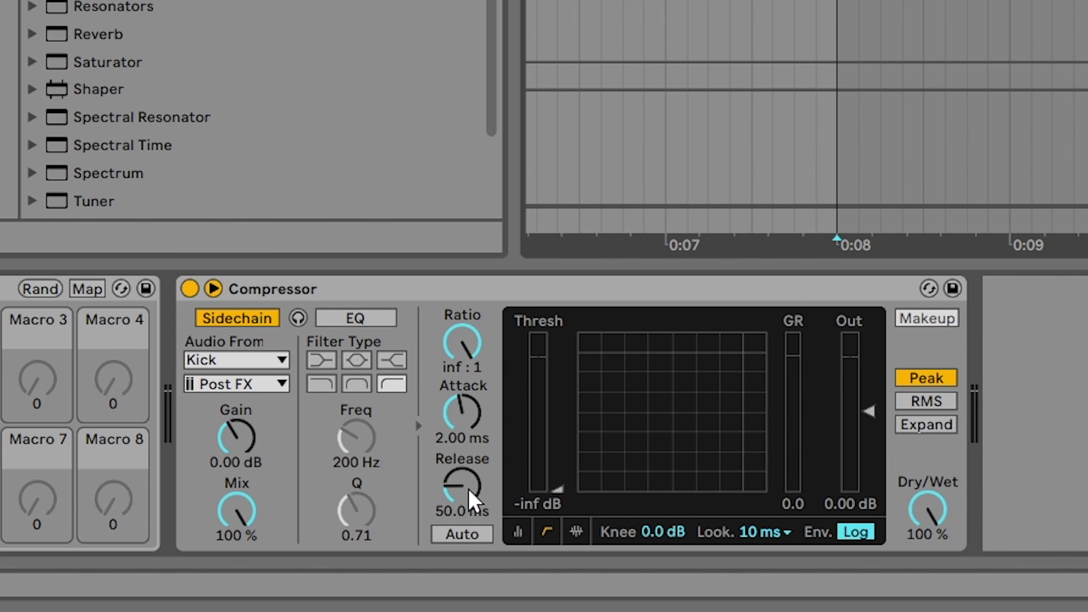
drag(468, 488, 468, 536)
key(space)
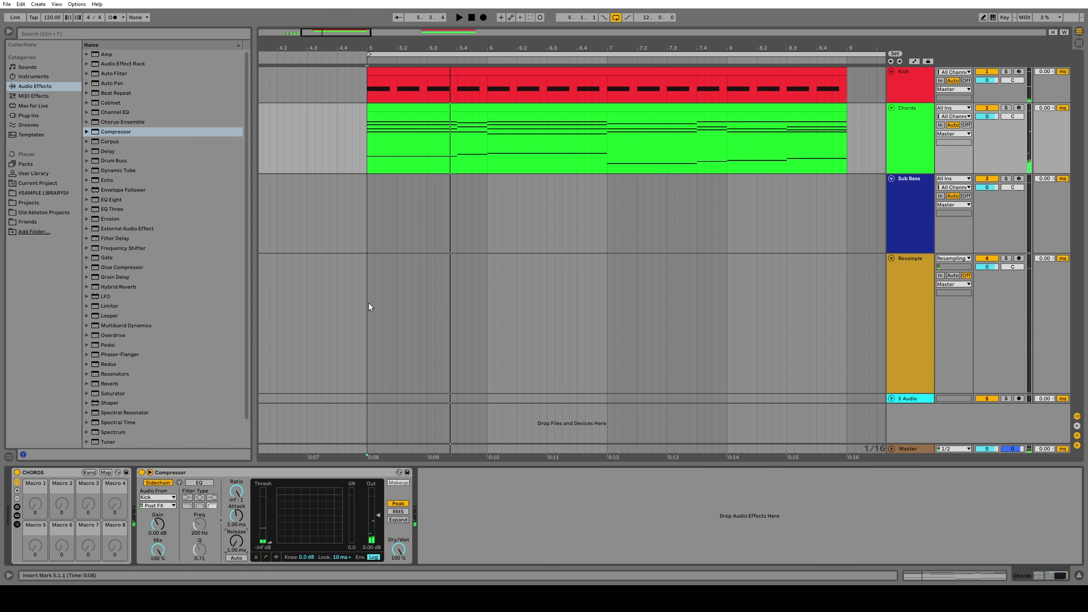
Step: Deactivate Kick, arm the Resample track, and record the output as Resample 32
click(368, 307)
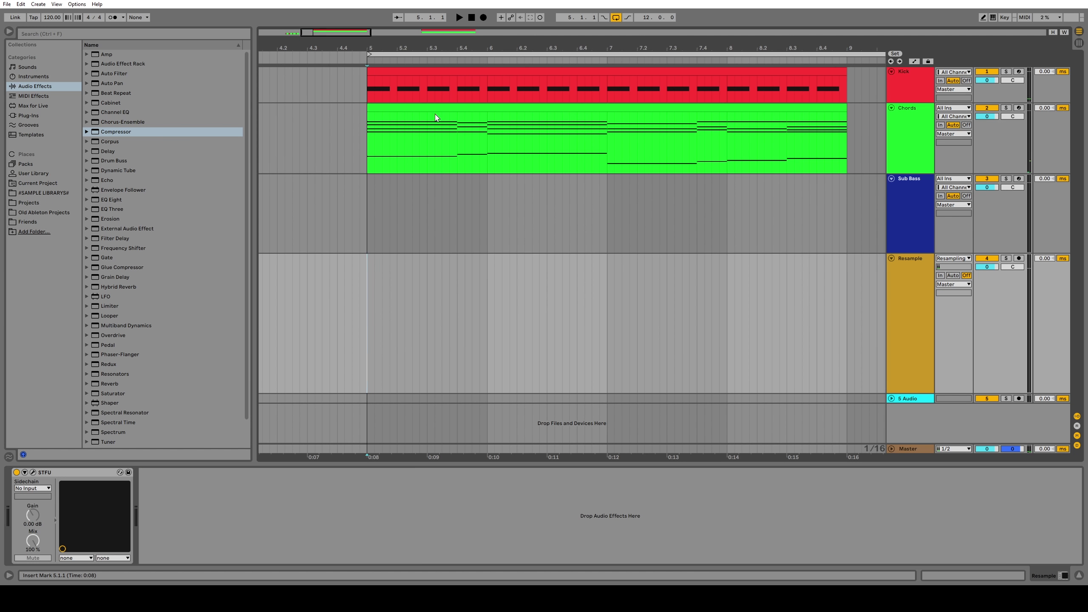
click(986, 71)
click(1019, 258)
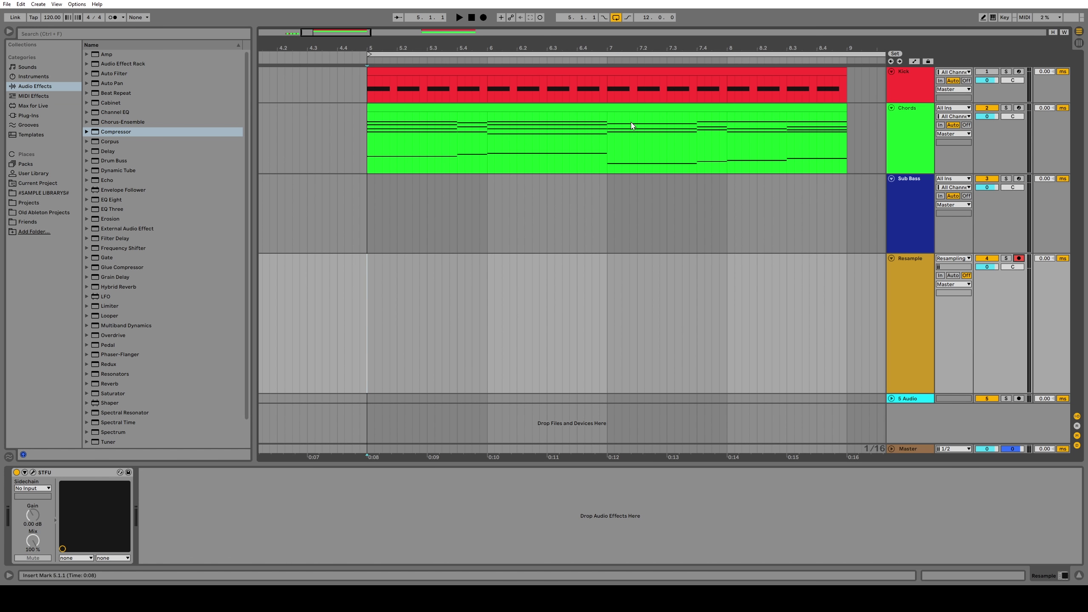
click(483, 18)
key(space)
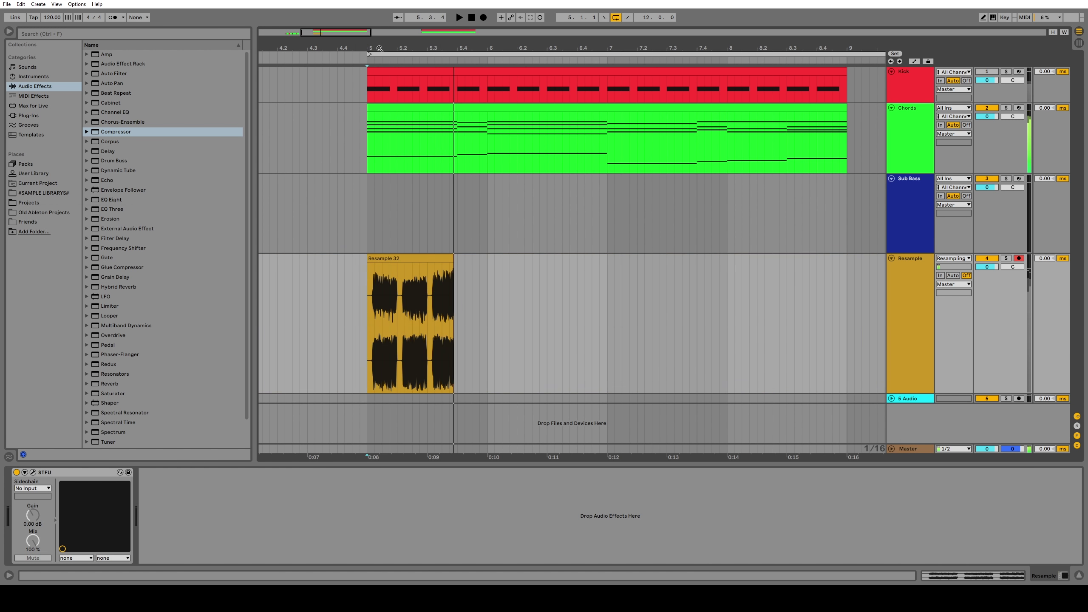
Step: Zoom in on the silent gap at the clip start and check the Chords Compressor's latency
key(plus)
key(plus)
key(plus)
key(plus)
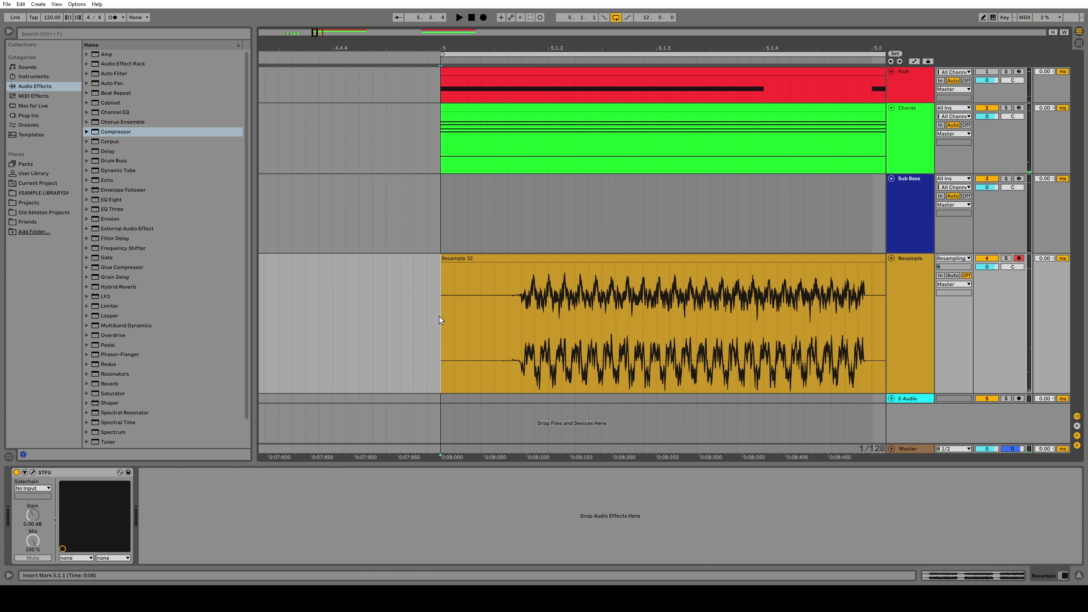
drag(440, 319, 520, 314)
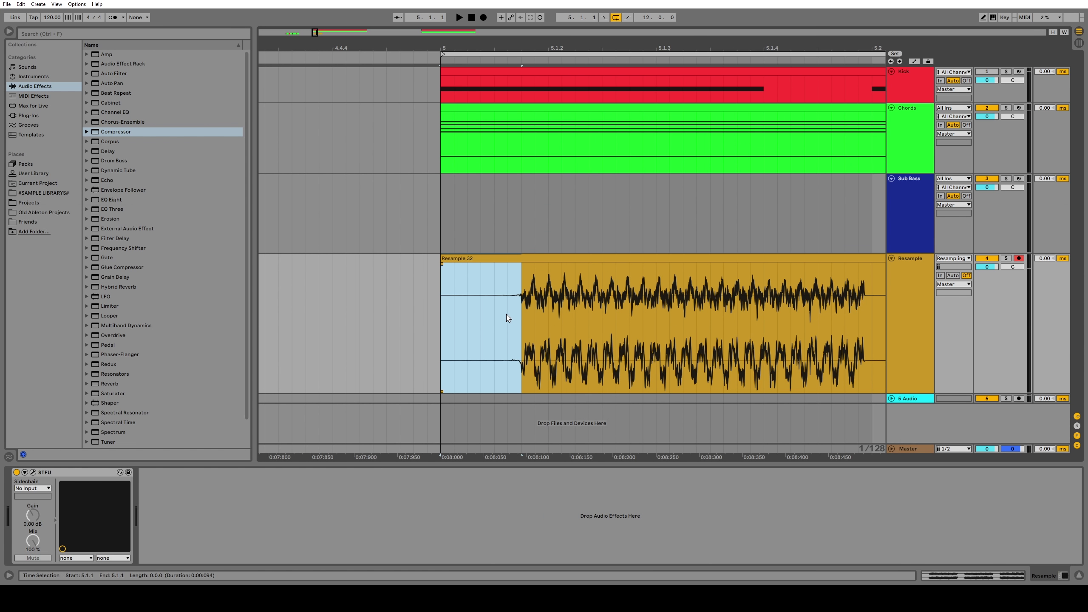
click(913, 69)
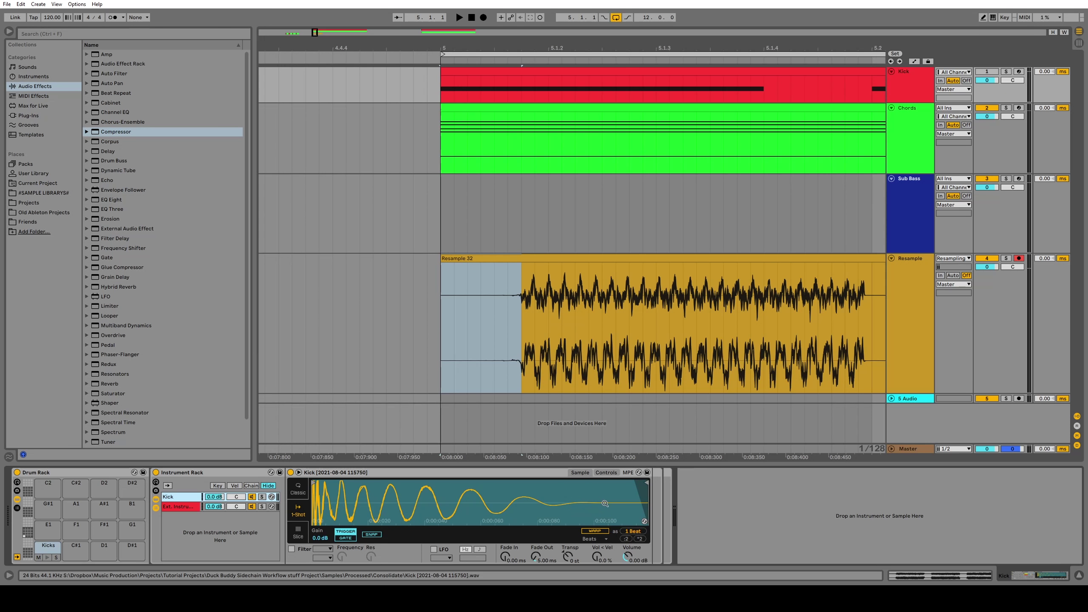
click(794, 168)
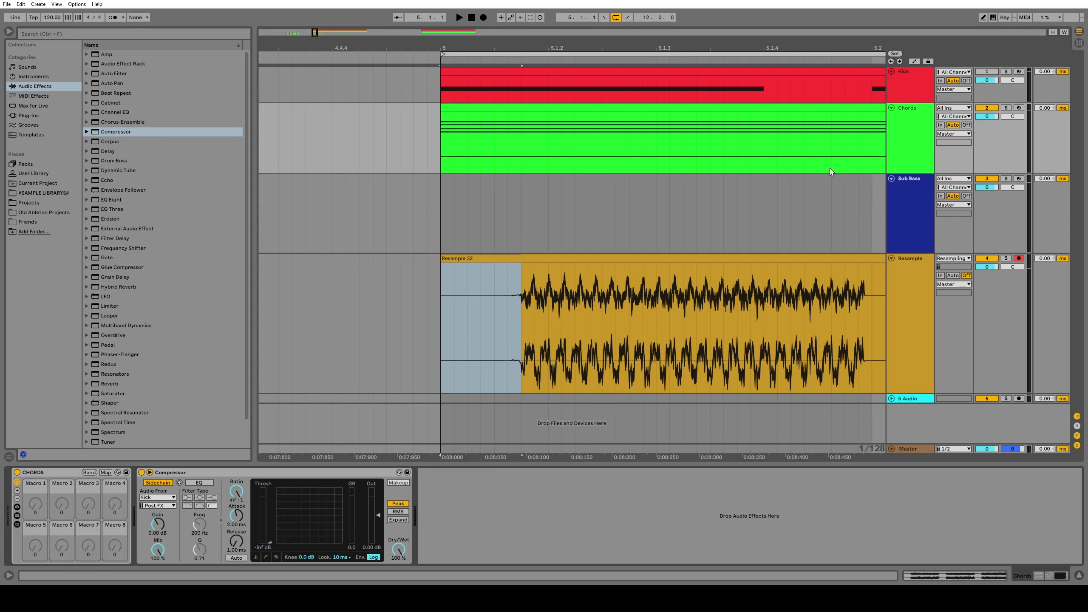
click(179, 473)
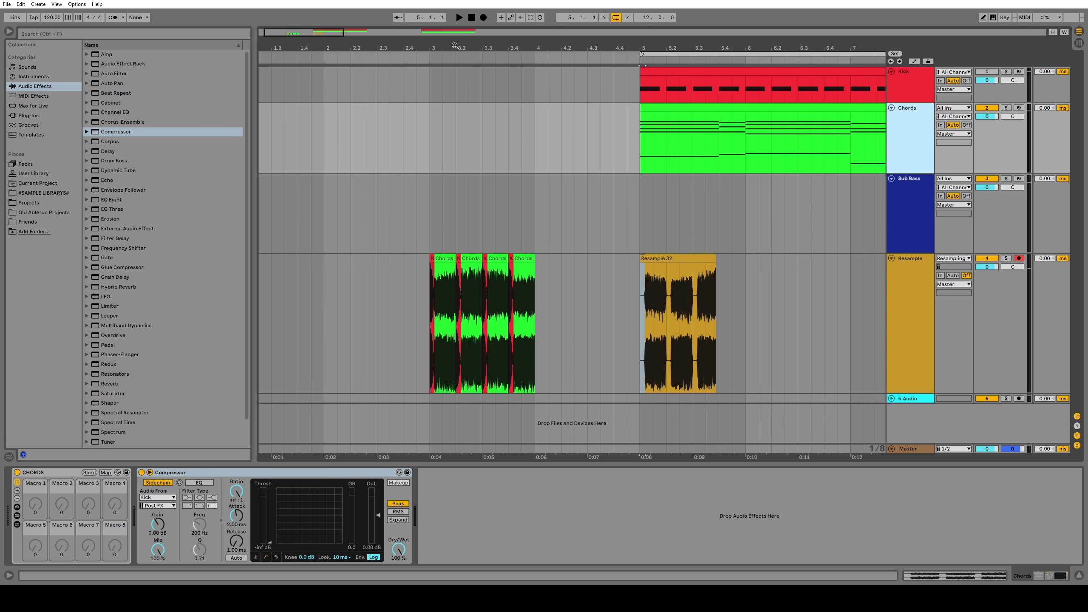
key(plus)
key(plus)
key(plus)
key(plus)
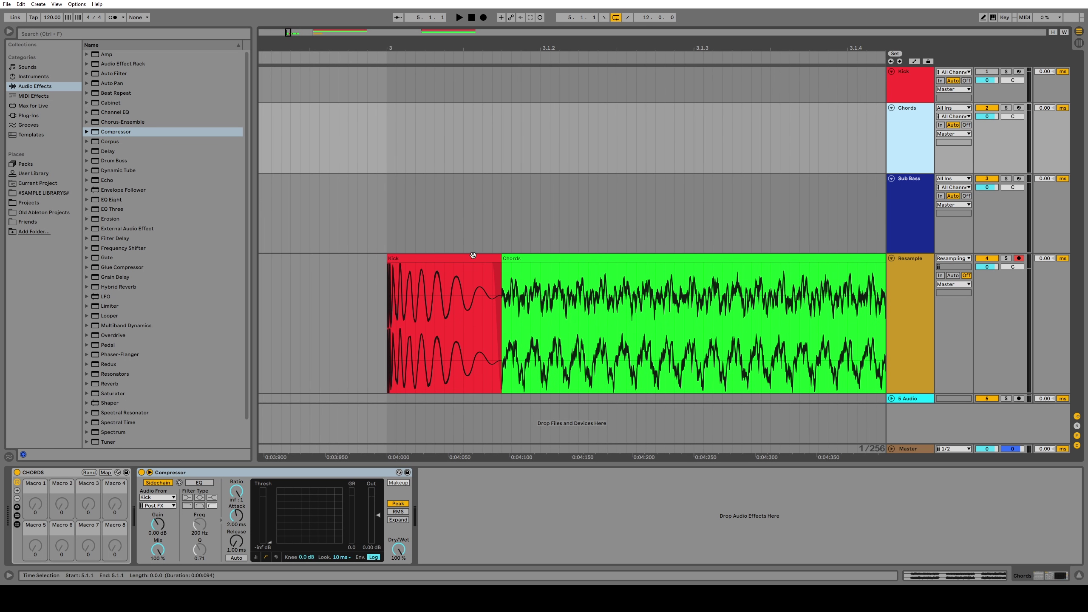
Step: Drag the Chords clip's fade into the Kick clip on Resample to make a crossfade
click(492, 274)
click(538, 258)
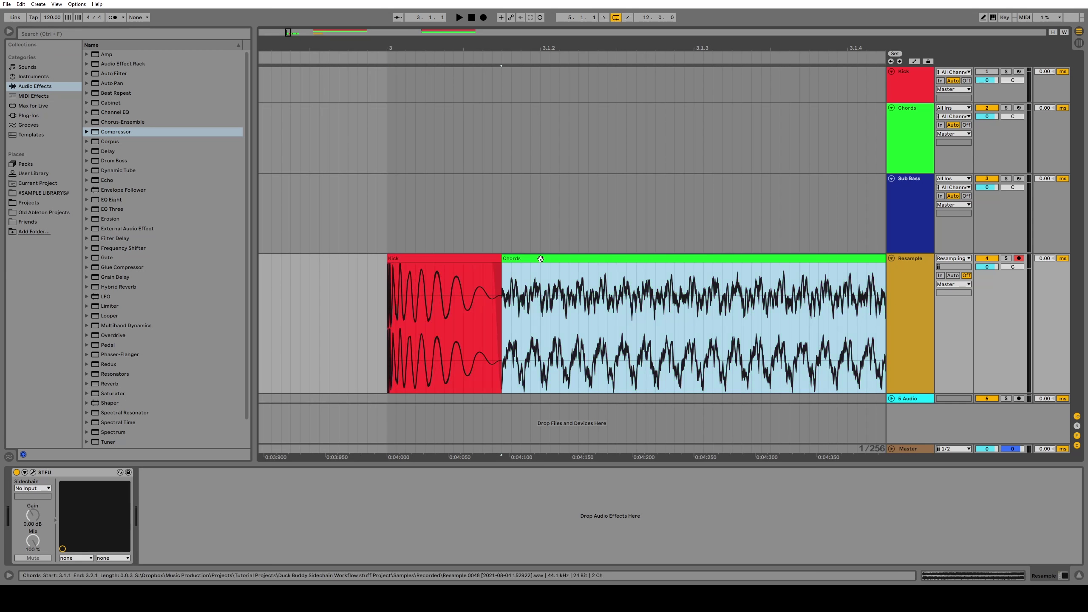
click(395, 261)
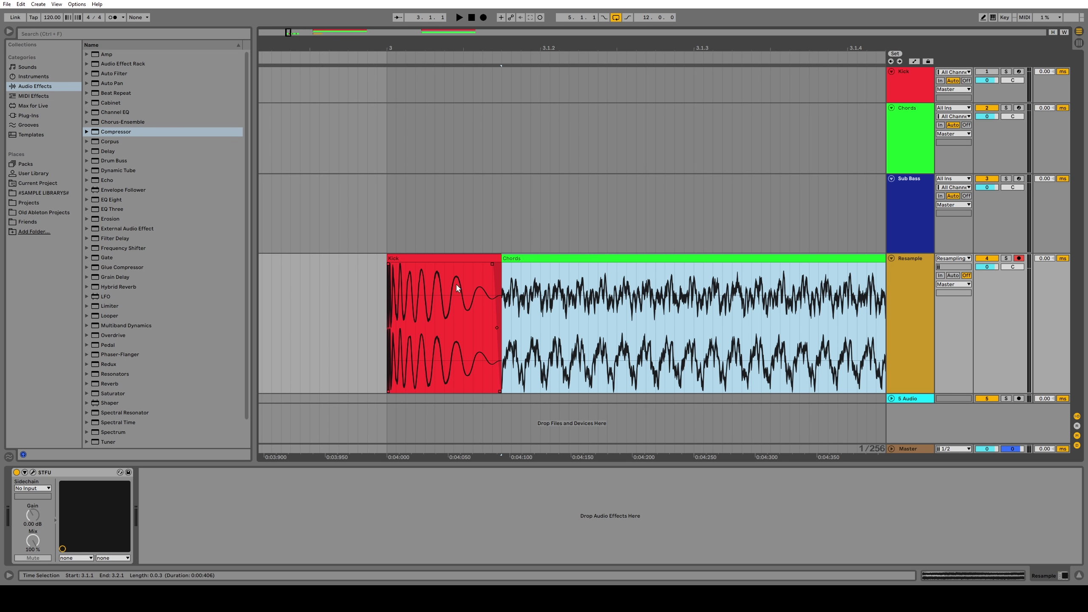
drag(502, 264, 403, 266)
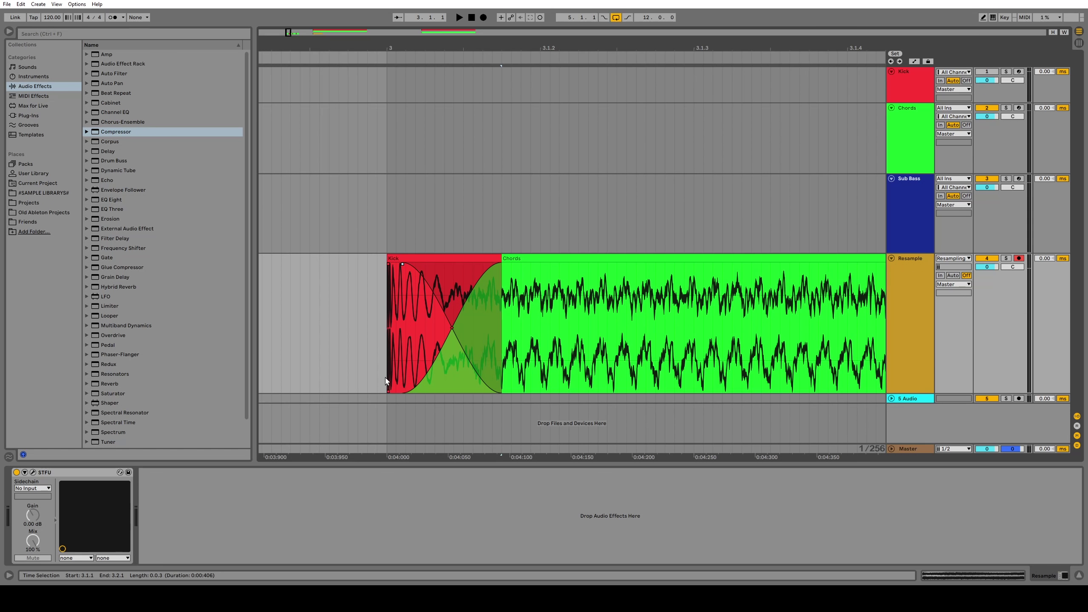
drag(628, 45, 592, 23)
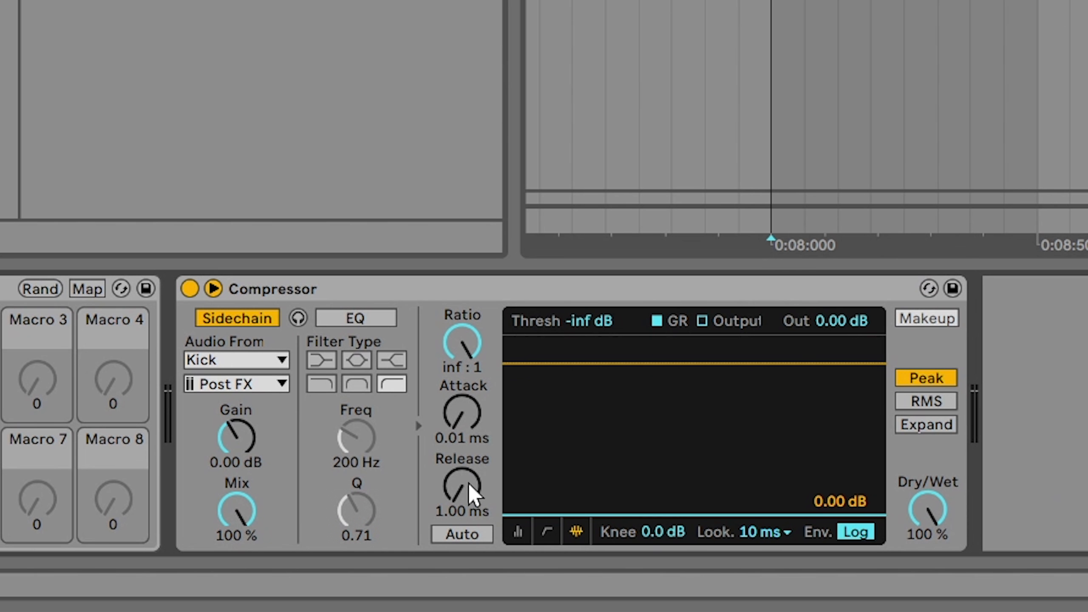
Step: Reset the compressor release to 1.00 ms and copy the Kick clip onto the Ghost Note track
mouse_move(468, 487)
mouse_down()
mouse_move(468, 473)
mouse_move(468, 490)
mouse_up()
click(918, 85)
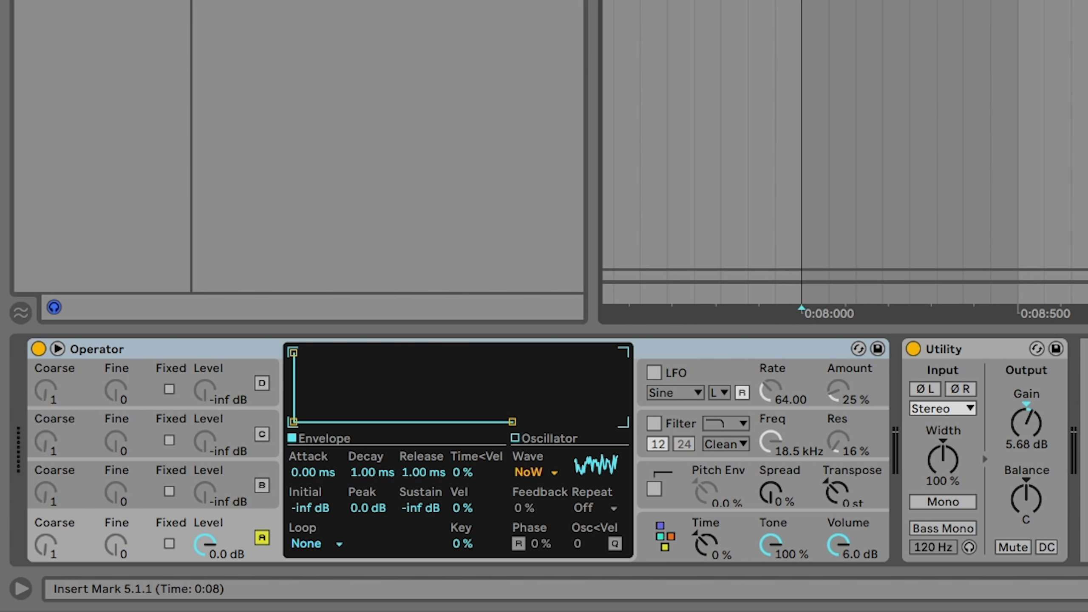
click(561, 115)
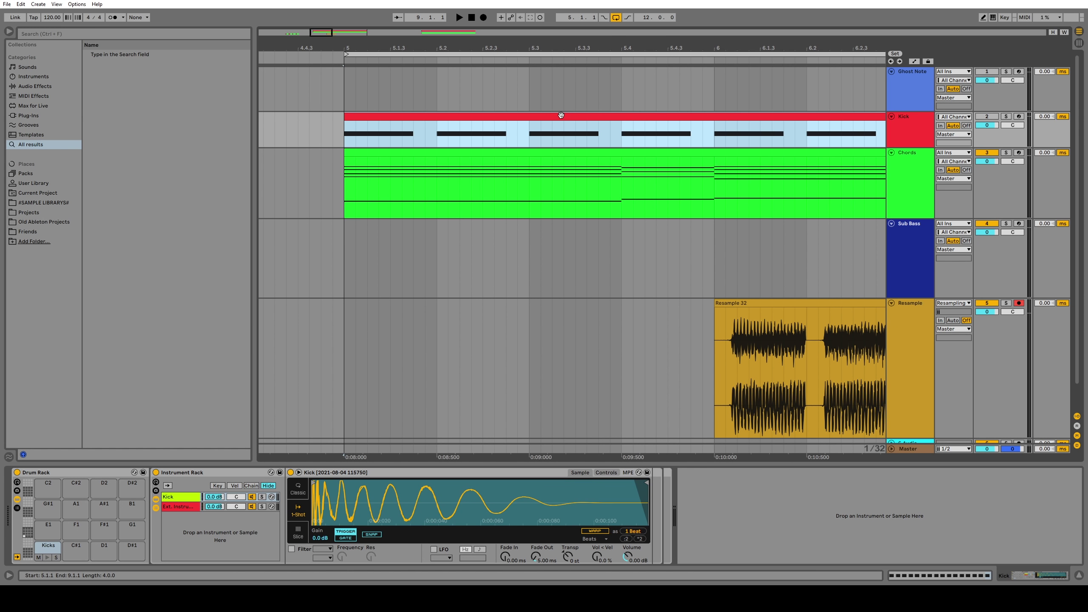
drag(561, 115, 561, 96)
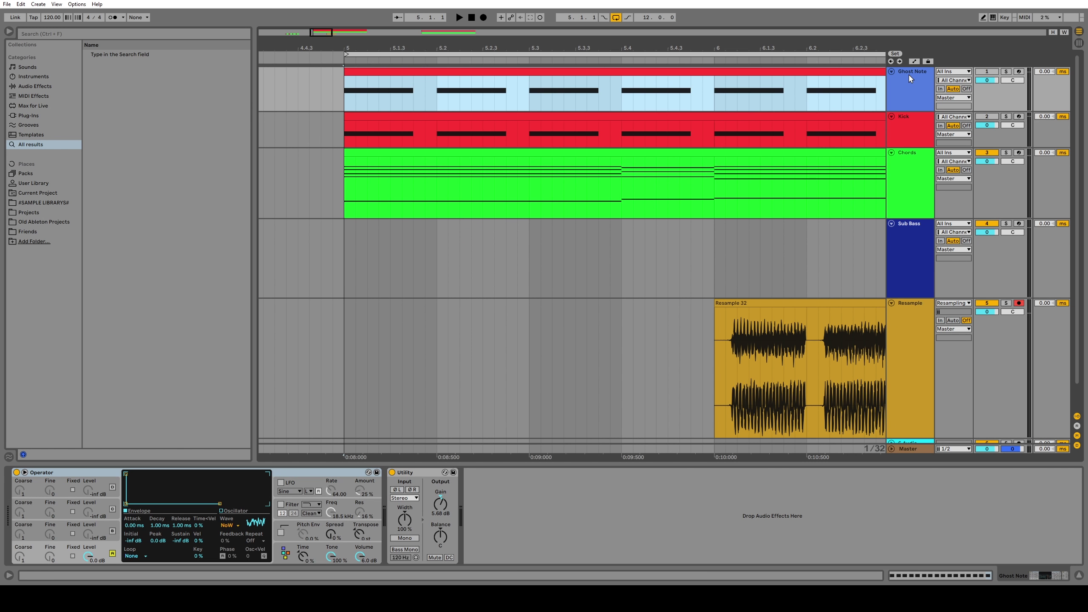
Step: Set the Chords compressor's sidechain source to Ghost Note with release at 5.32 ms
click(899, 171)
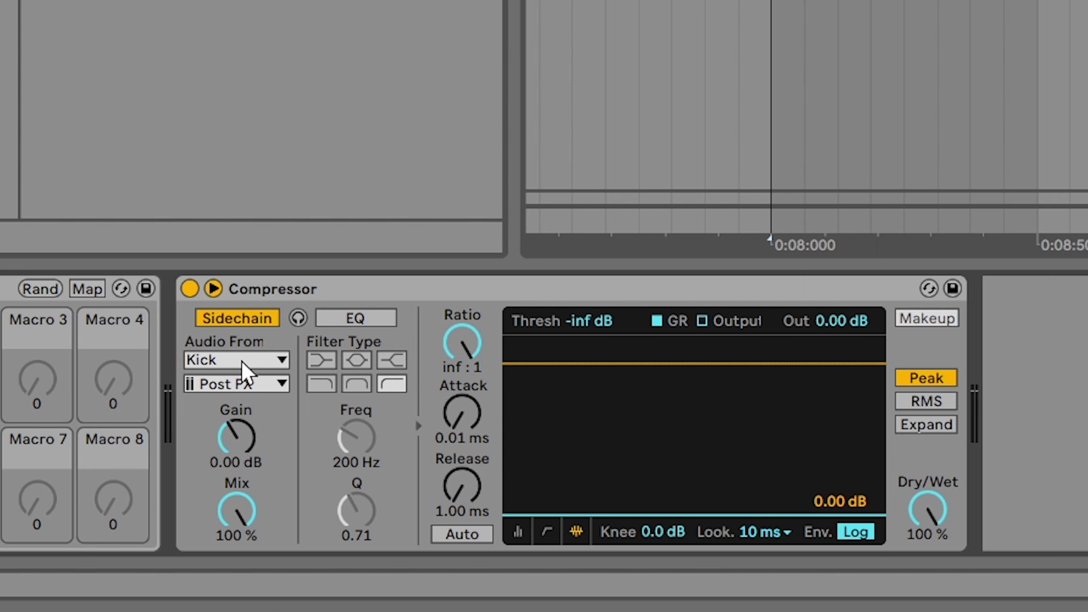
click(243, 363)
click(232, 387)
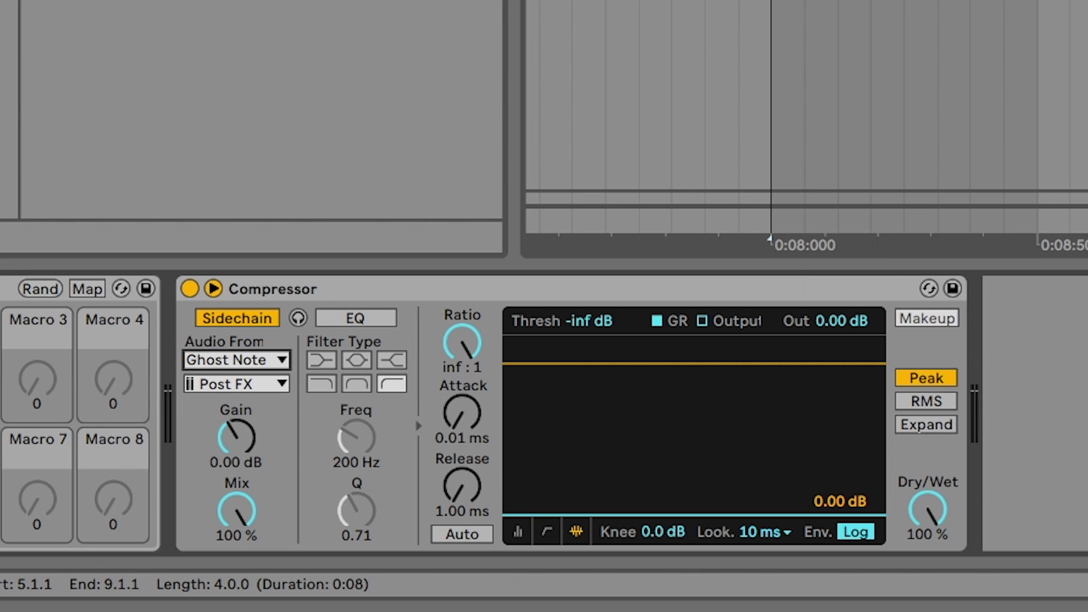
drag(461, 485, 461, 469)
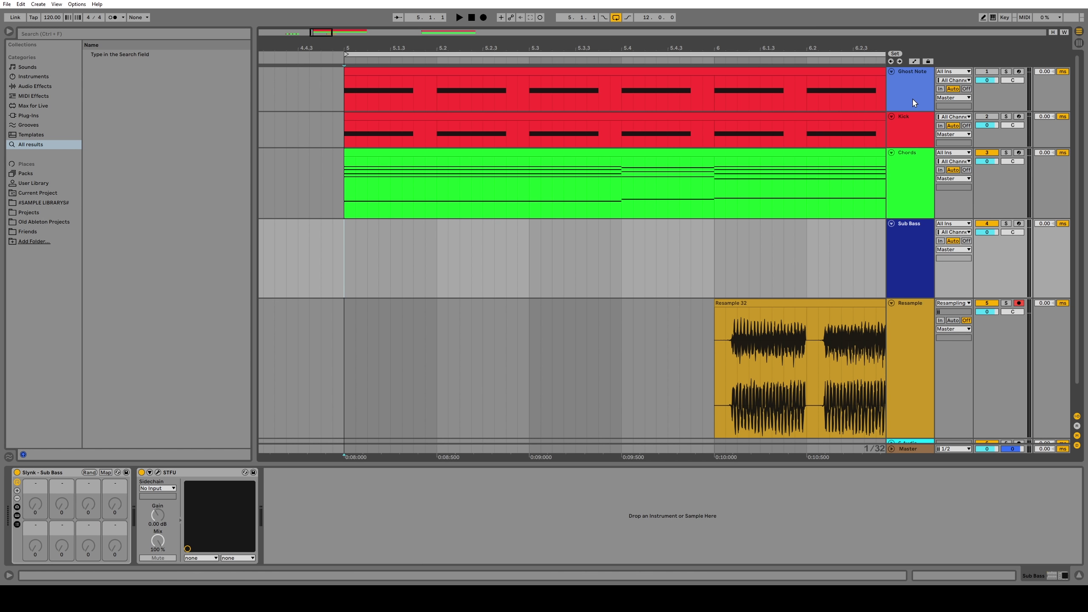
Step: Record a test resample, inspect the start of Resample 32, and set release to 45.0 ms
key(F9)
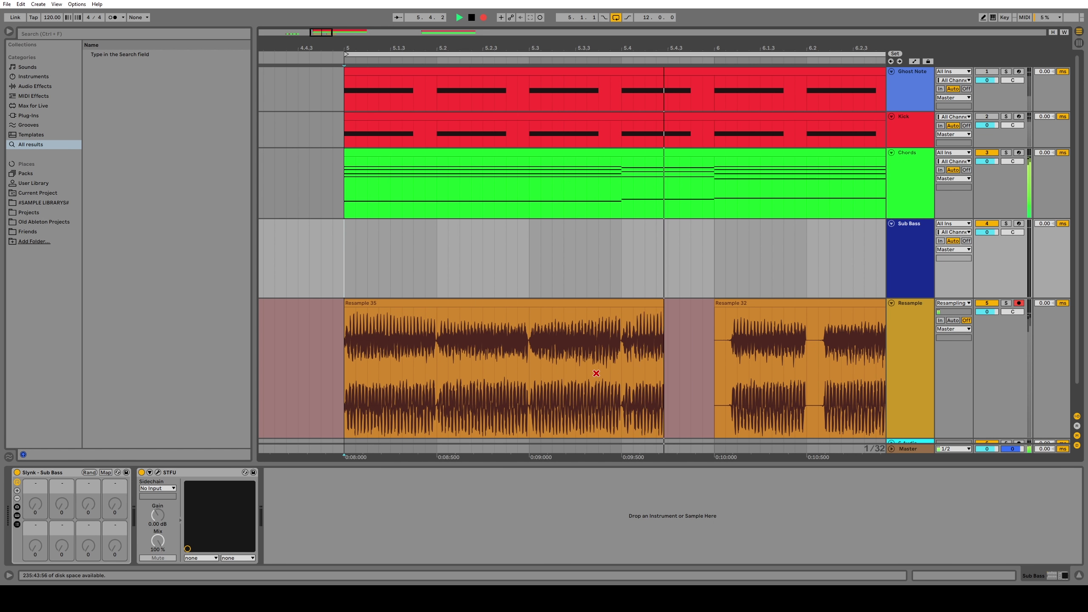
key(space)
drag(436, 45, 429, 359)
key(minus)
key(minus)
key(minus)
key(minus)
drag(734, 365, 744, 365)
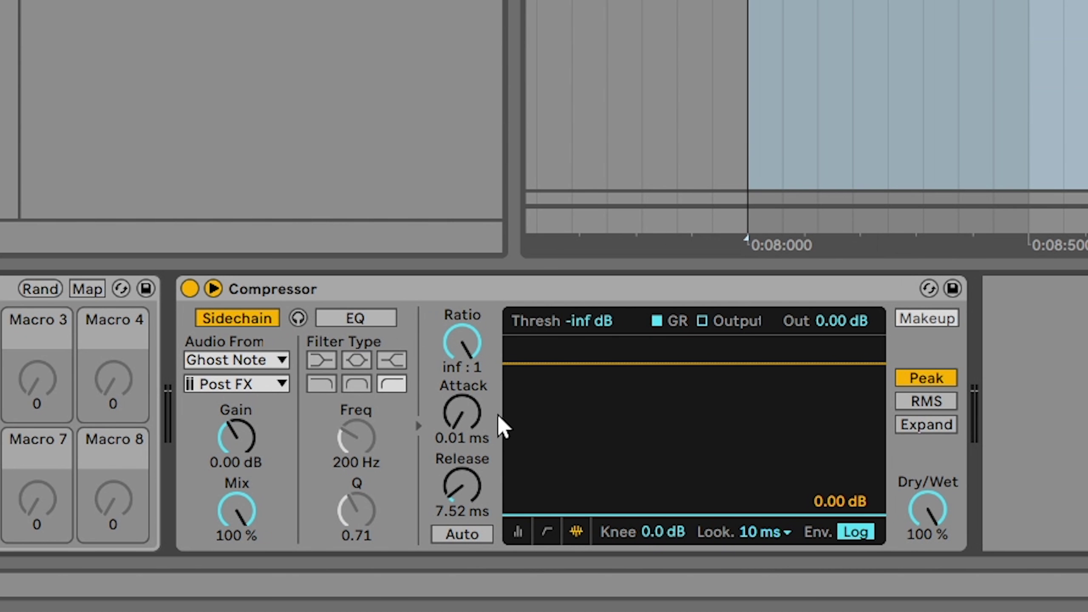
click(465, 491)
drag(462, 486, 462, 465)
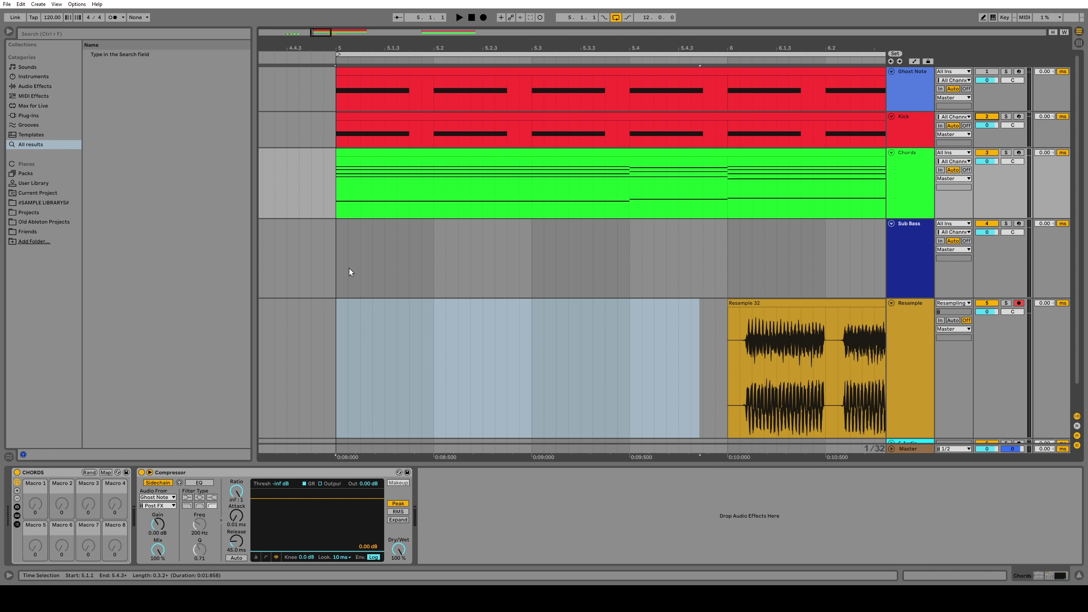
Step: Play from bar 5.1.1, then switch off Kick and record the new Resample 36 take
click(338, 272)
key(space)
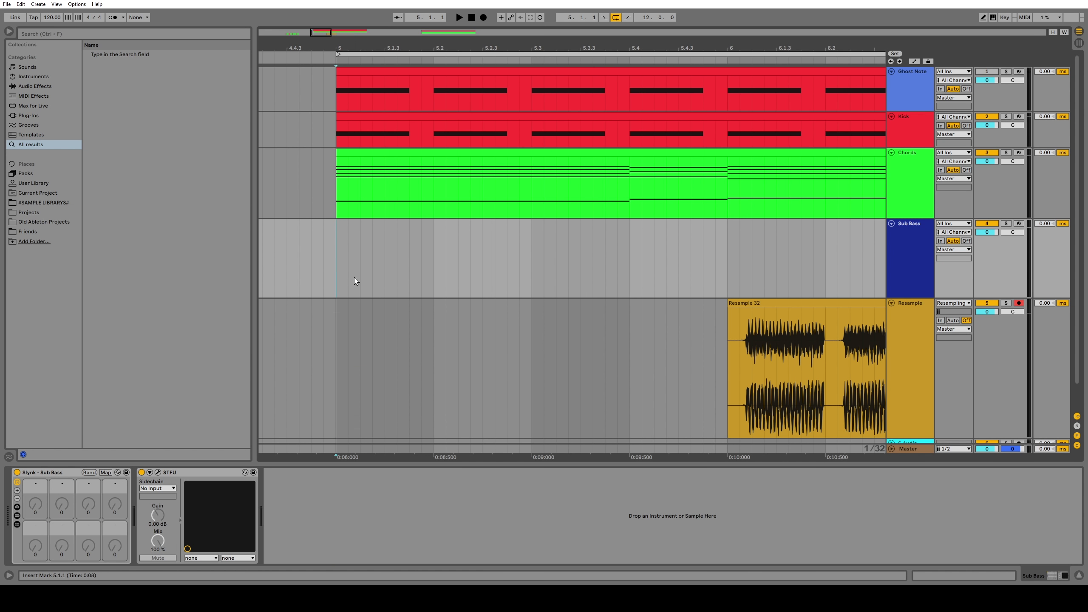
key(space)
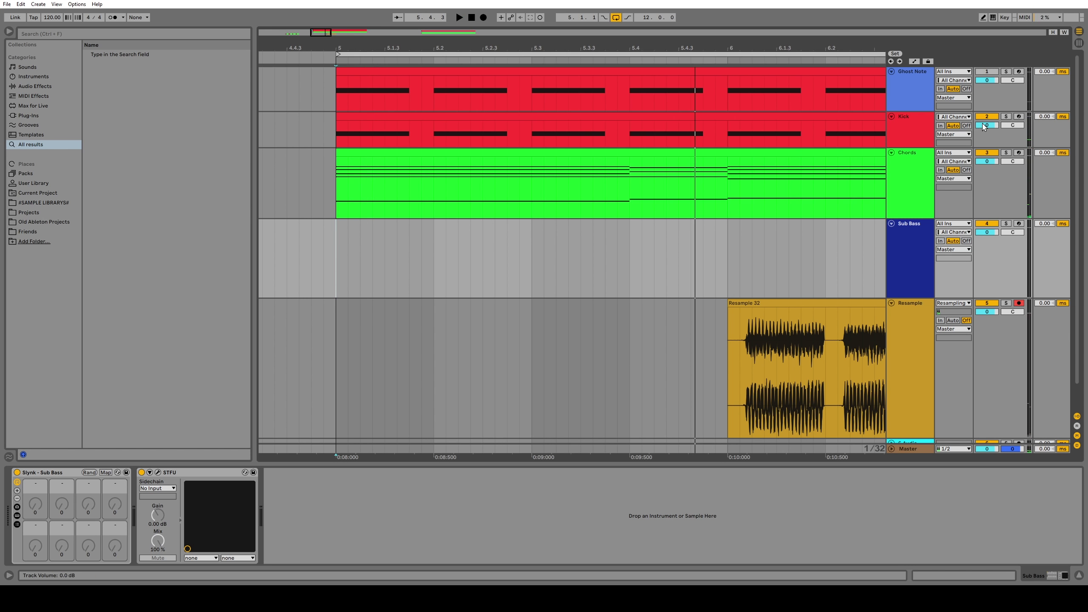
key(F2)
click(483, 17)
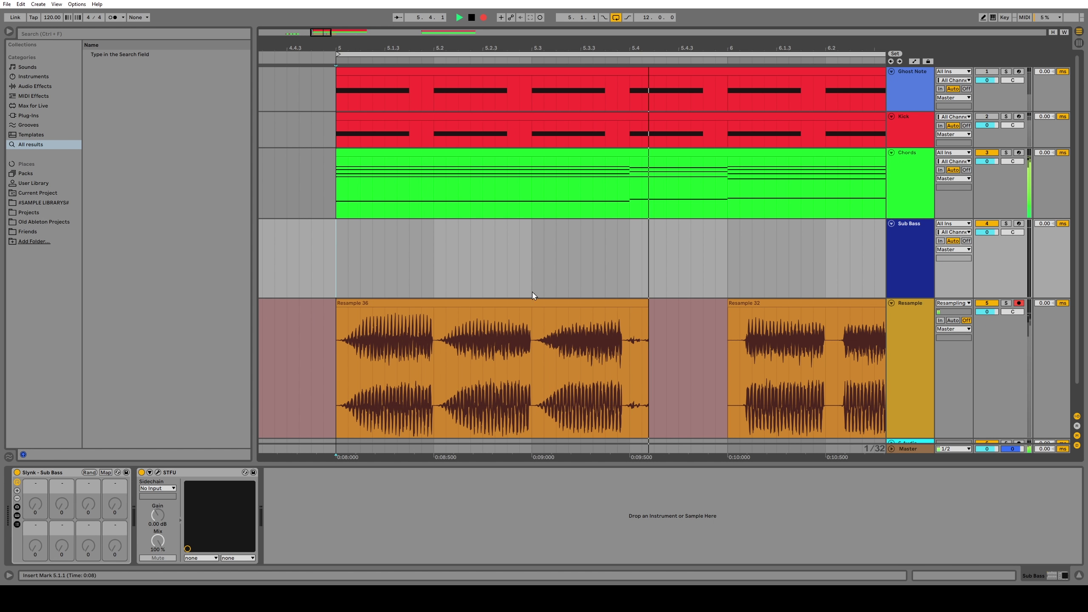
key(space)
Step: Select 5.2.1–5.2.2 in the new take and compare it with the earlier Chords resamples
click(438, 369)
shift+click(455, 359)
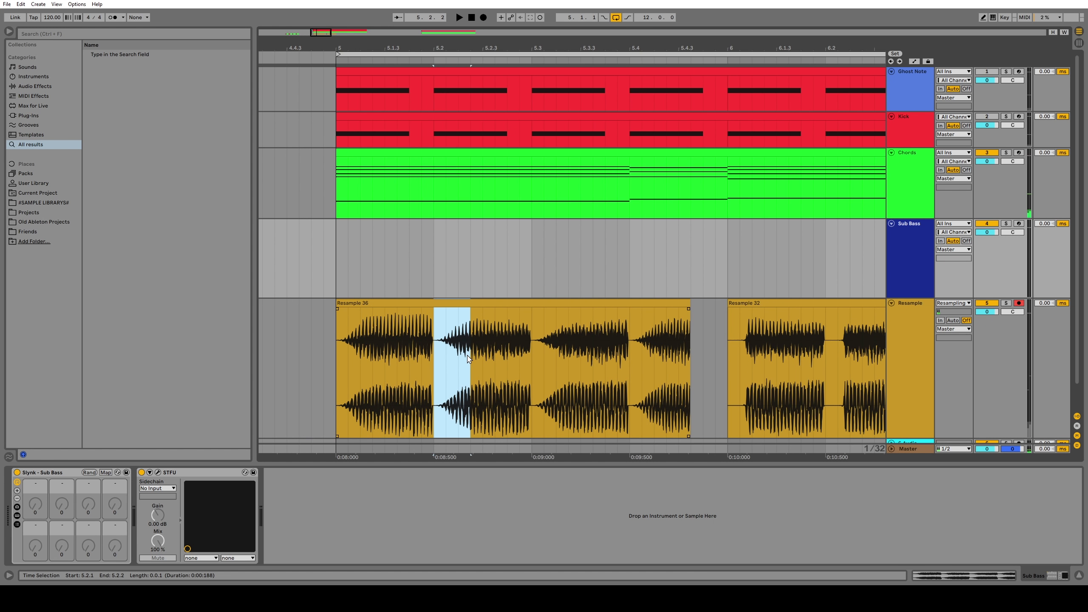
key(minus)
key(minus)
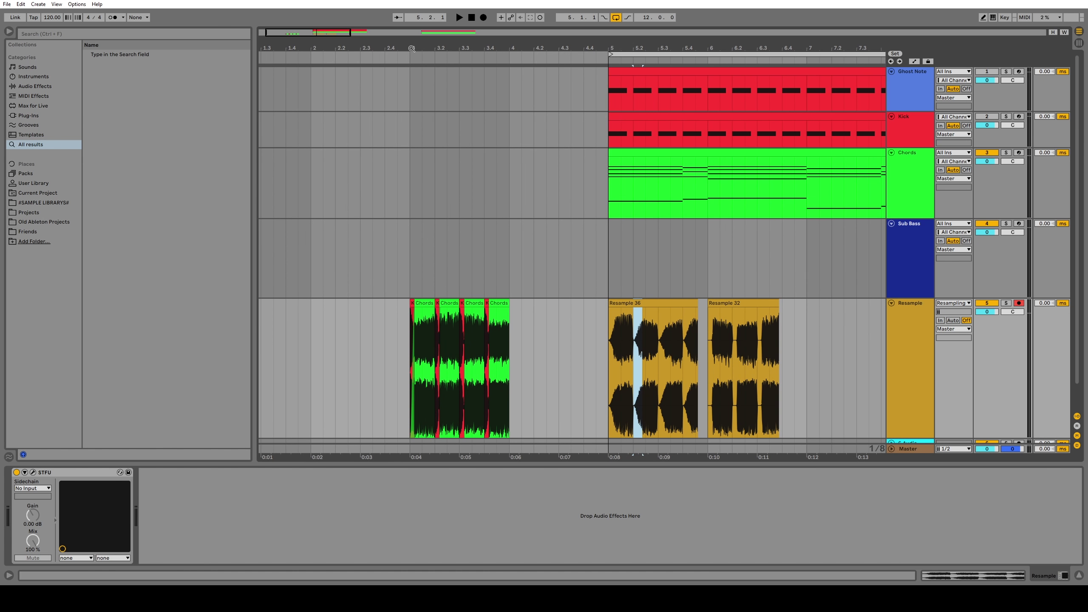
mouse_move(411, 48)
mouse_down()
mouse_move(412, 129)
mouse_move(381, 193)
mouse_move(288, 257)
mouse_up()
key(x)
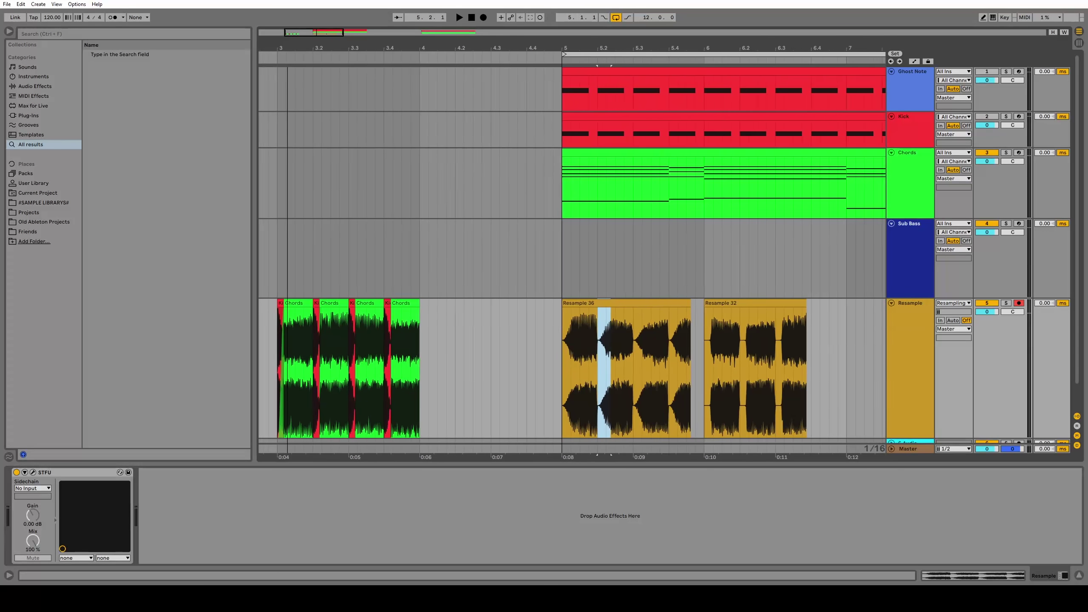
key(x)
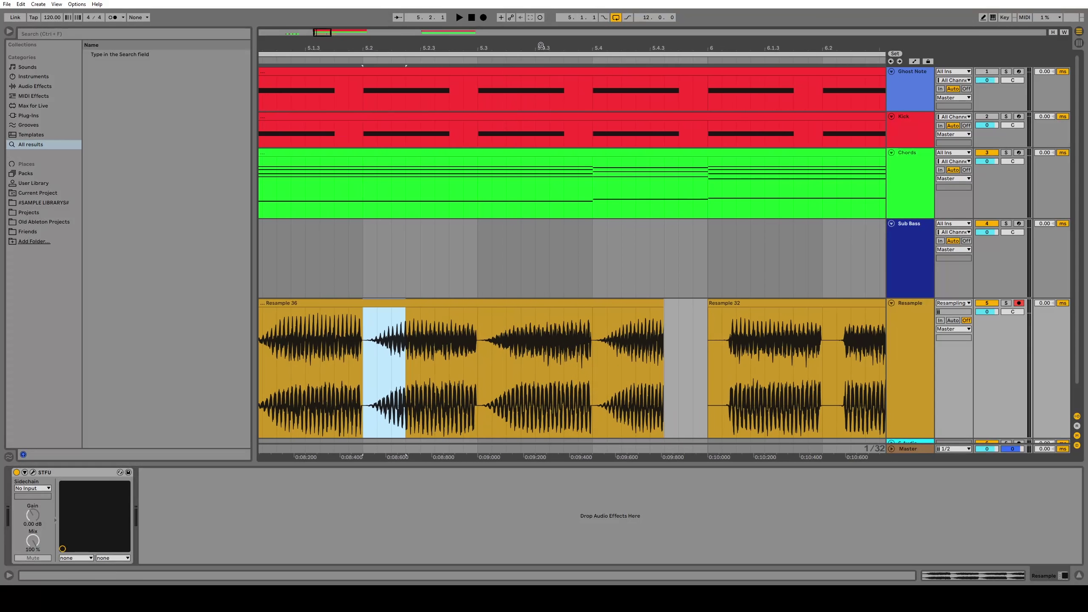
key(minus)
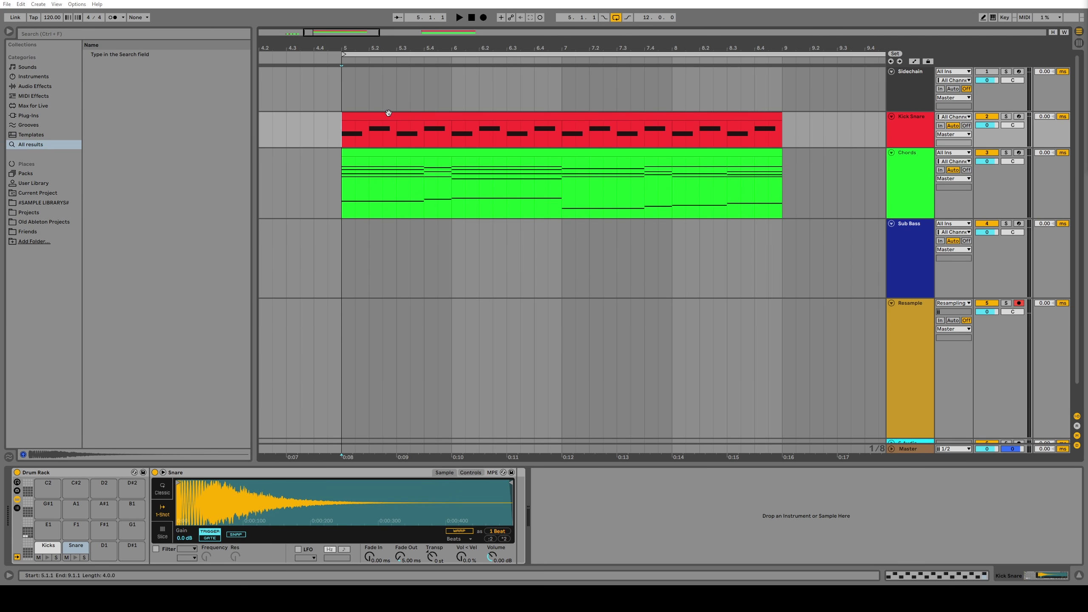
Step: Show the Sidechain track's Slynk Drum Rack and open the Kick Signal pad's Operator chain
click(343, 97)
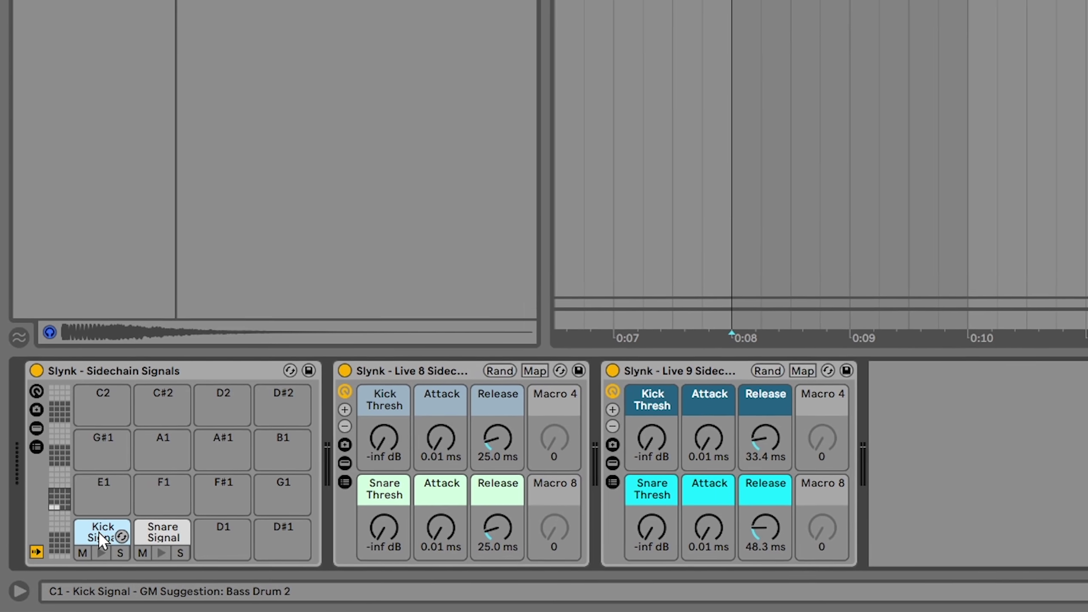
click(119, 519)
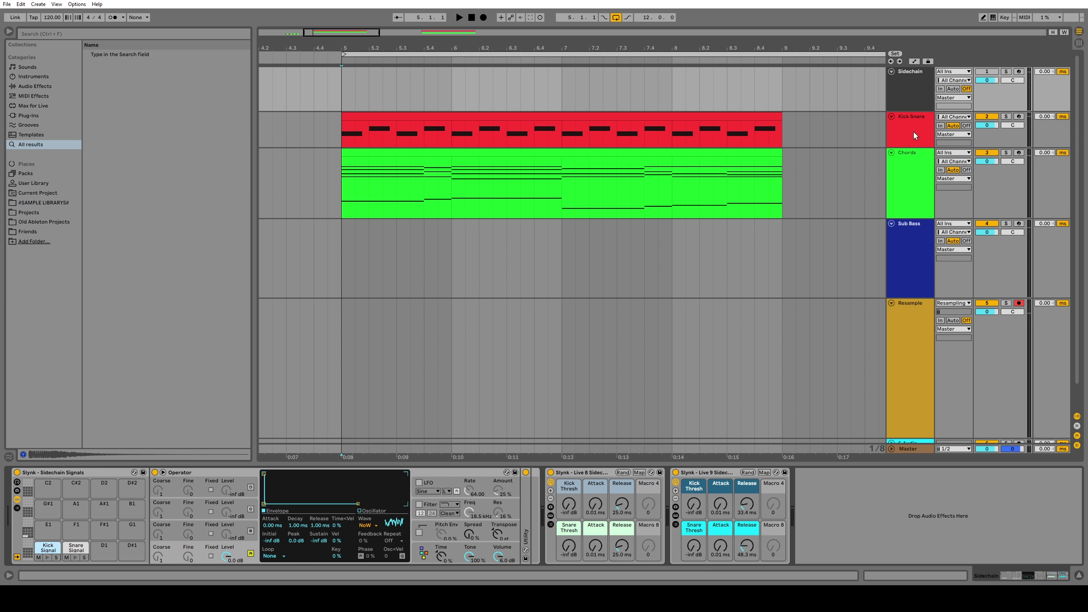
Step: Copy the Kick Snare clip onto the Sidechain track over bars 5–9, then select the Sidechain track
click(914, 135)
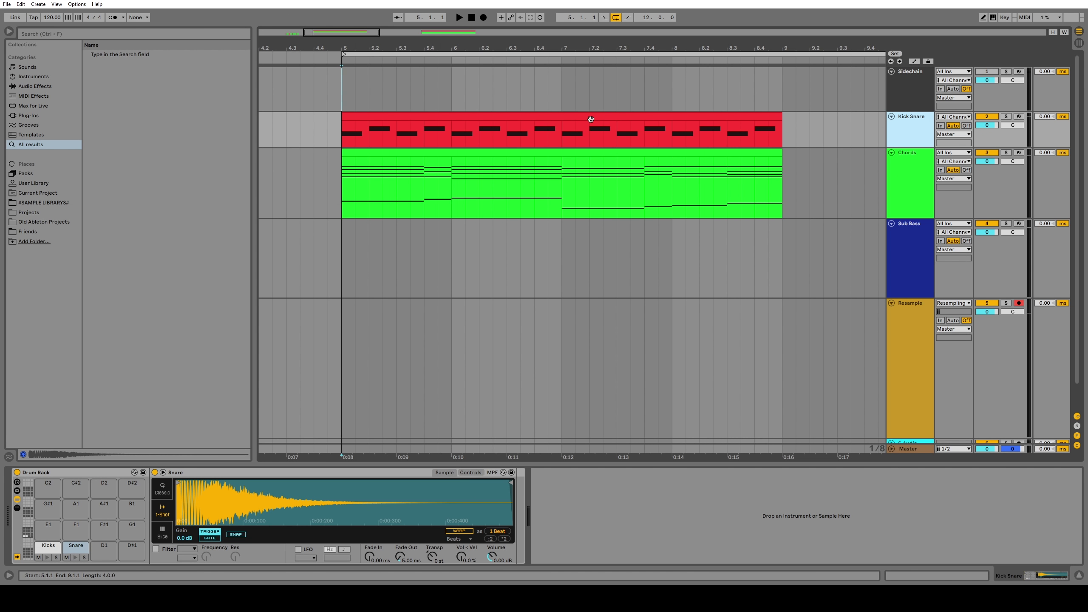
click(658, 125)
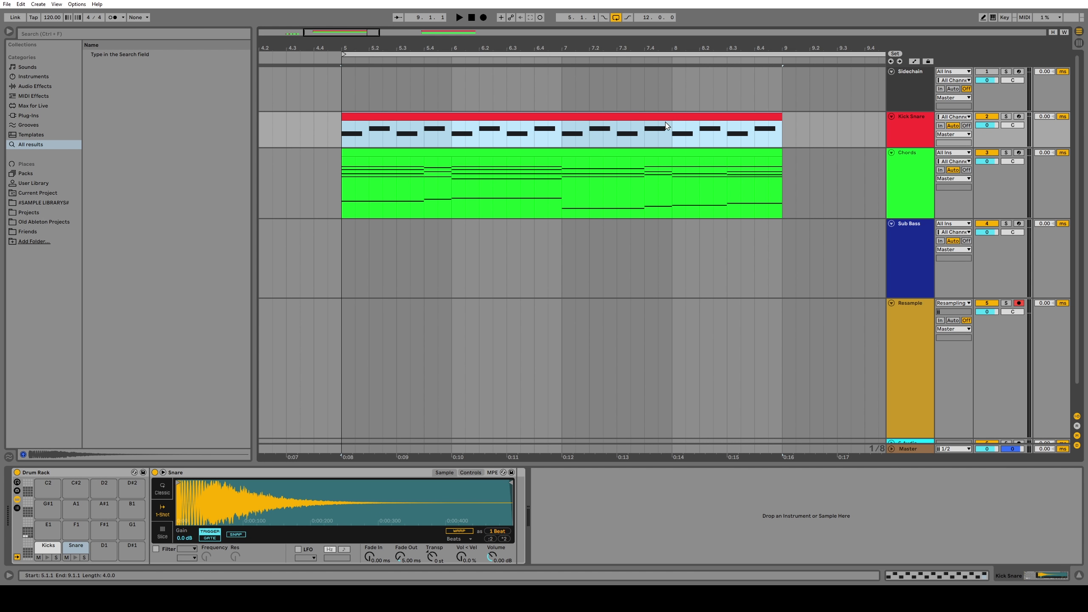
click(896, 87)
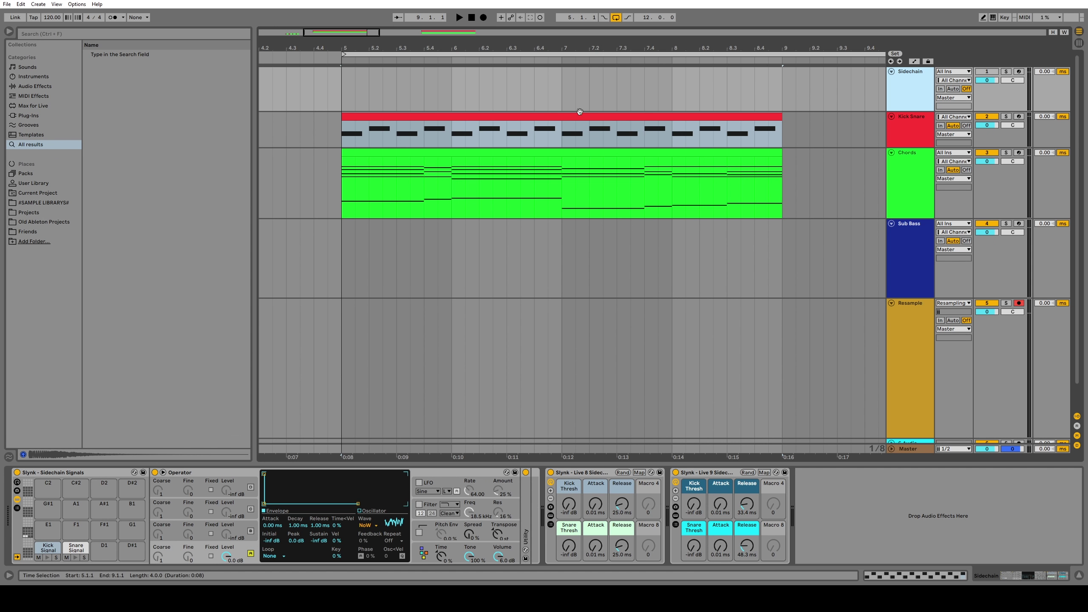
click(402, 119)
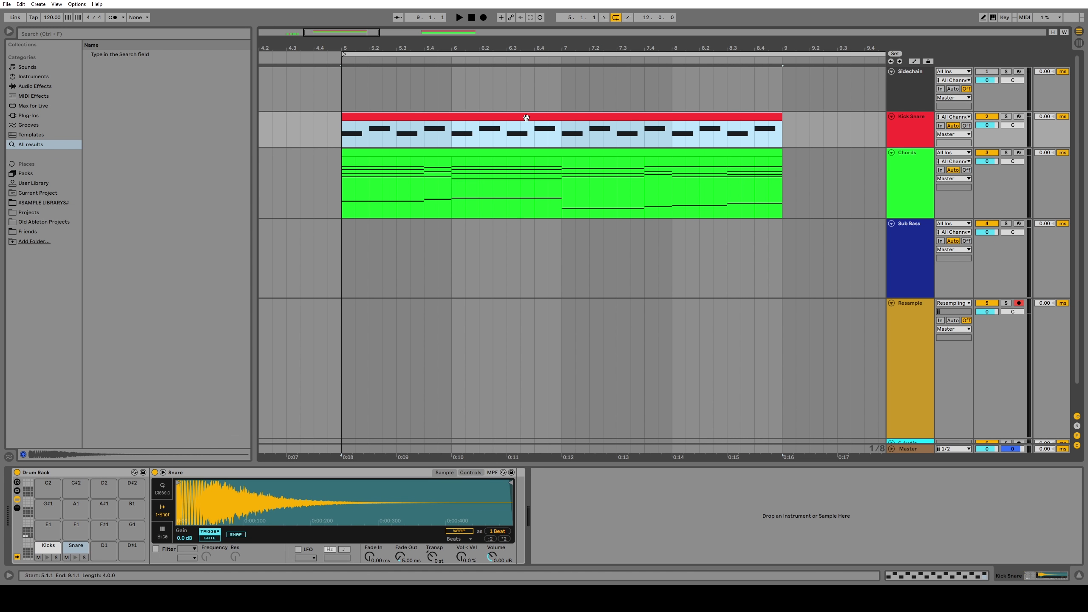
drag(526, 117, 532, 98)
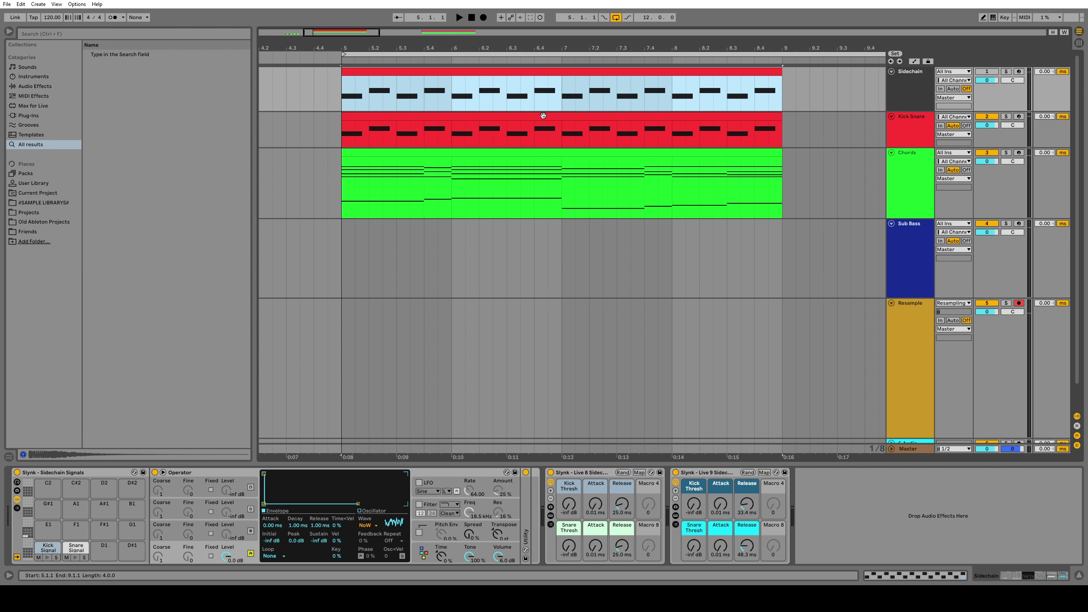
click(569, 133)
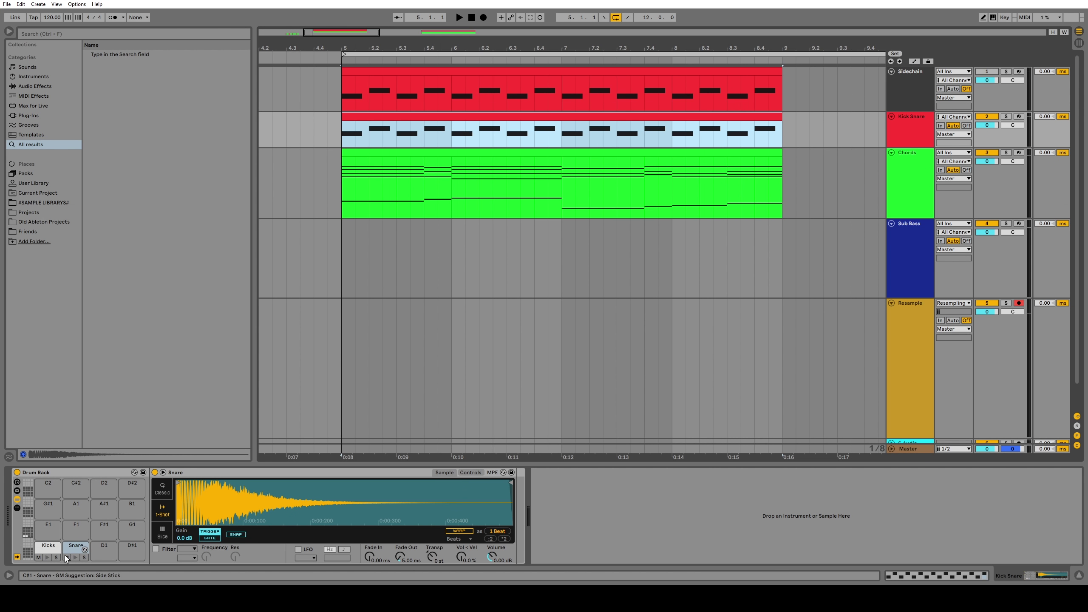
click(940, 92)
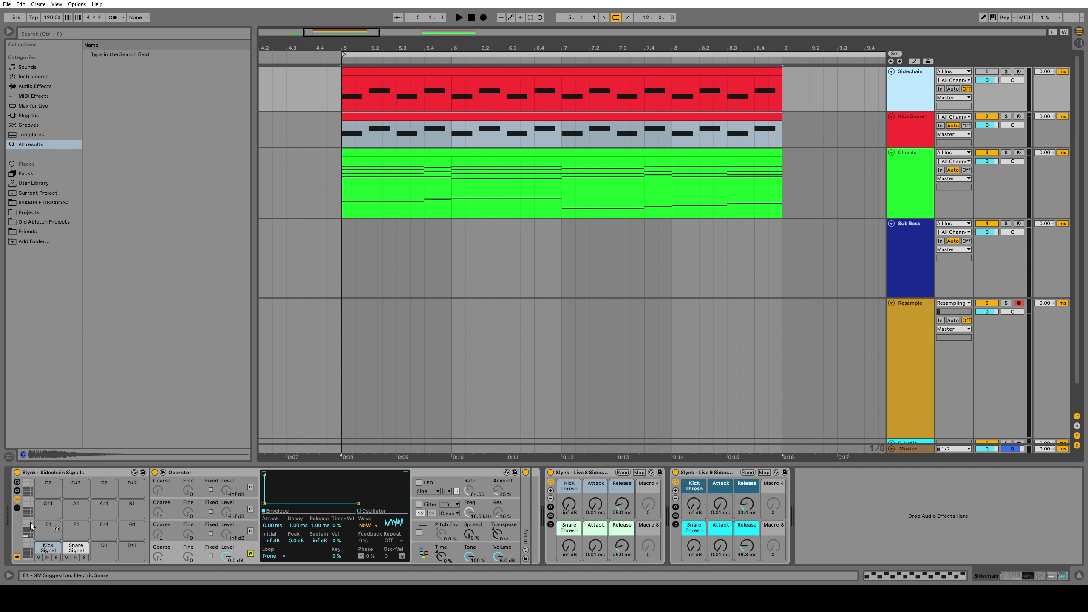
Step: Fold away the rack's Operator chain and reveal the Live 9 sidechainer's Kick and Snare compressors
click(17, 499)
click(722, 473)
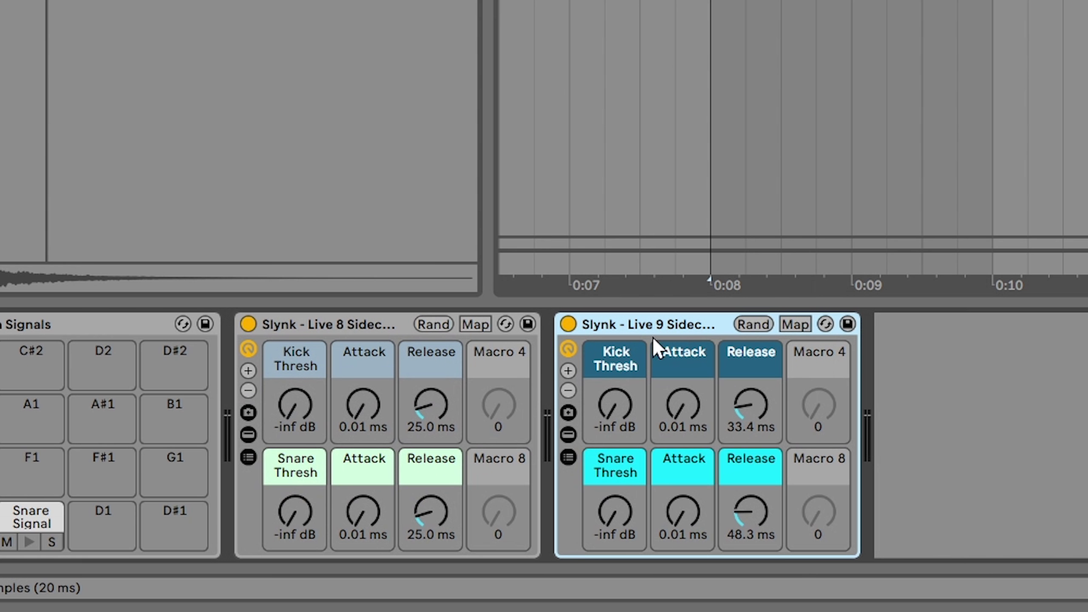
click(568, 435)
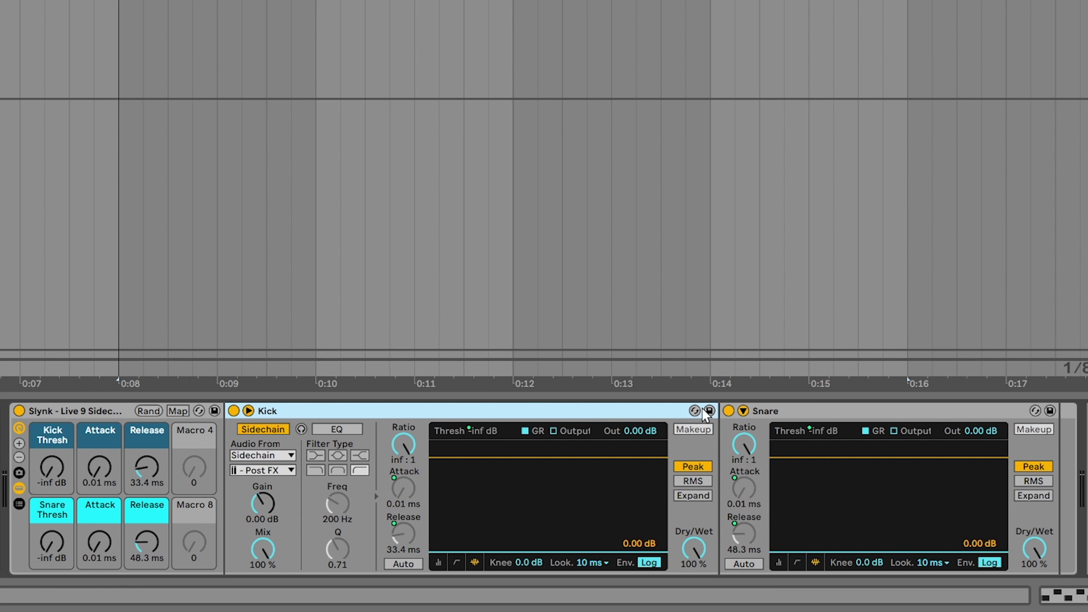
click(815, 414)
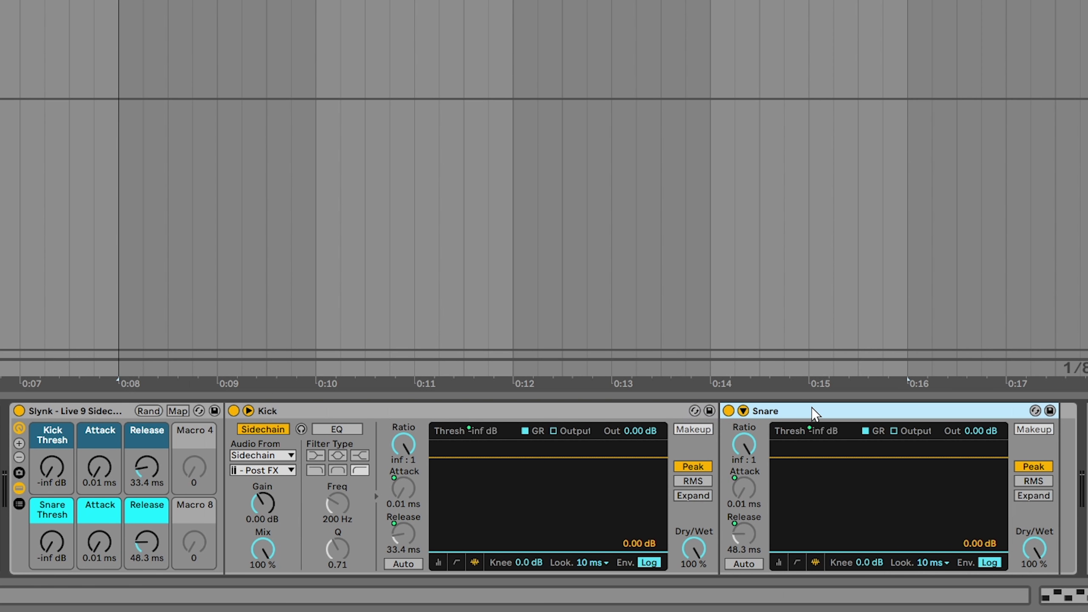
Step: Check the compressor's sidechain source list without changing it, then fold the compressors away
click(284, 470)
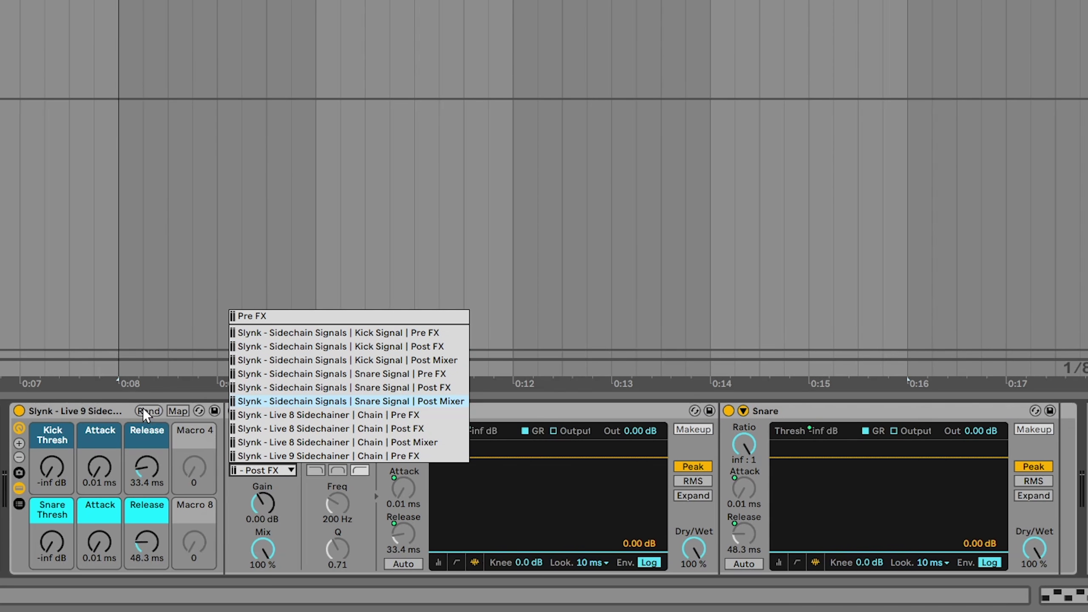
key(Escape)
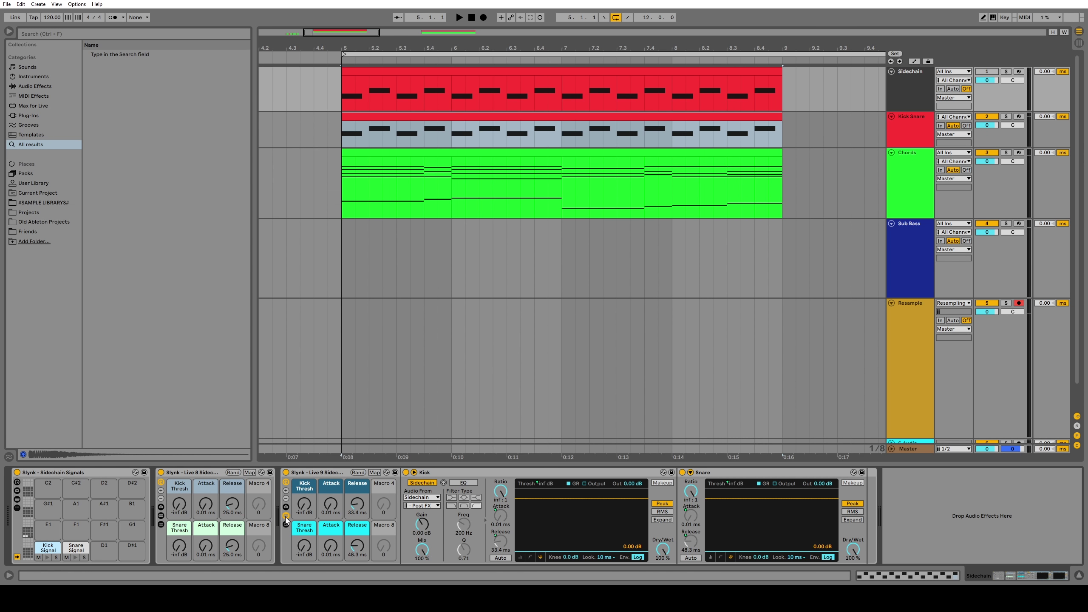
click(286, 519)
click(346, 476)
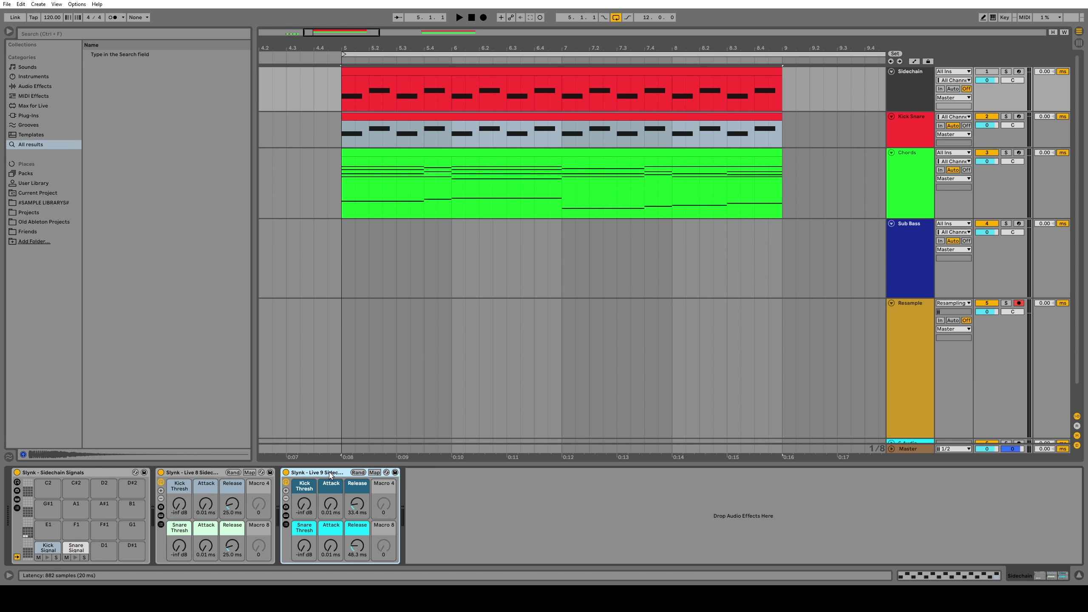
Step: Lengthen the Chords rack's Release times (snare Release 67.2 ms) and audition the ducking from bar 5
click(610, 198)
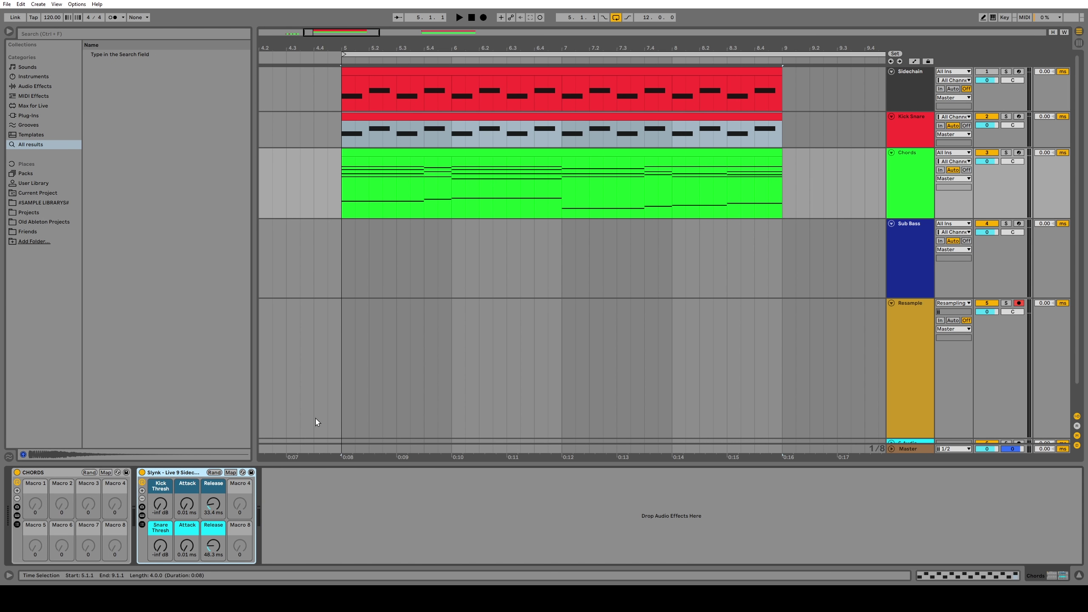
click(220, 498)
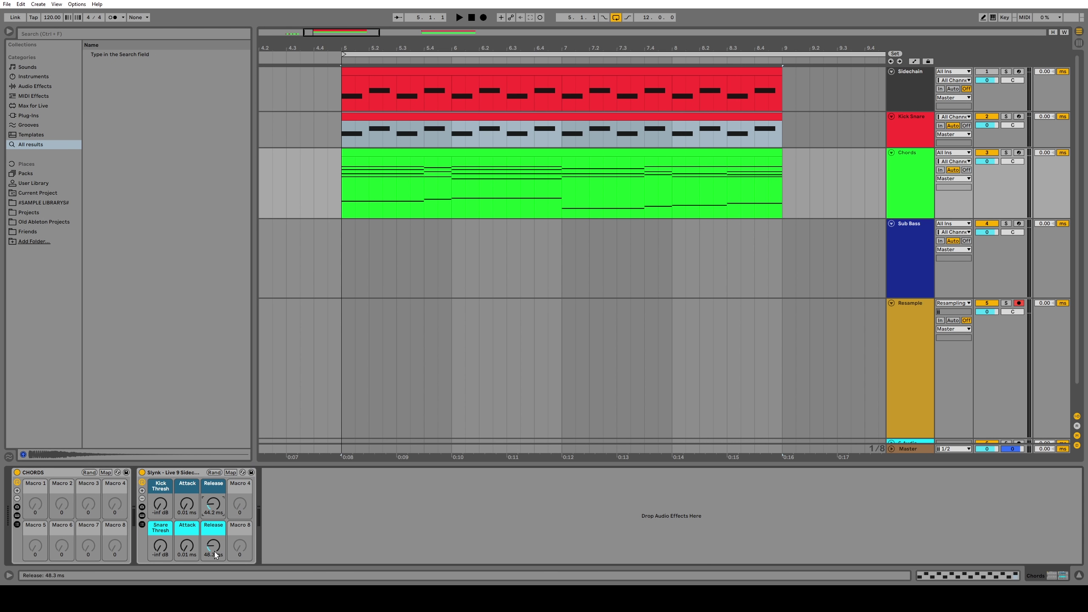
drag(212, 545, 213, 541)
click(356, 283)
key(space)
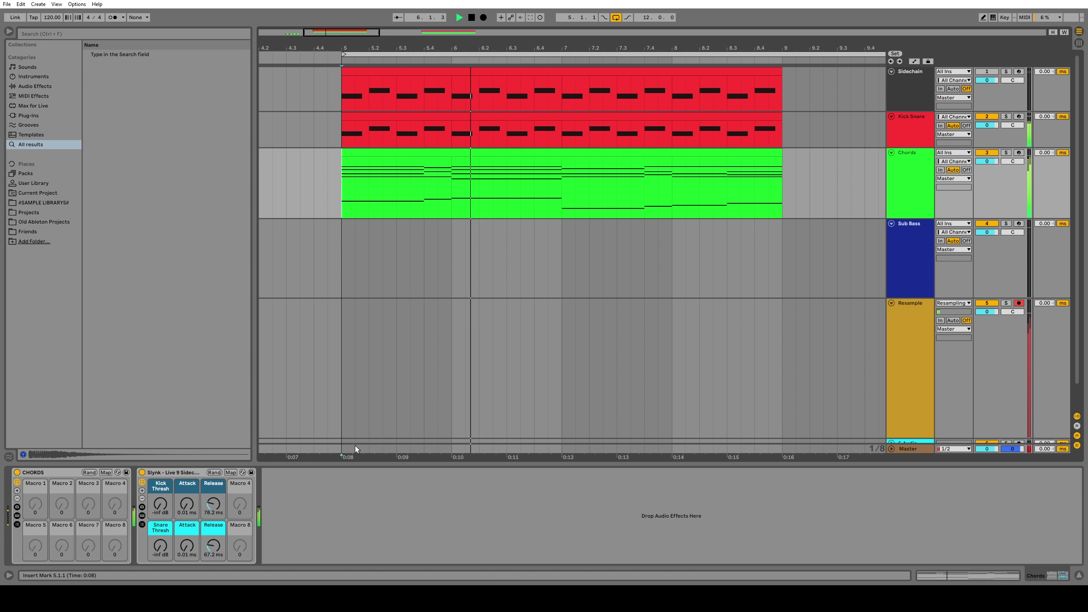
key(space)
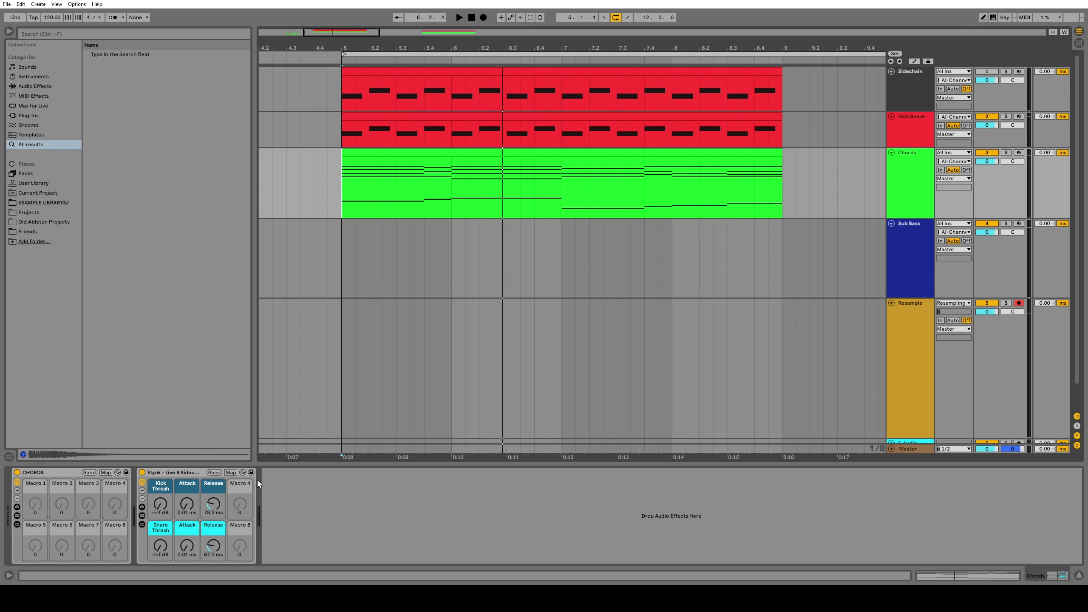
click(209, 471)
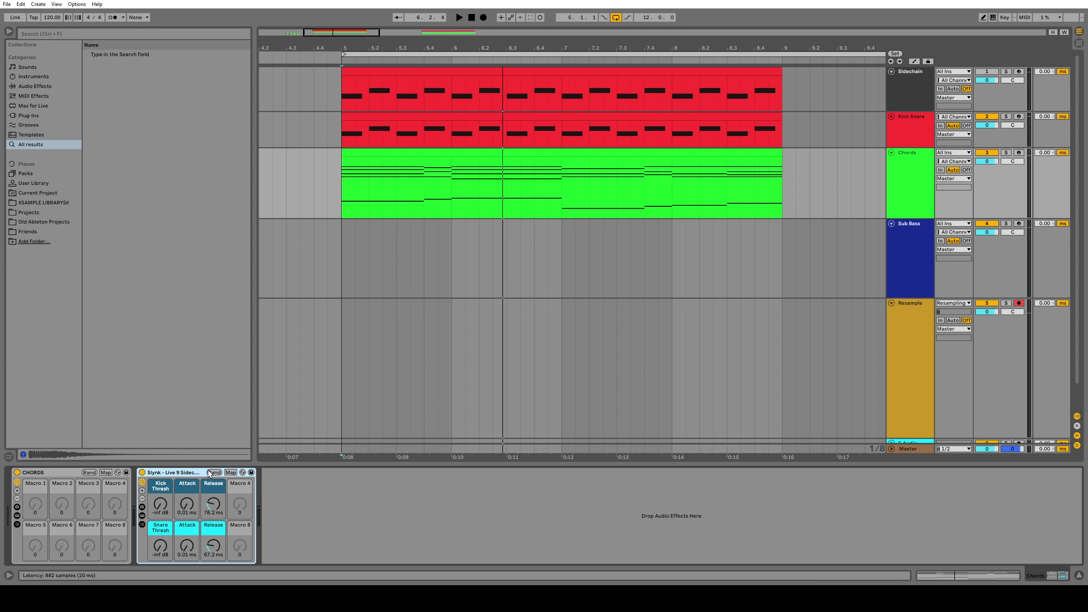
Step: Raise the Sub Bass sidechainer's Snare Threshold to 6.00 dB
click(493, 222)
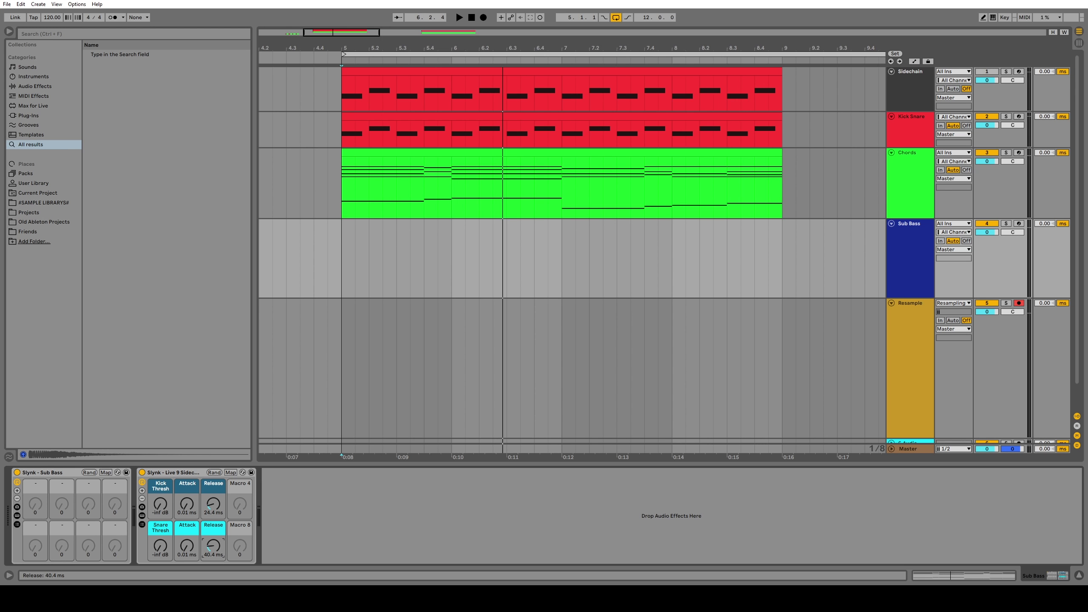
click(910, 258)
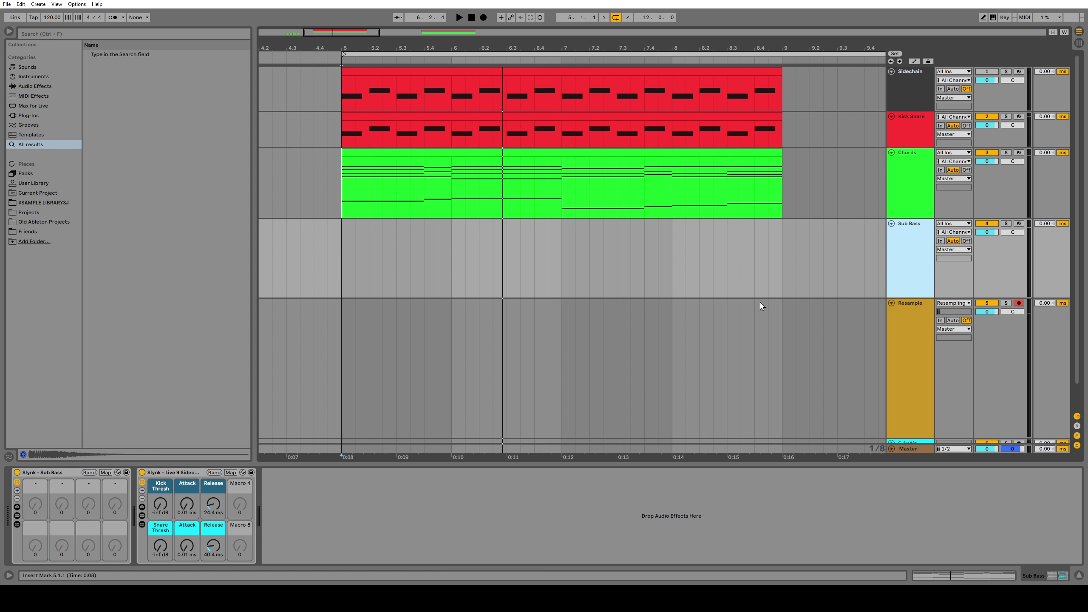
click(213, 504)
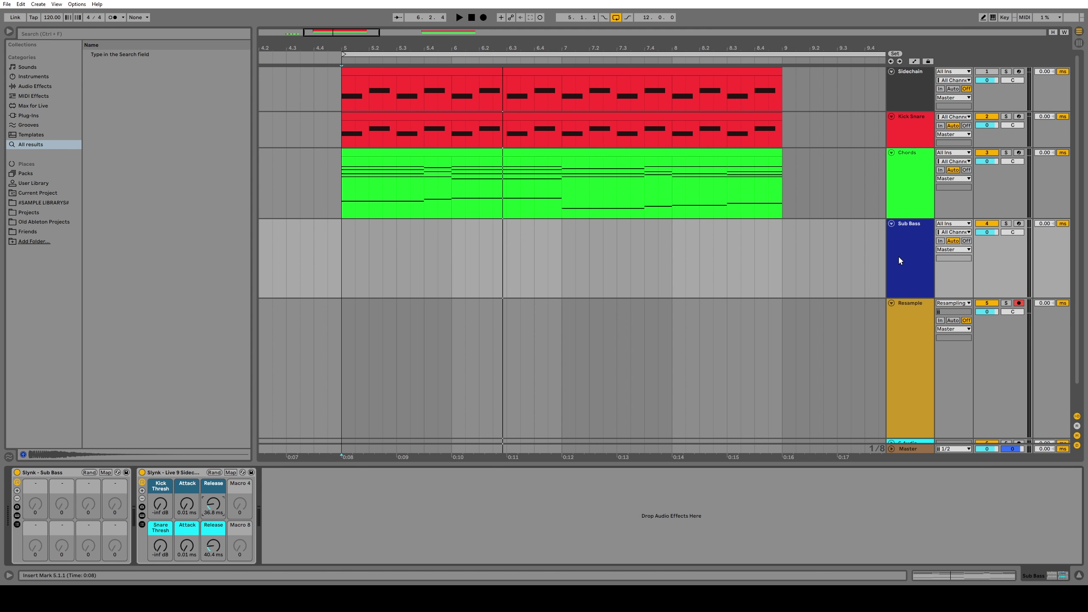
drag(160, 545, 183, 515)
drag(444, 53, 407, 79)
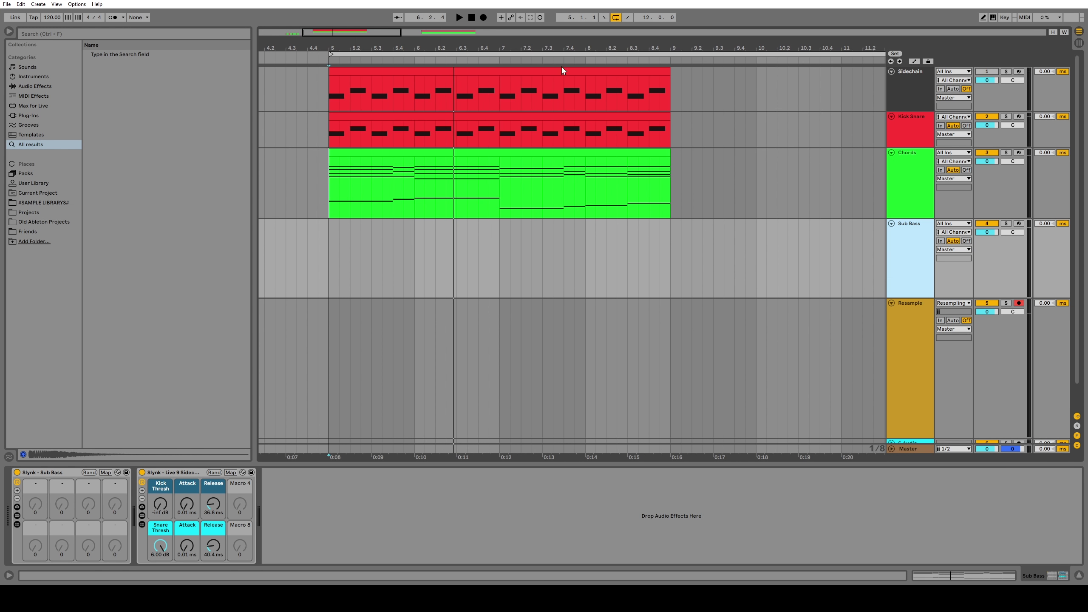
Step: Delete bar 7 from the Sidechain clip
click(600, 74)
drag(501, 90, 570, 90)
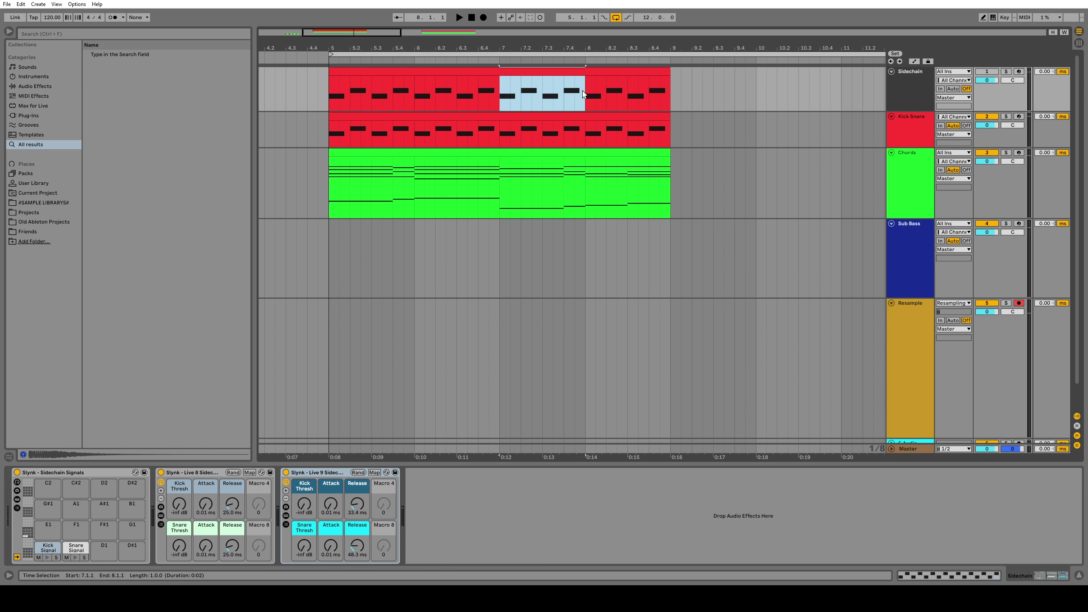
key(Delete)
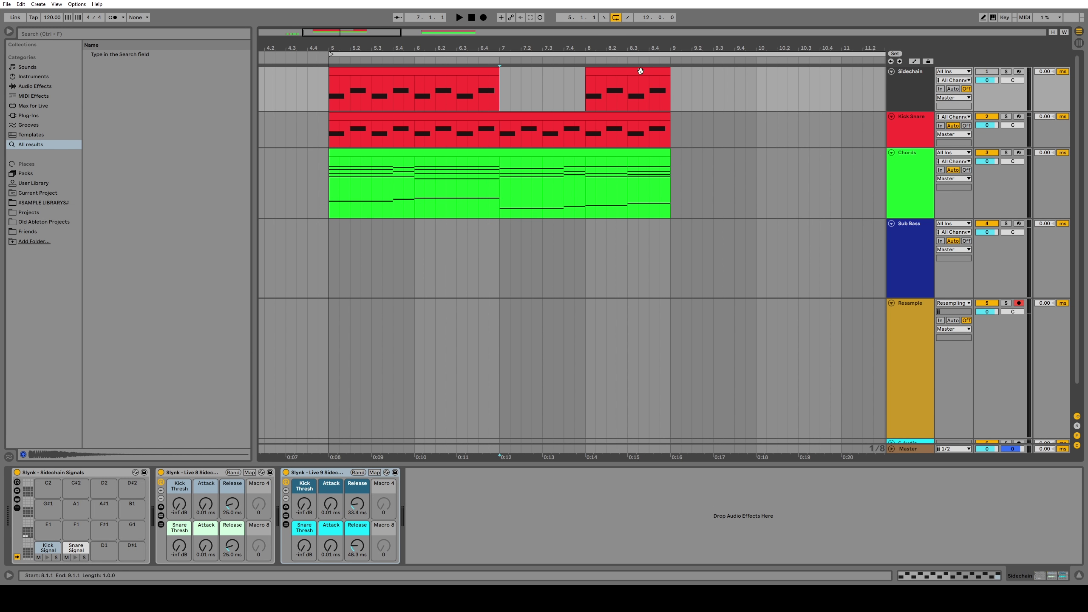
Step: Zoom the arrangement out to bars 4–12 with the Sidechain track selected
drag(608, 47, 607, 41)
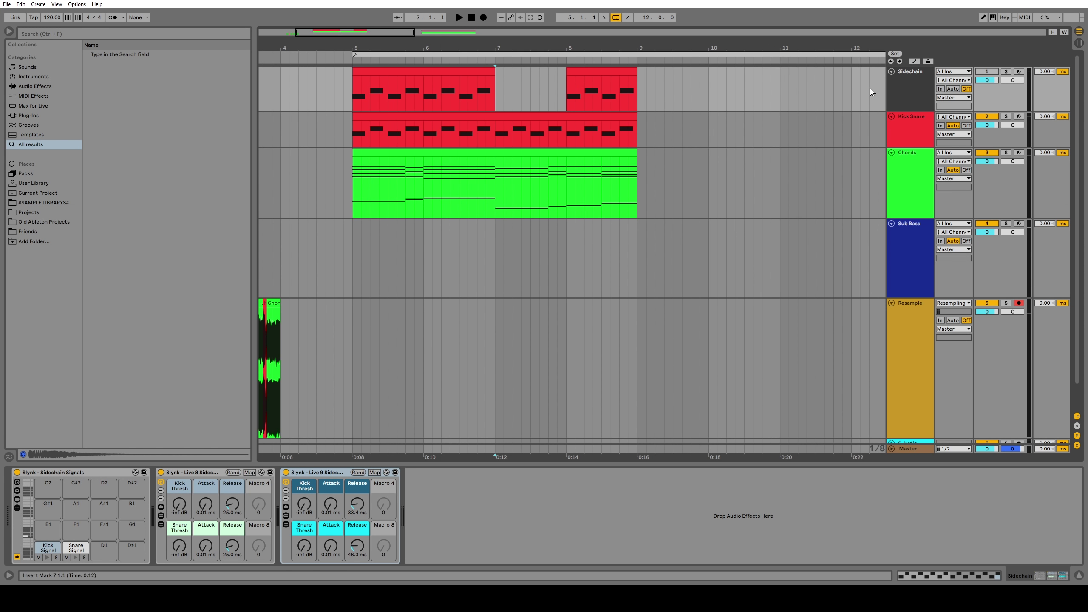
click(899, 86)
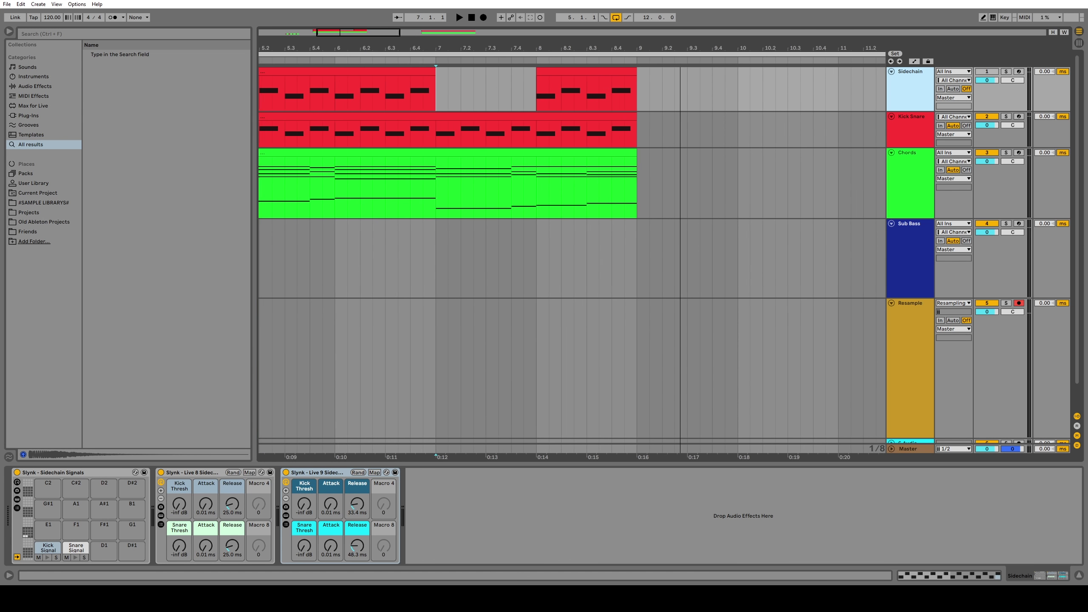
key(minus)
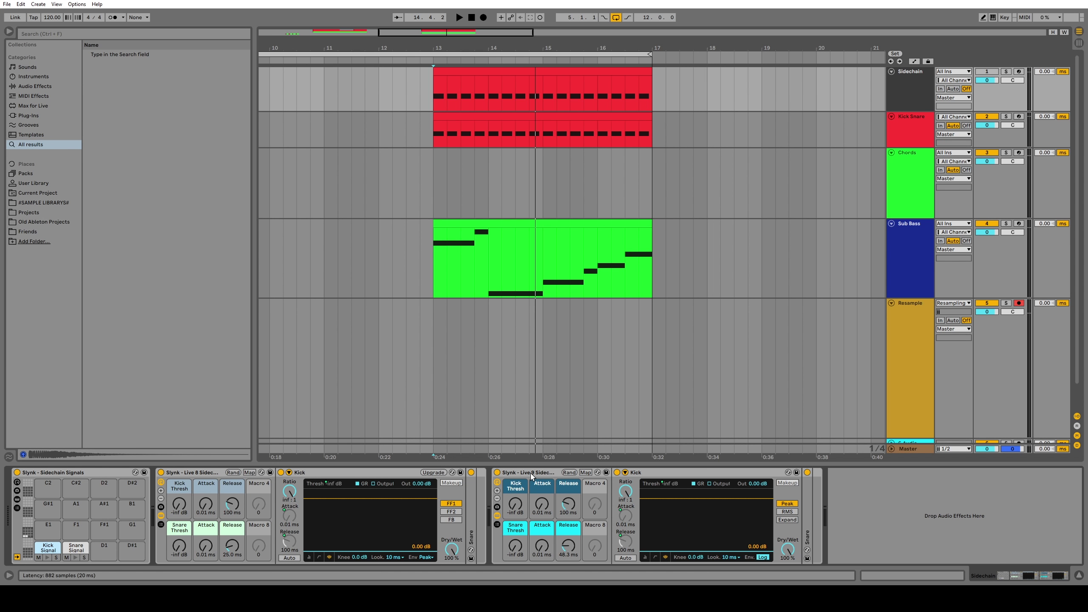
Step: Copy the Live 9 rack and compressor onto Sub Bass, mute Kick Snare, and record a resample from bar 13
click(544, 474)
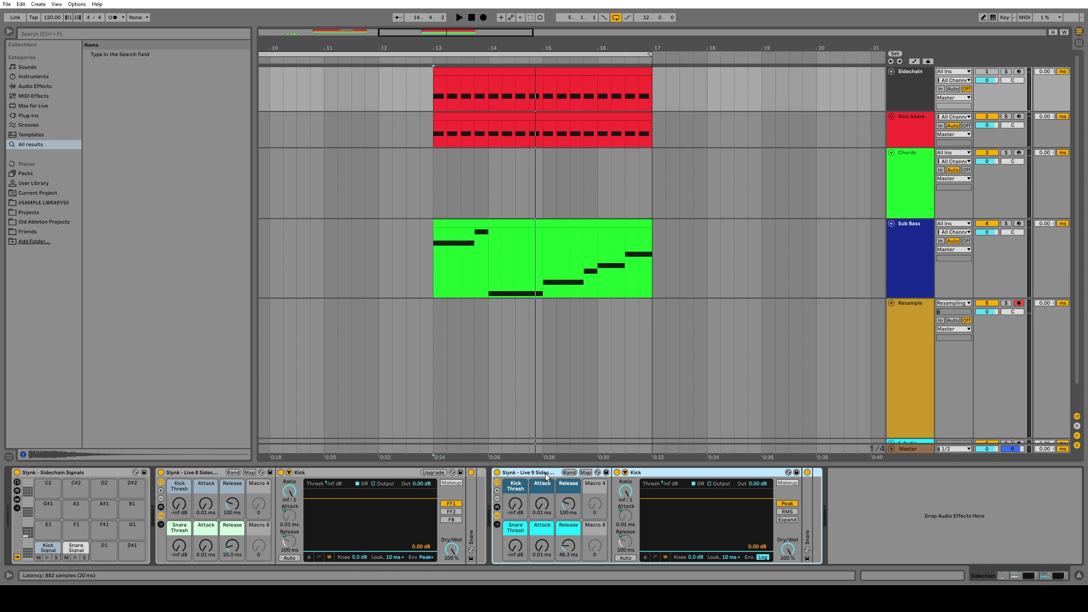
drag(579, 427, 193, 466)
click(445, 282)
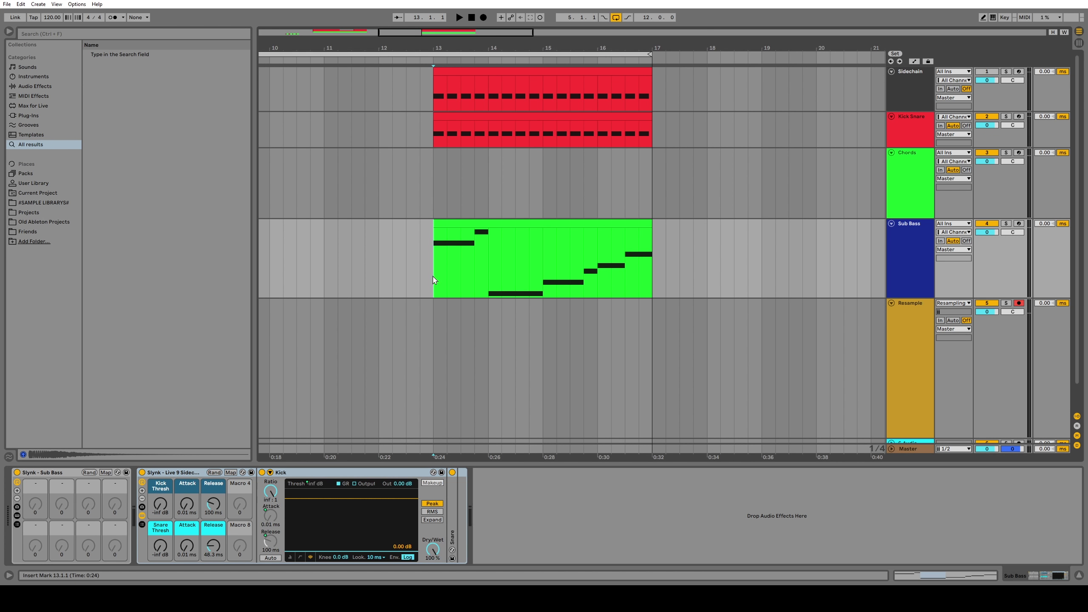
click(986, 117)
key(F9)
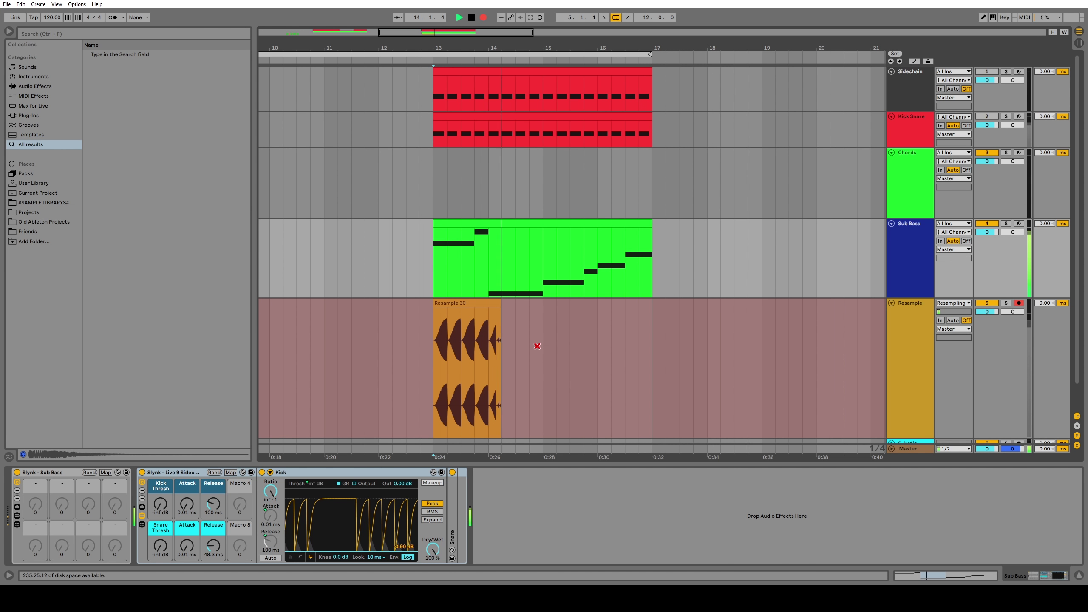
key(space)
Step: Zoom deep into the Resample take's ducking near bar 14, then undo the take
key(plus)
key(plus)
key(plus)
key(plus)
key(plus)
key(plus)
key(plus)
key(plus)
key(plus)
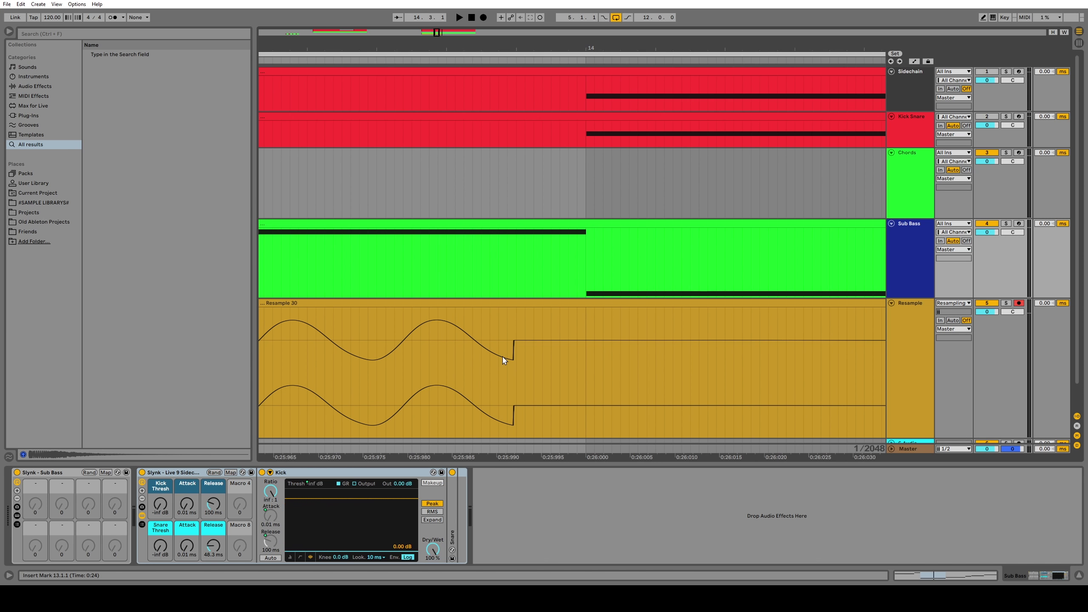
drag(499, 362, 525, 364)
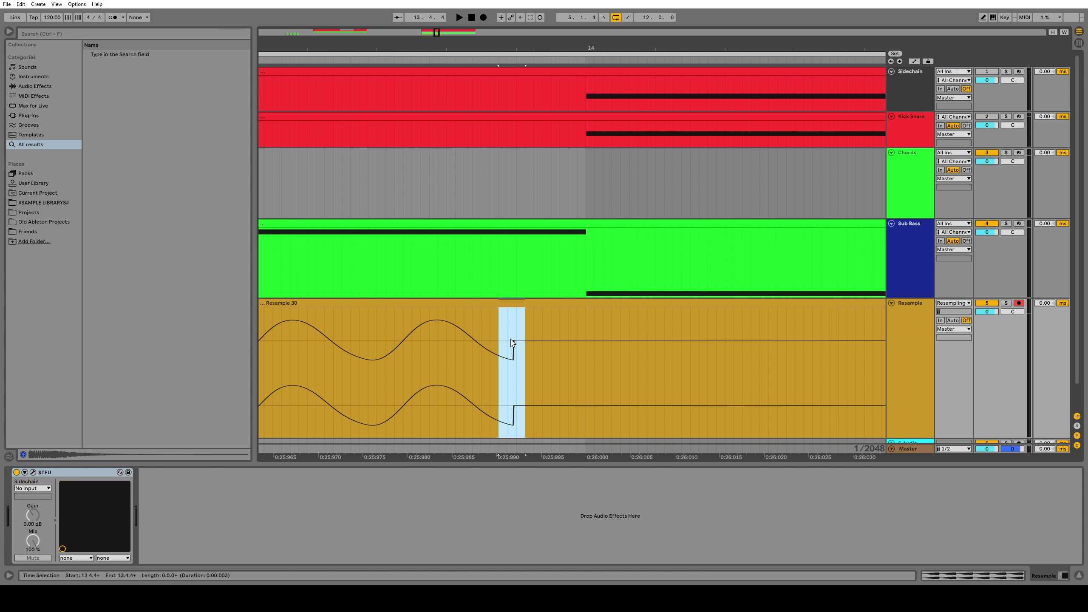
key(plus)
key(plus)
key(plus)
drag(522, 68, 533, 58)
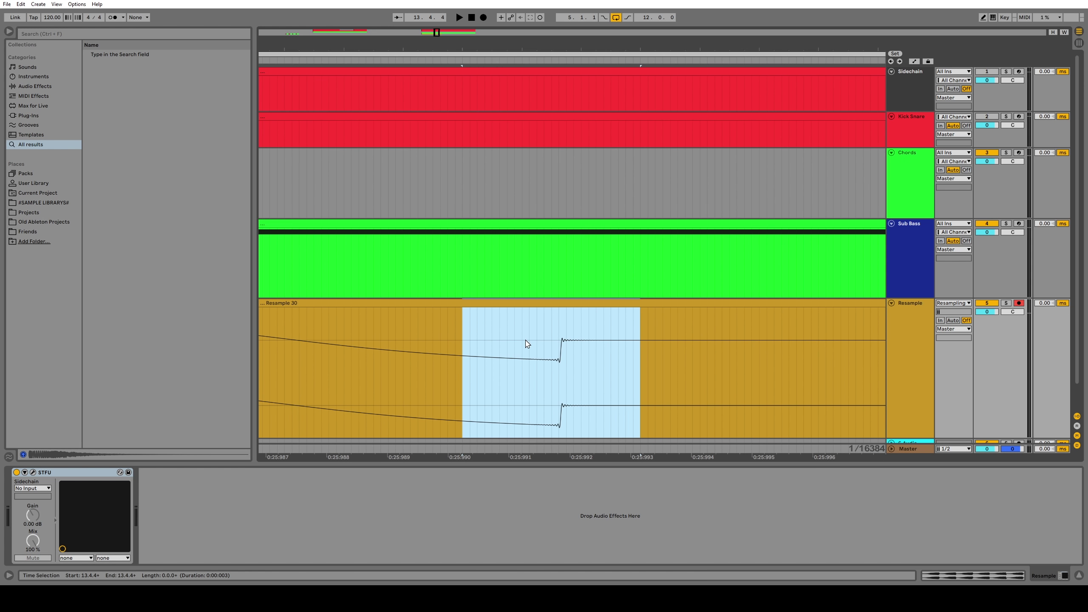
drag(529, 340, 610, 343)
key(minus)
key(minus)
key(minus)
key(minus)
key(minus)
key(minus)
key(minus)
key(minus)
key(minus)
key(minus)
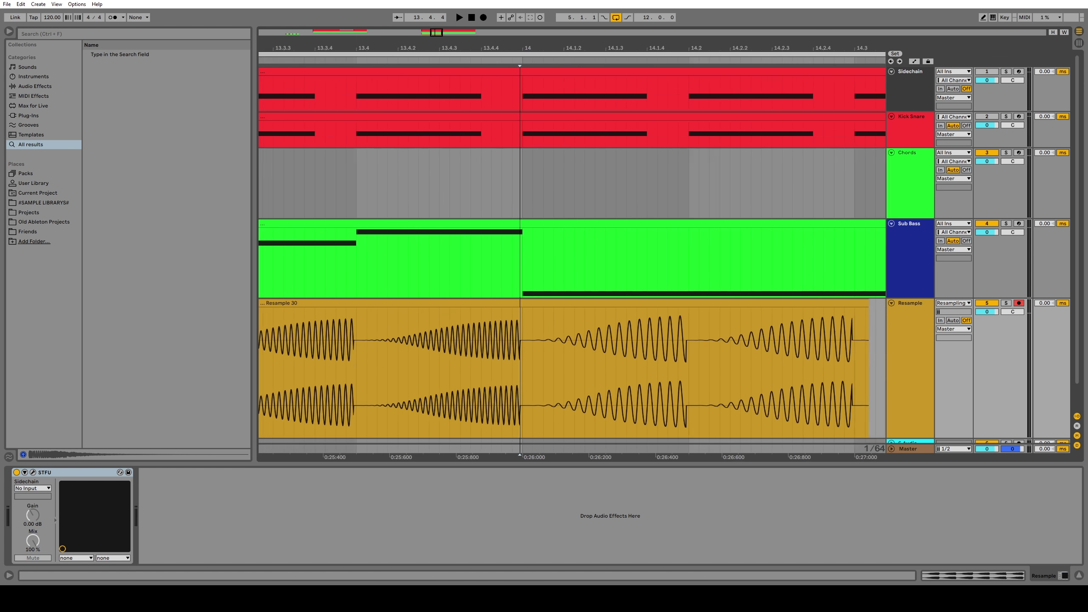
key(ctrl+z)
Step: Record resample takes from bar 13, shortening the Sub Bass kick Release to 33.4 ms between them
click(420, 279)
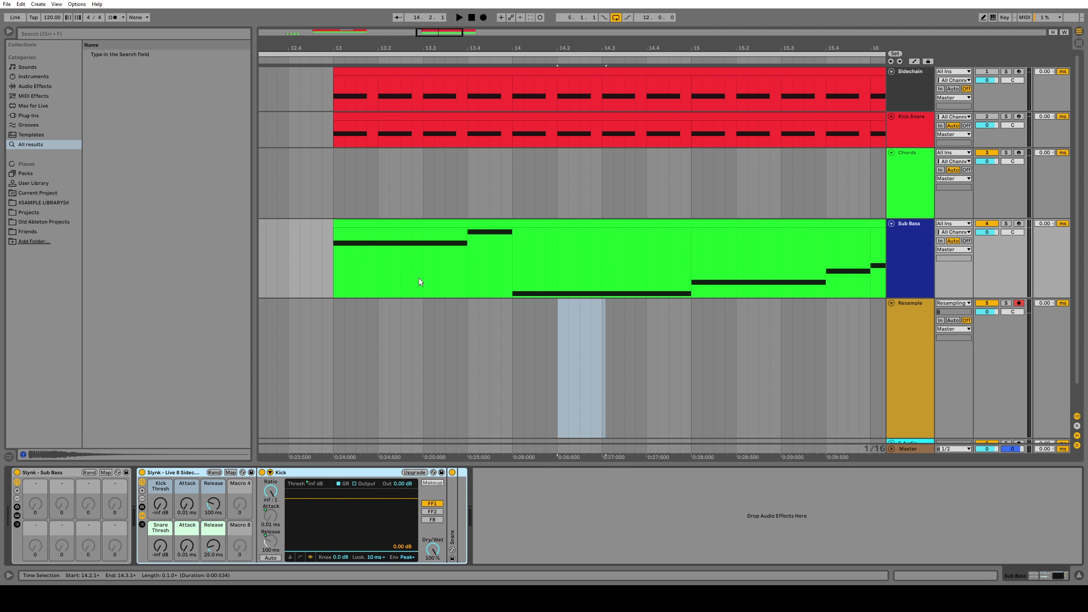
click(334, 295)
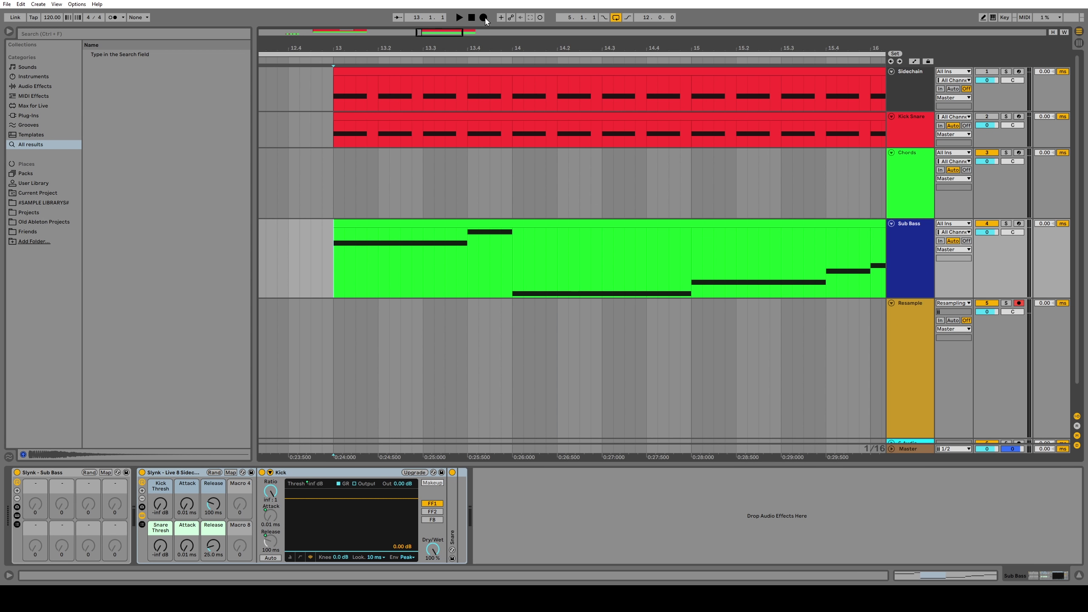
click(483, 17)
key(space)
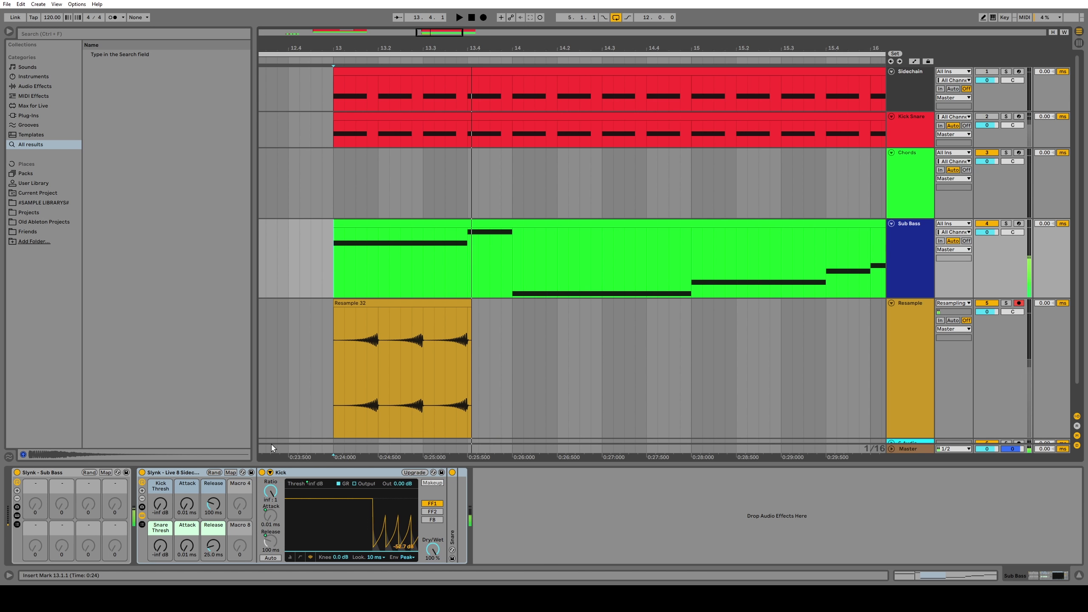
drag(213, 503, 213, 519)
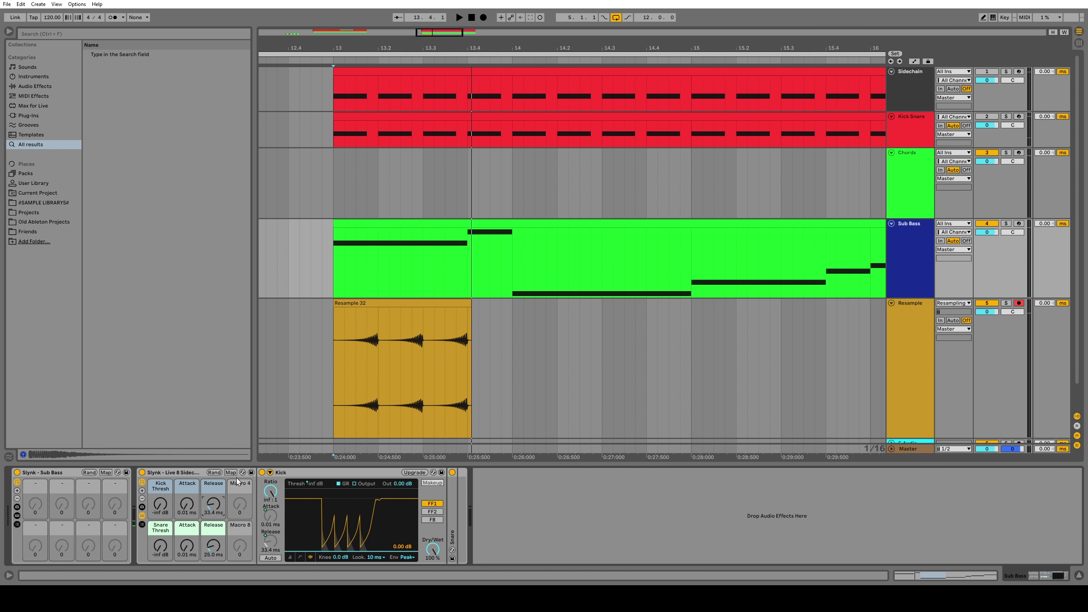
click(481, 19)
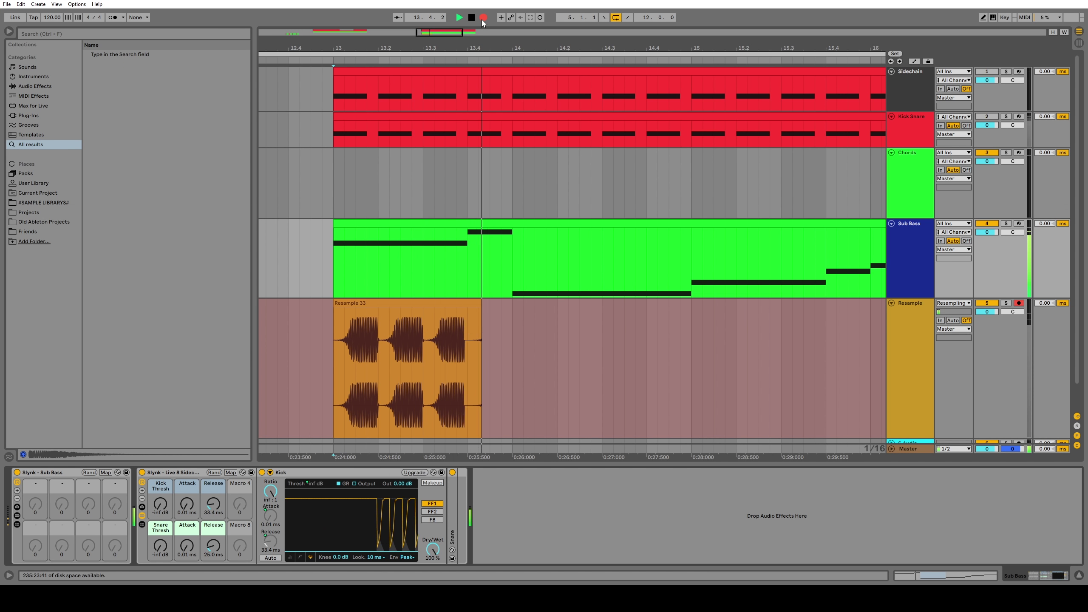
key(space)
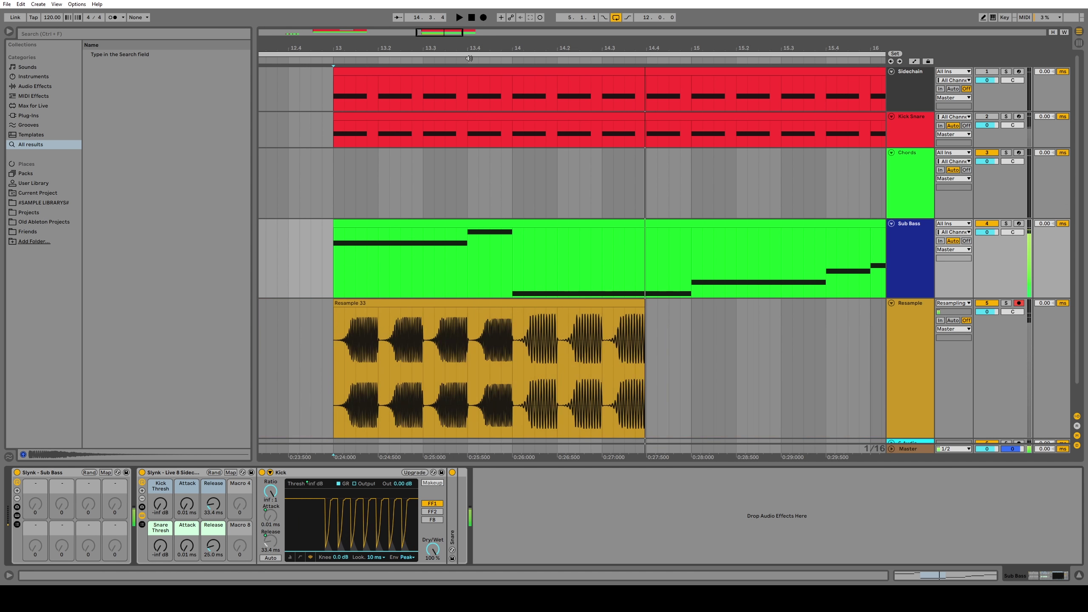
Step: Zoom in around bar 13.4 to inspect the duck's recovery in Resample 33
drag(469, 57, 534, 334)
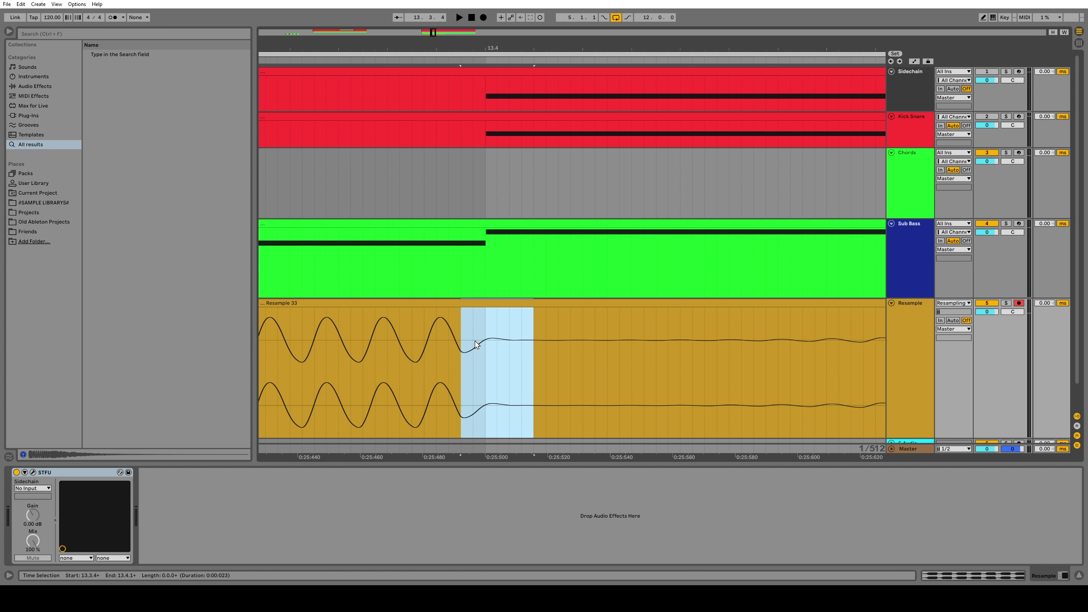
drag(375, 337, 528, 335)
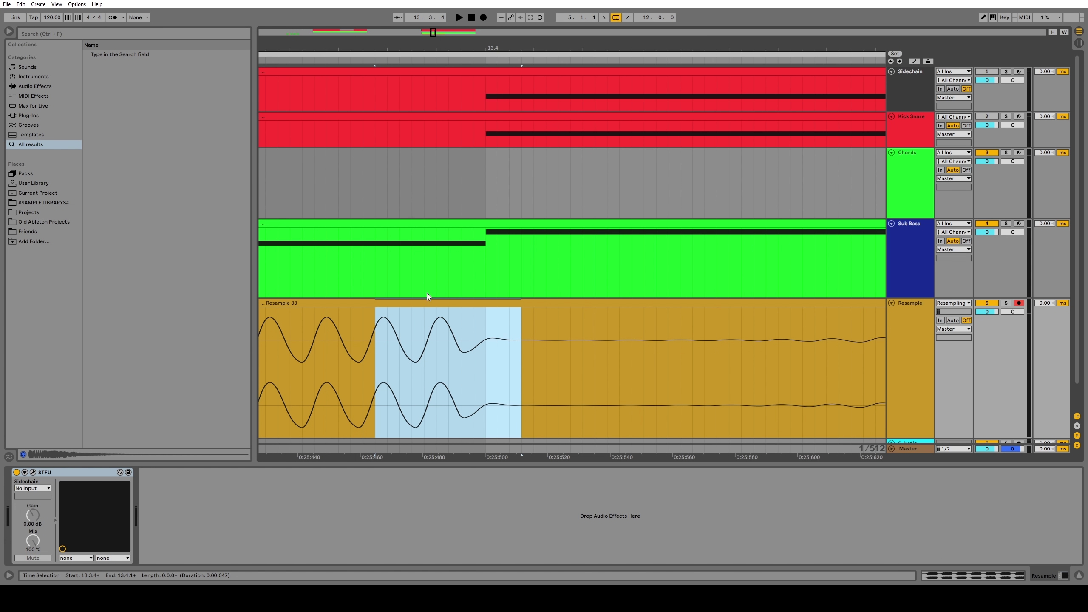
mouse_move(465, 48)
mouse_down()
mouse_move(465, 77)
mouse_move(465, 8)
mouse_move(596, 32)
mouse_up()
Step: Audition the Sidechain track's Kick Signal pad and mark bars 13 to 15 over the Resample clip
click(919, 98)
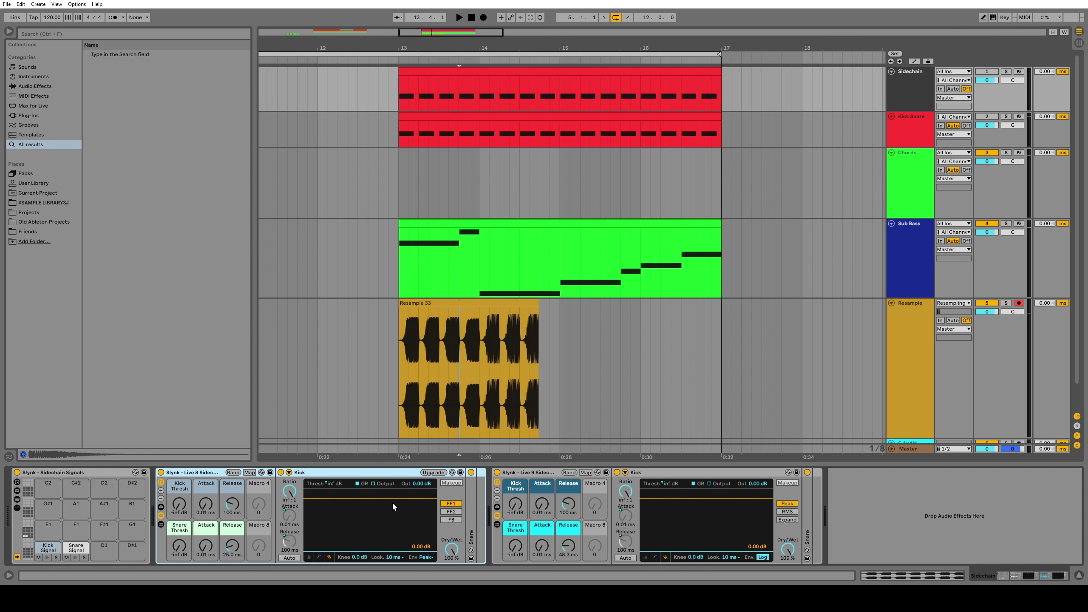
click(523, 509)
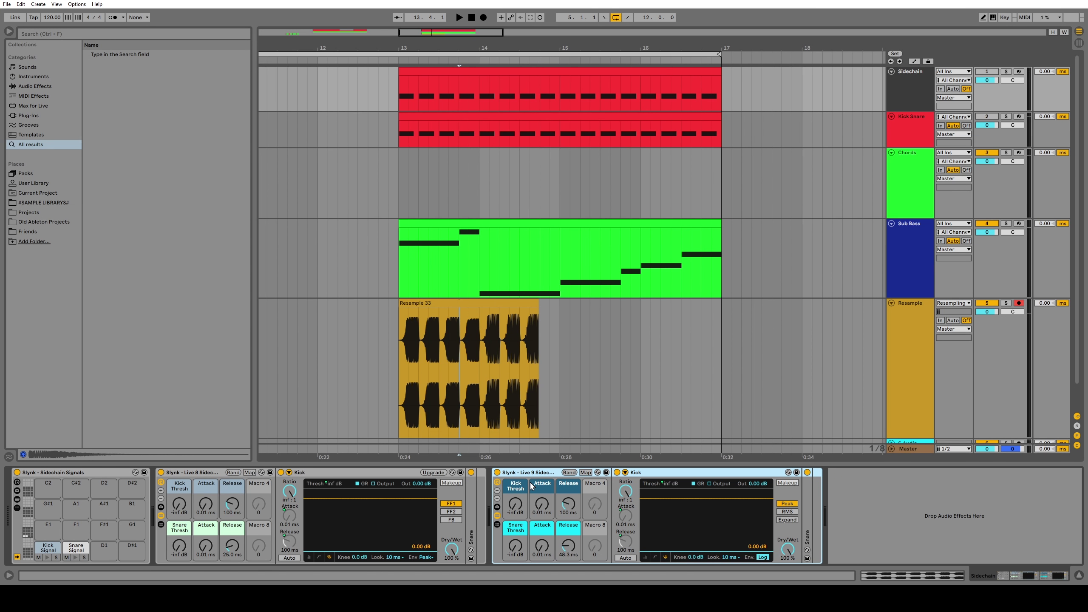
click(207, 482)
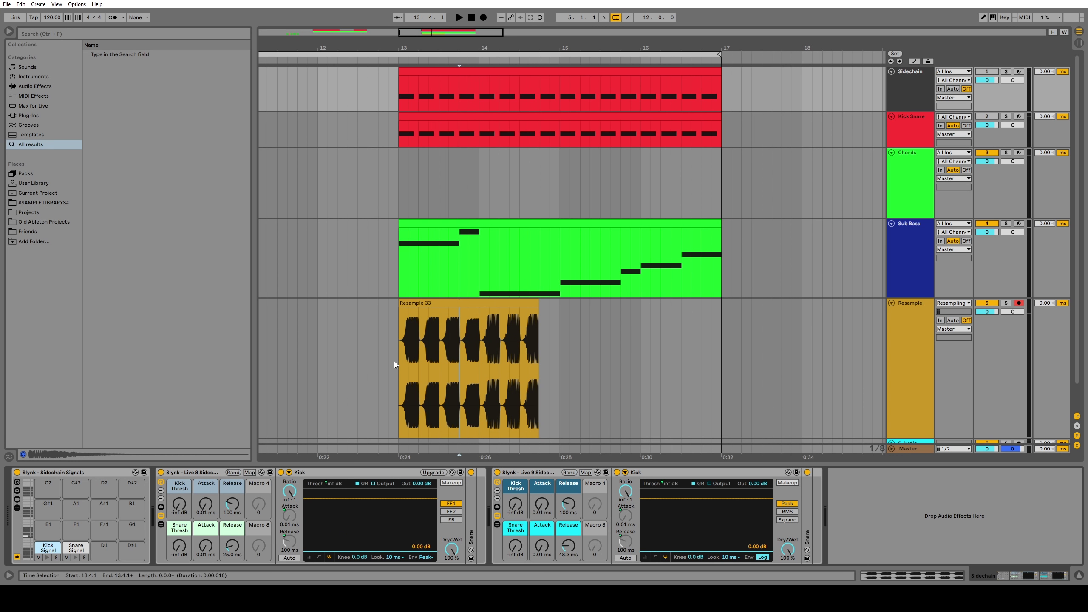
drag(400, 360, 556, 358)
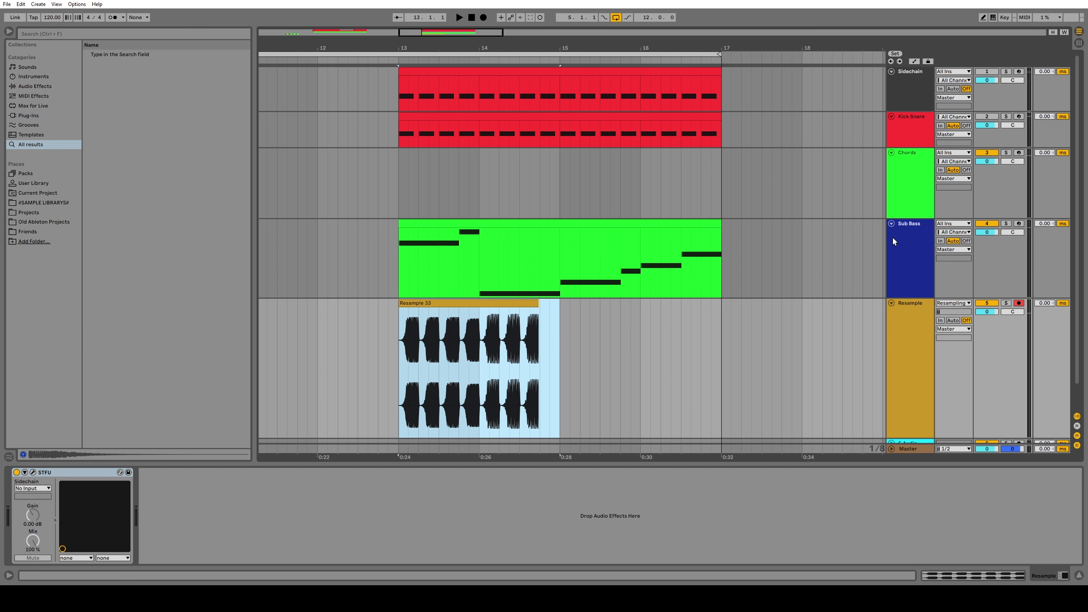
Step: Drop STFU onto the Chords track and position its editor window
click(816, 248)
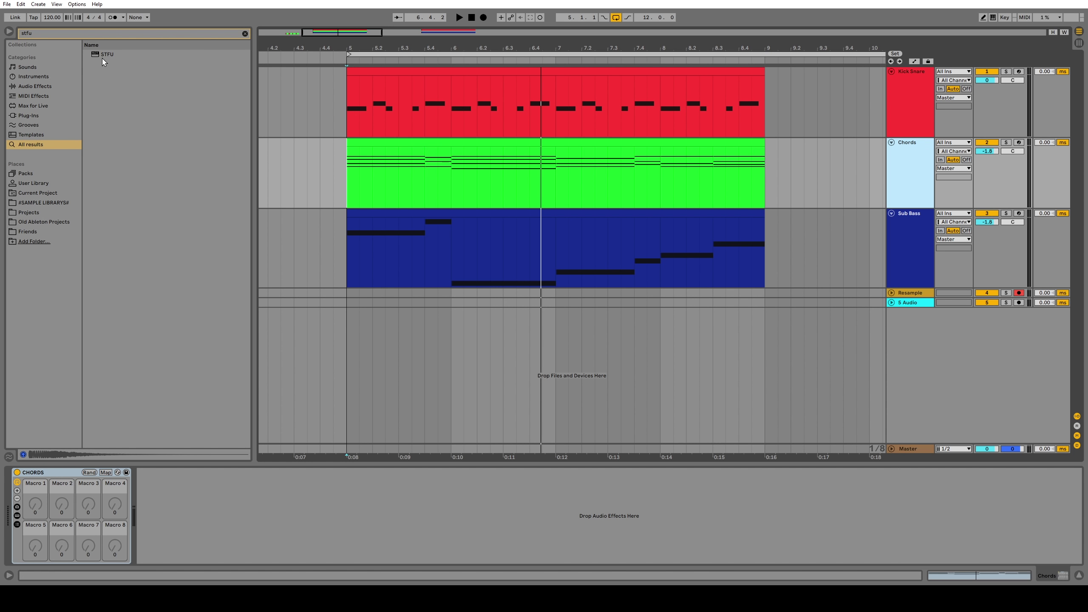
drag(107, 60, 418, 188)
mouse_move(493, 164)
mouse_down()
mouse_move(509, 143)
mouse_move(504, 125)
mouse_move(487, 183)
mouse_up()
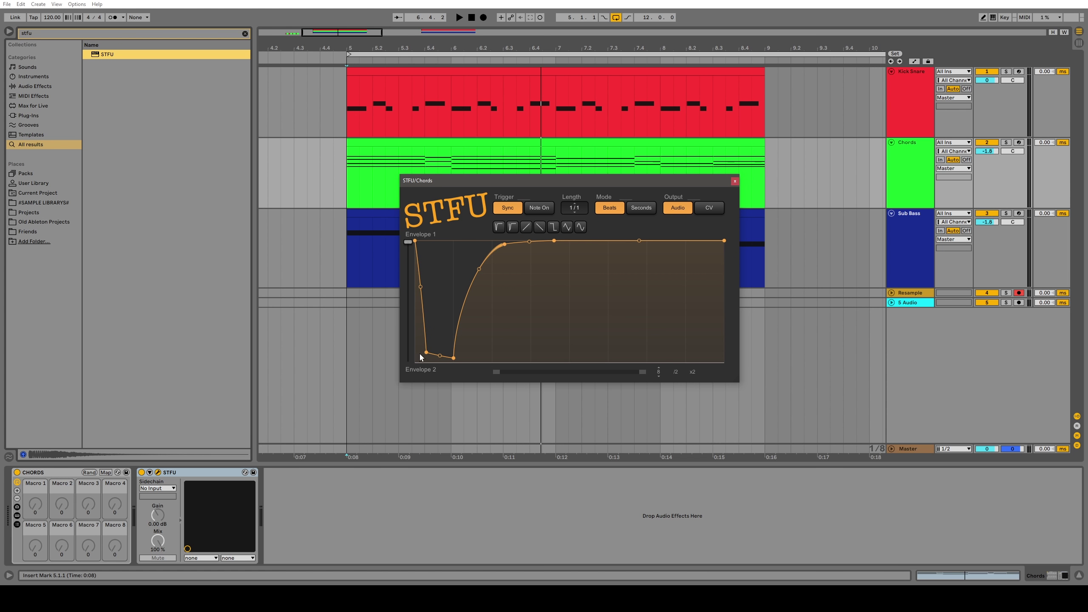
Step: Flatten the STFU envelope dip to a silent floor, slow its rise, and set Trigger to Note On
drag(539, 184, 542, 218)
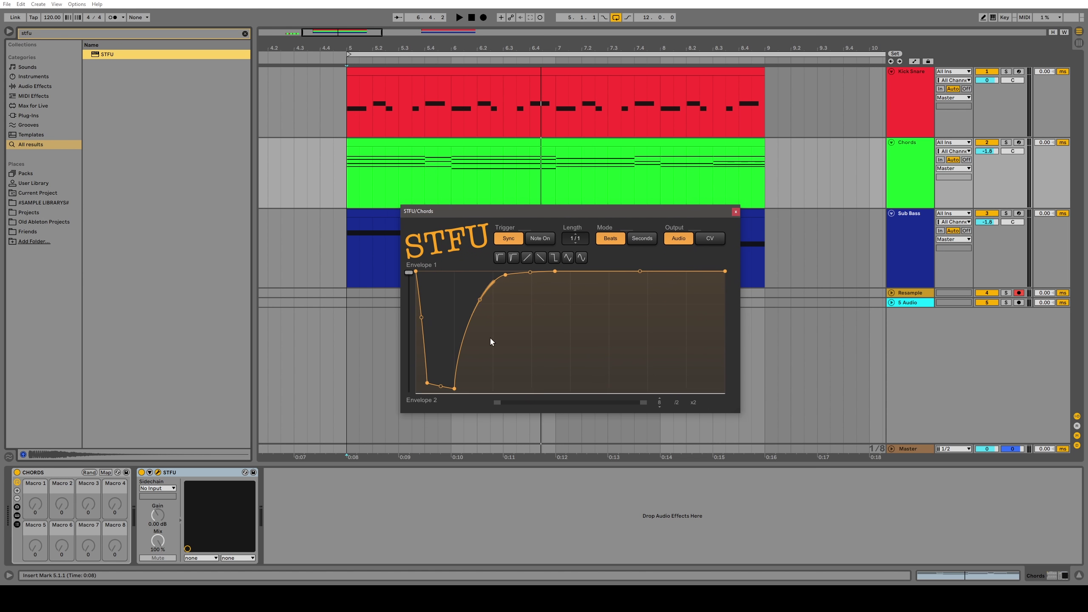
drag(428, 386, 458, 393)
drag(506, 276, 583, 268)
click(541, 238)
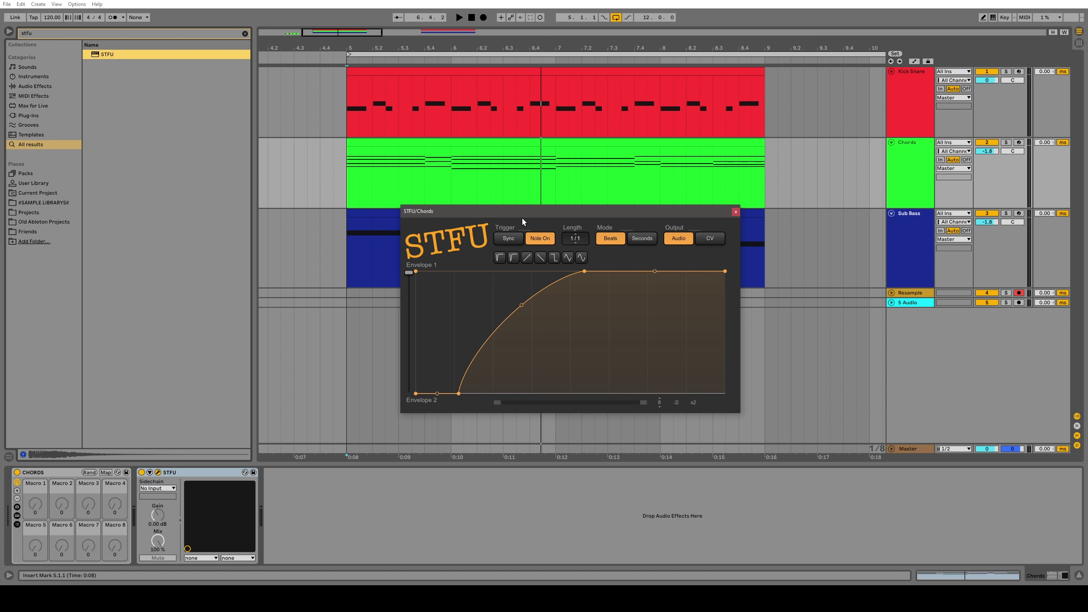
drag(523, 211, 482, 195)
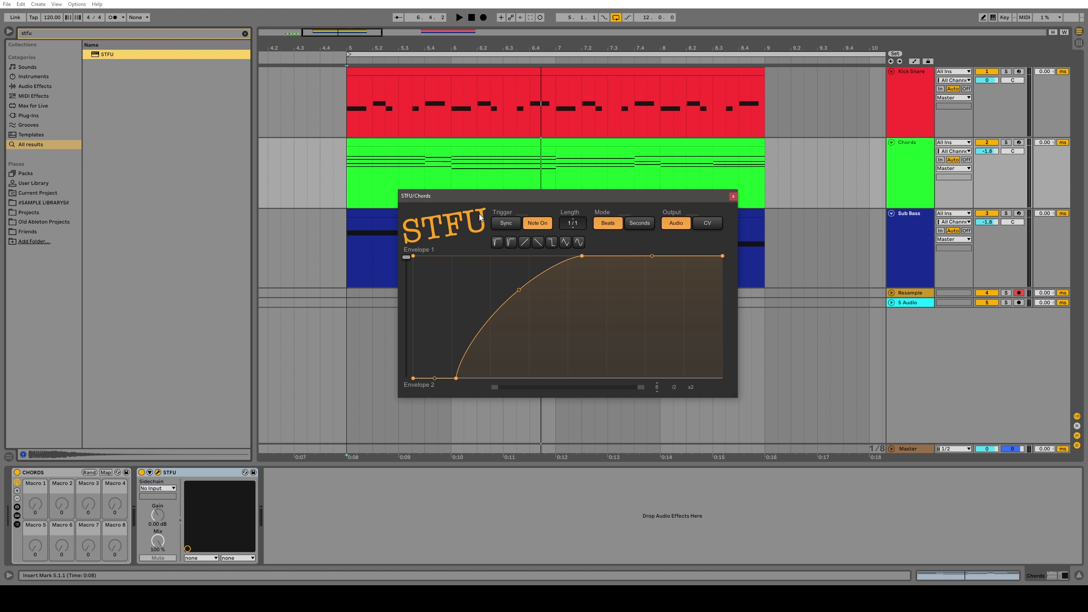
drag(472, 199, 476, 190)
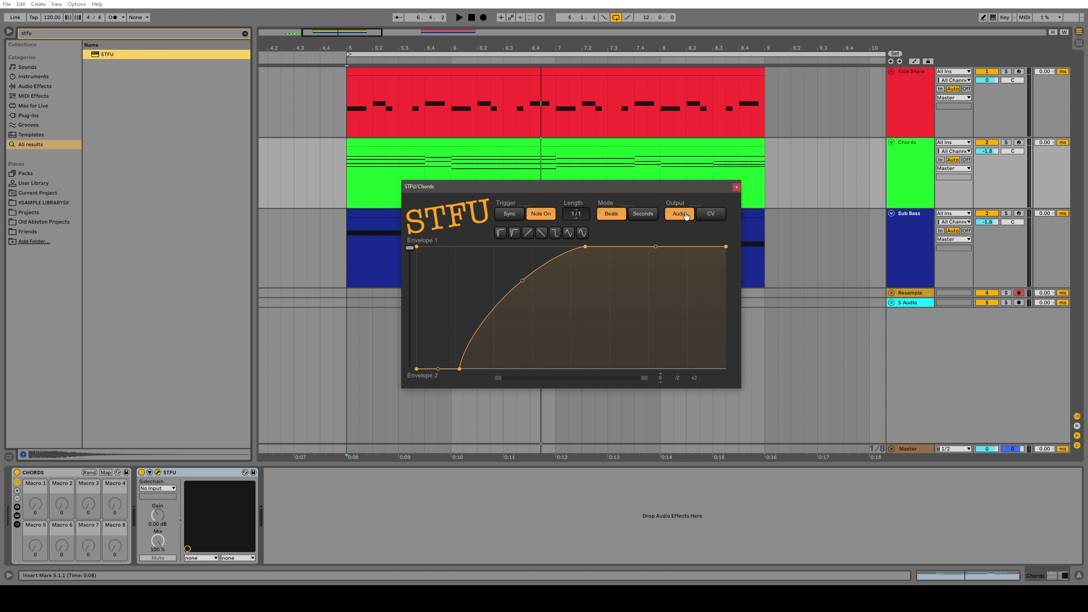
Step: Add an External Instrument to the Kick rack with its MIDI To set to Chords
click(866, 113)
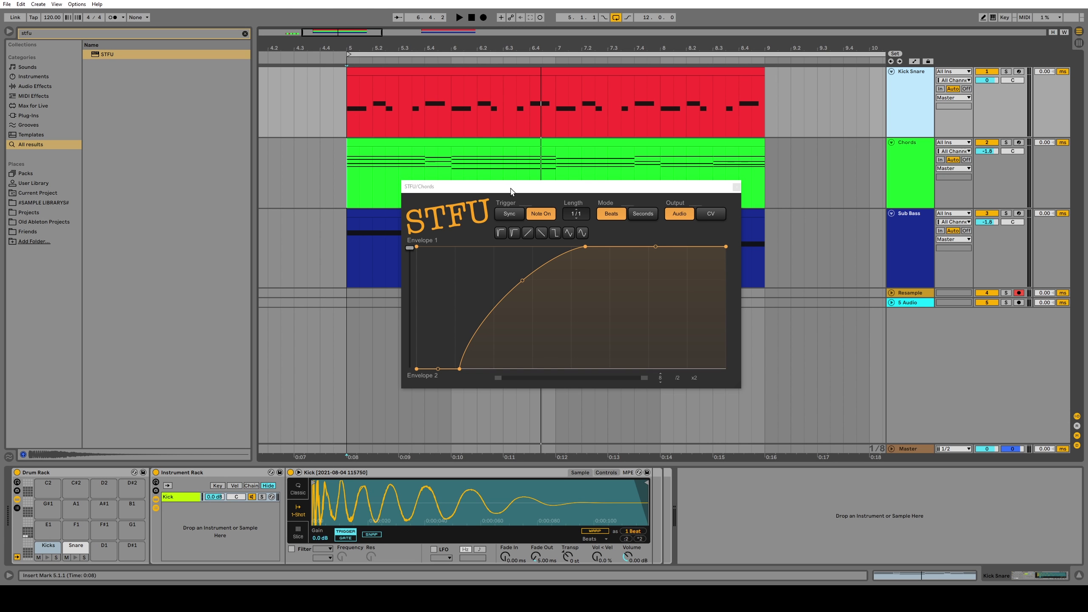
drag(511, 190, 512, 190)
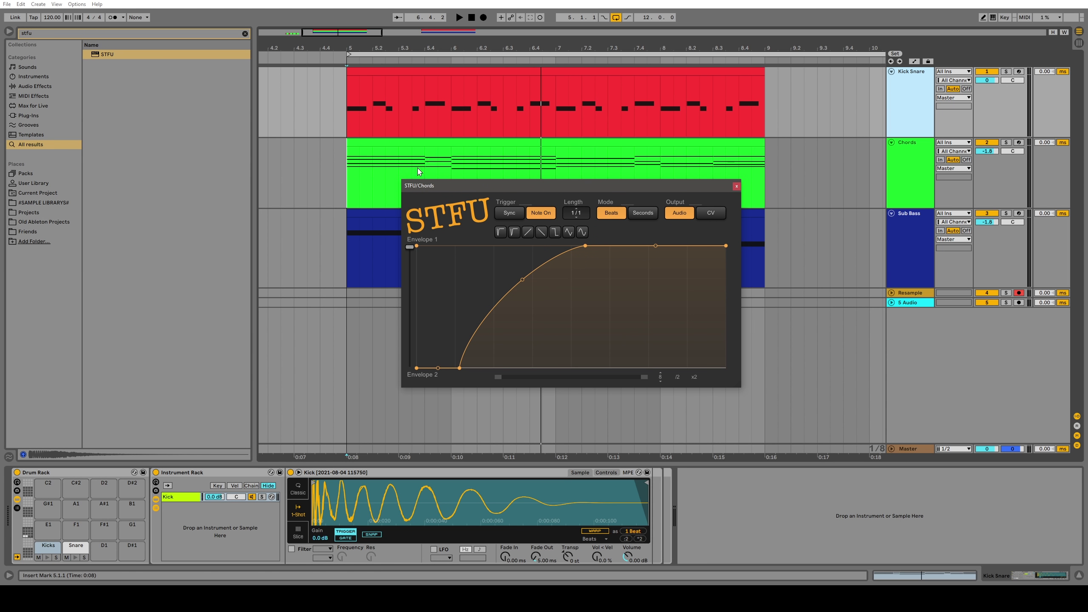
click(209, 39)
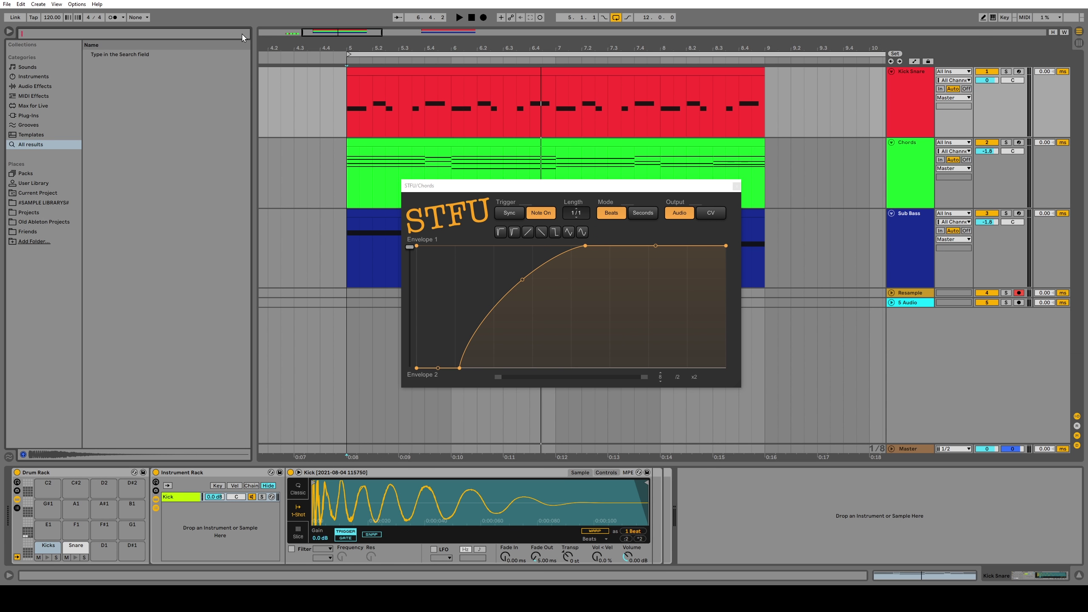
click(244, 34)
text(ext)
drag(116, 57, 199, 531)
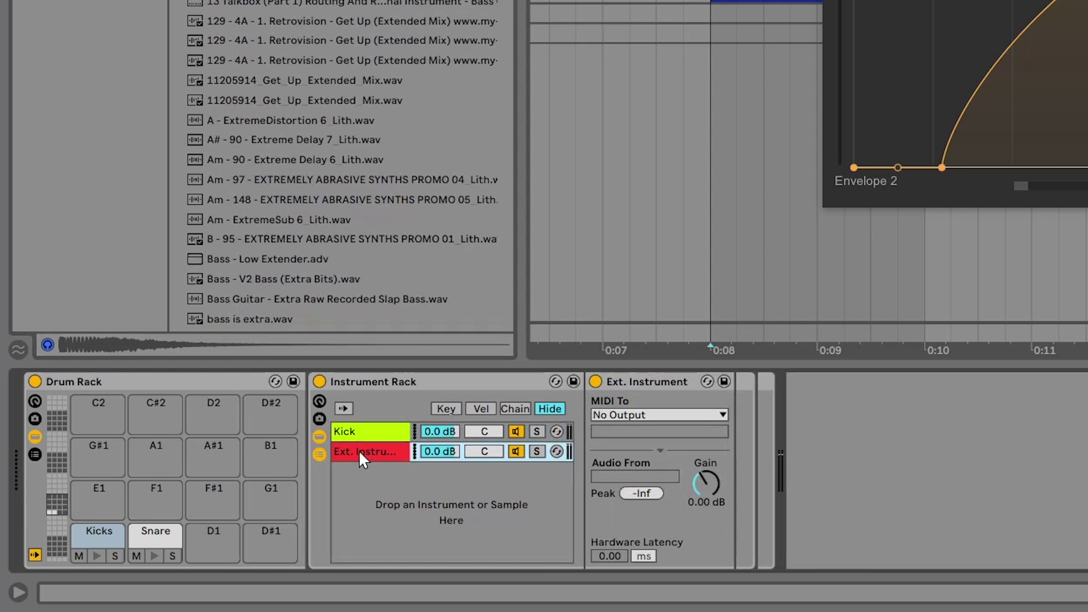
click(666, 414)
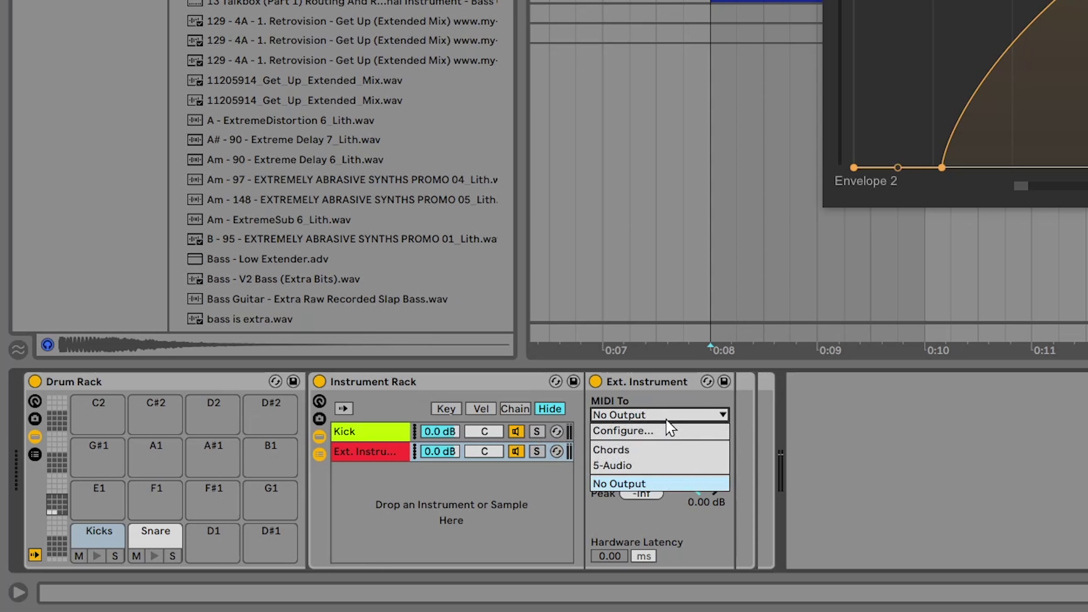
click(666, 456)
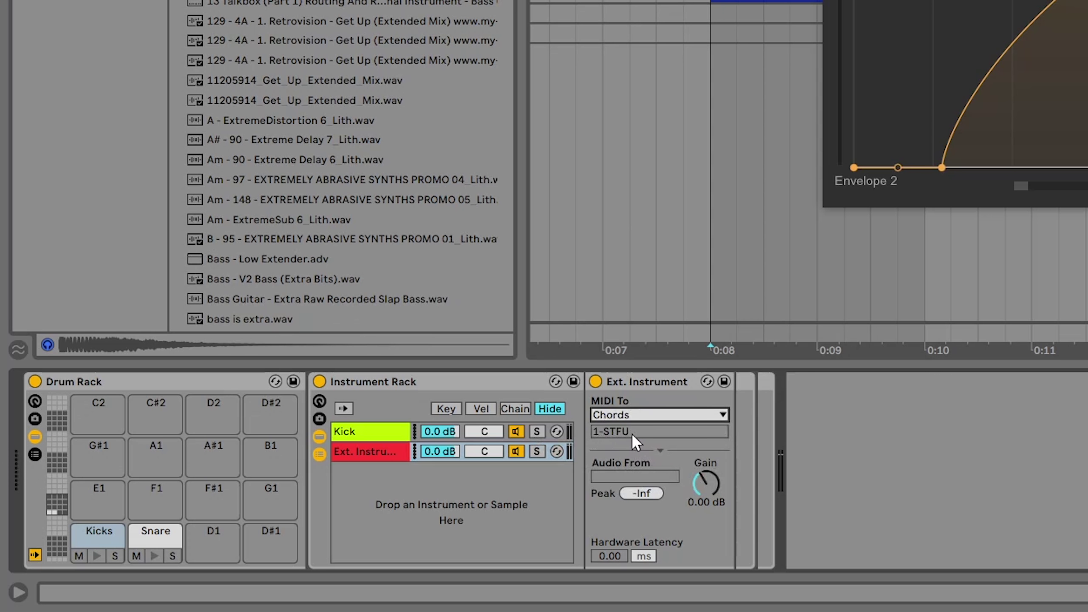
Step: Add an External Instrument to the Snare rack, also sending its MIDI to Chords
click(156, 533)
drag(384, 474, 403, 452)
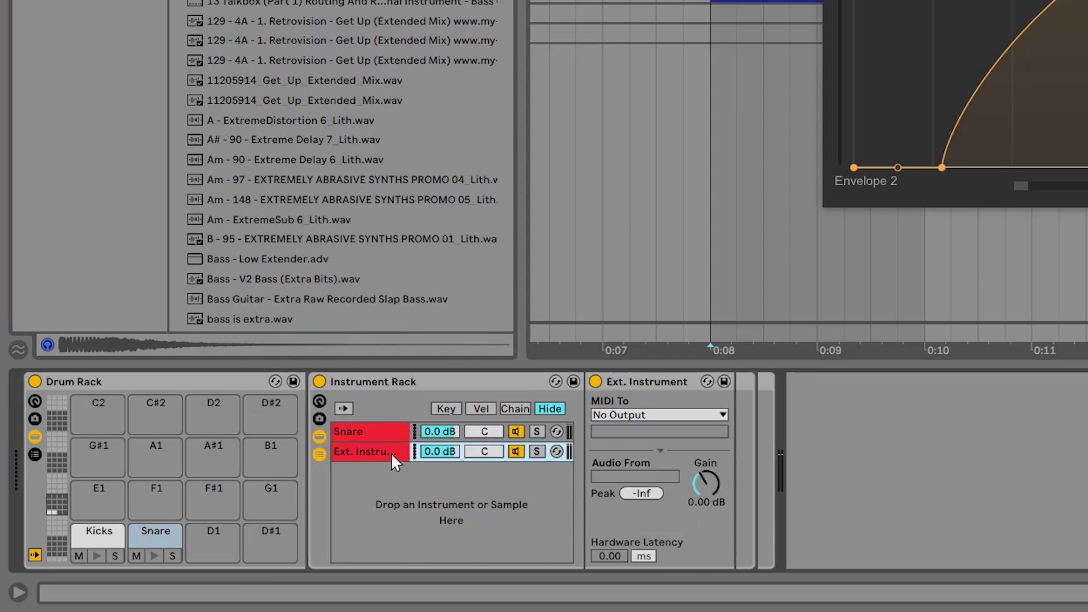
click(680, 419)
click(674, 453)
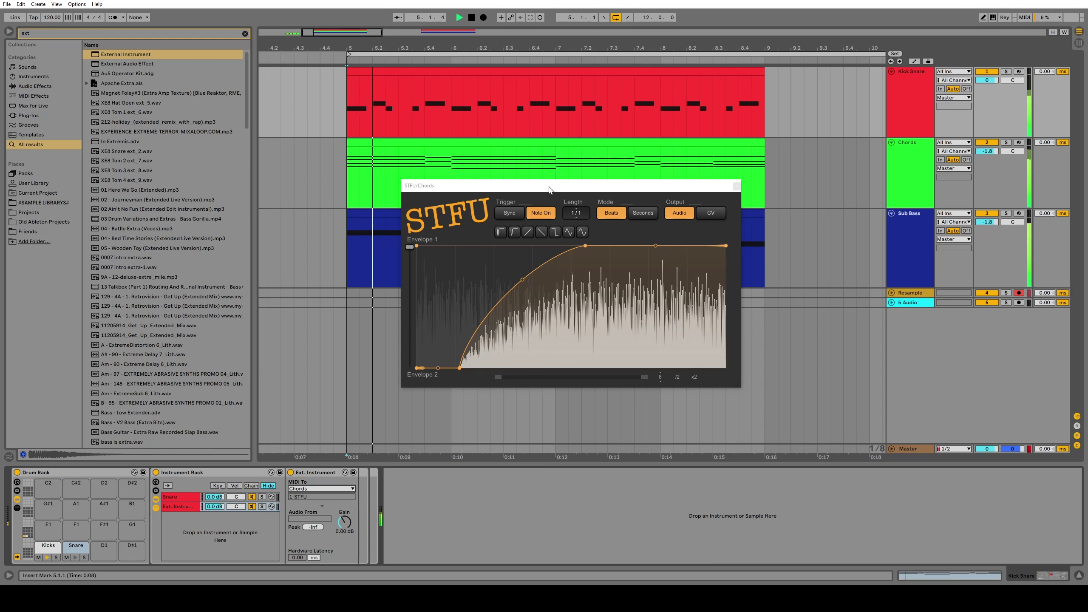
Step: Move the Chords STFU envelope's peak later and bow its rising curve
click(586, 247)
drag(586, 247, 602, 245)
mouse_move(530, 283)
mouse_down()
mouse_move(531, 336)
mouse_move(531, 264)
mouse_up()
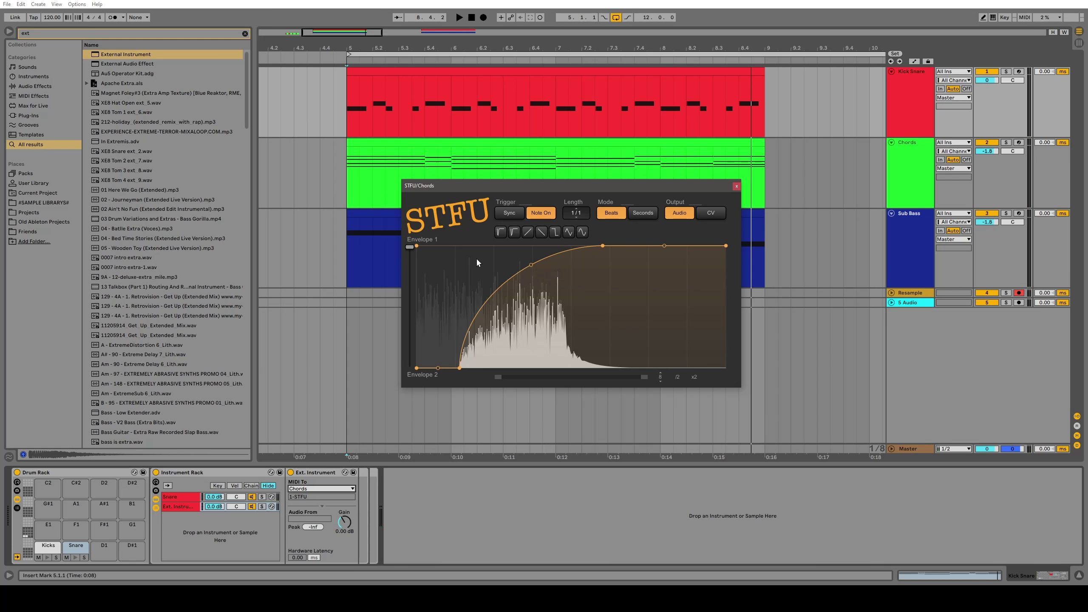
drag(669, 191, 640, 204)
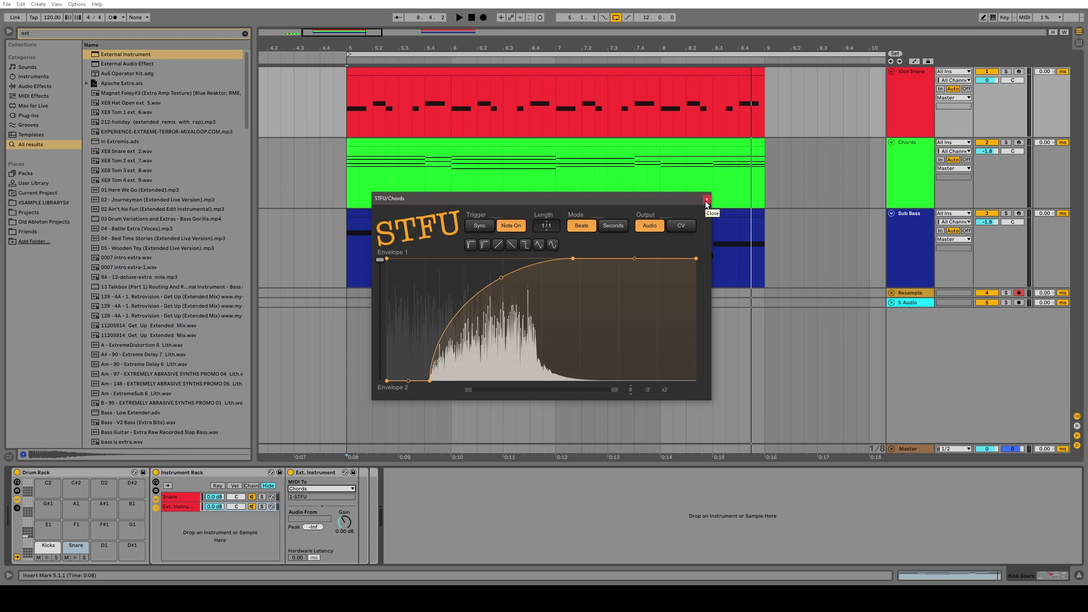
Step: Show the Sub Bass track's STFU and audition playback from bar 5
click(905, 238)
click(906, 177)
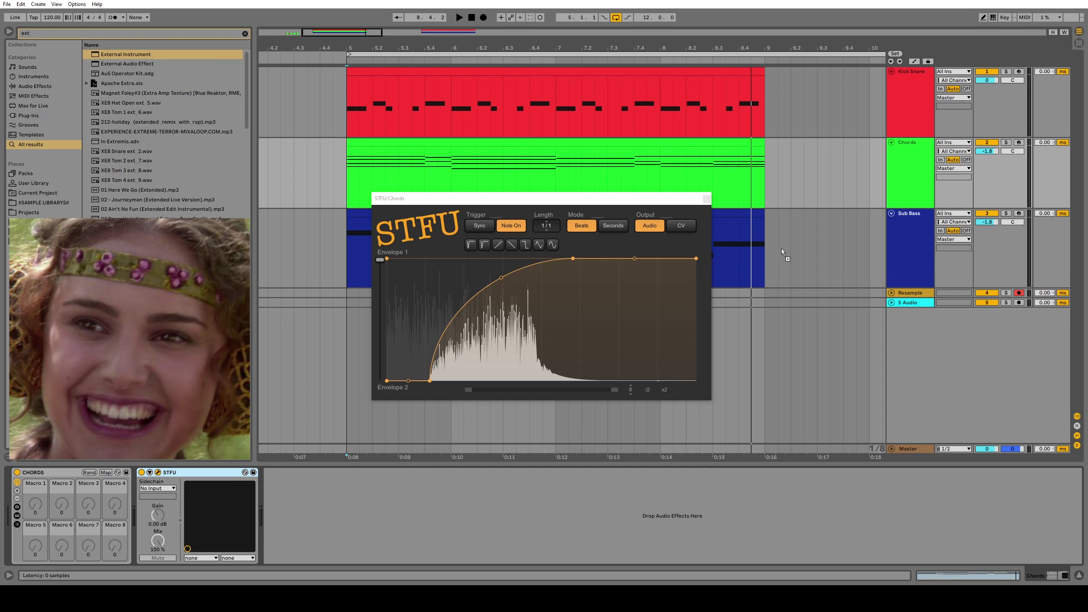
click(802, 245)
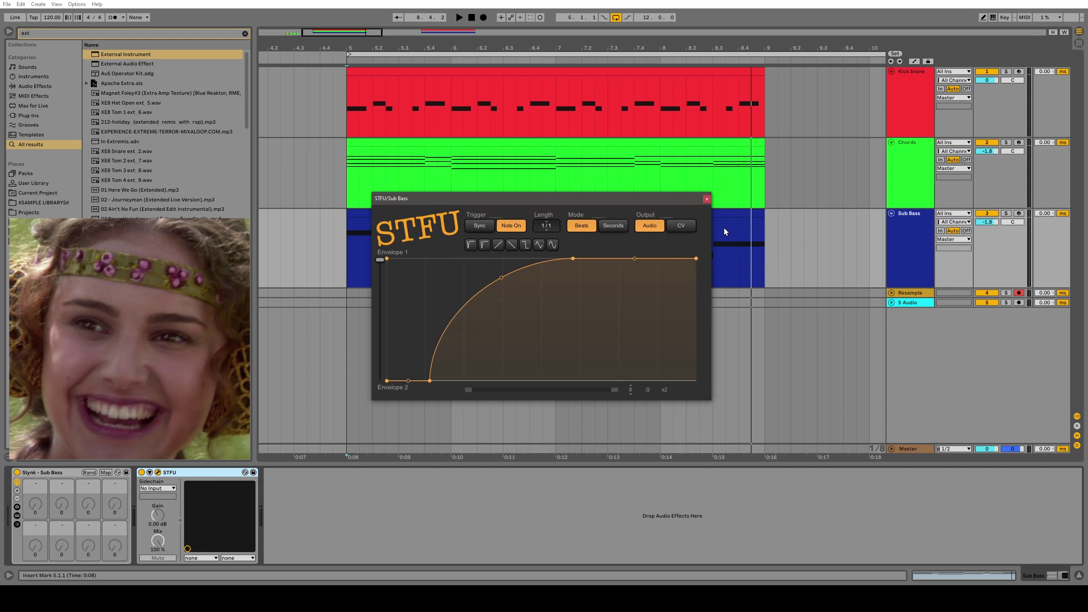
key(space)
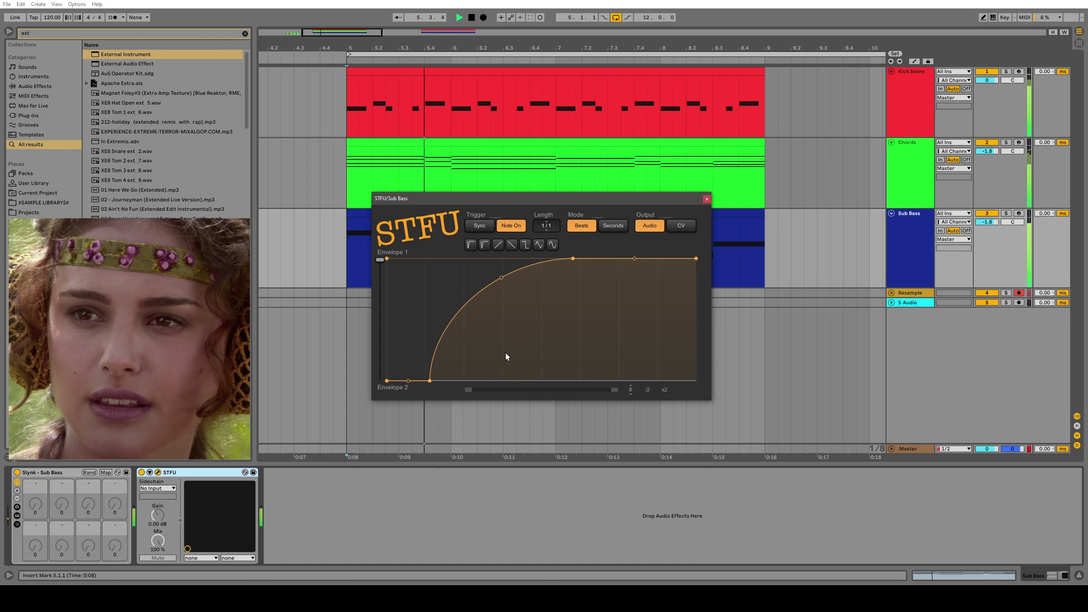
key(space)
click(917, 101)
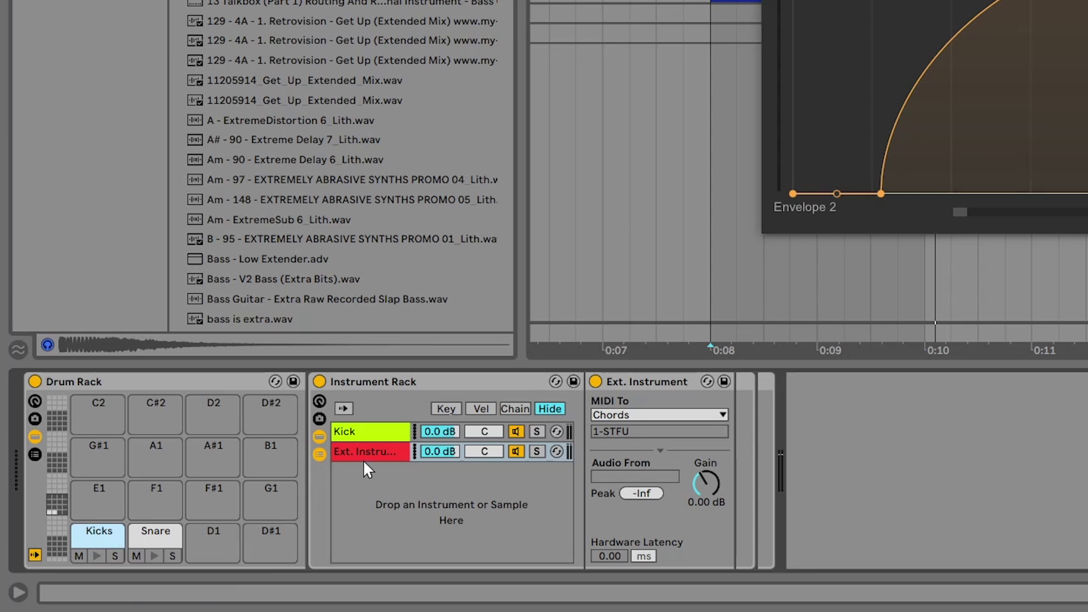
Step: Duplicate the Kick's External Instrument chain and send the copy's MIDI to Sub Bass
click(364, 455)
key(ctrl+d)
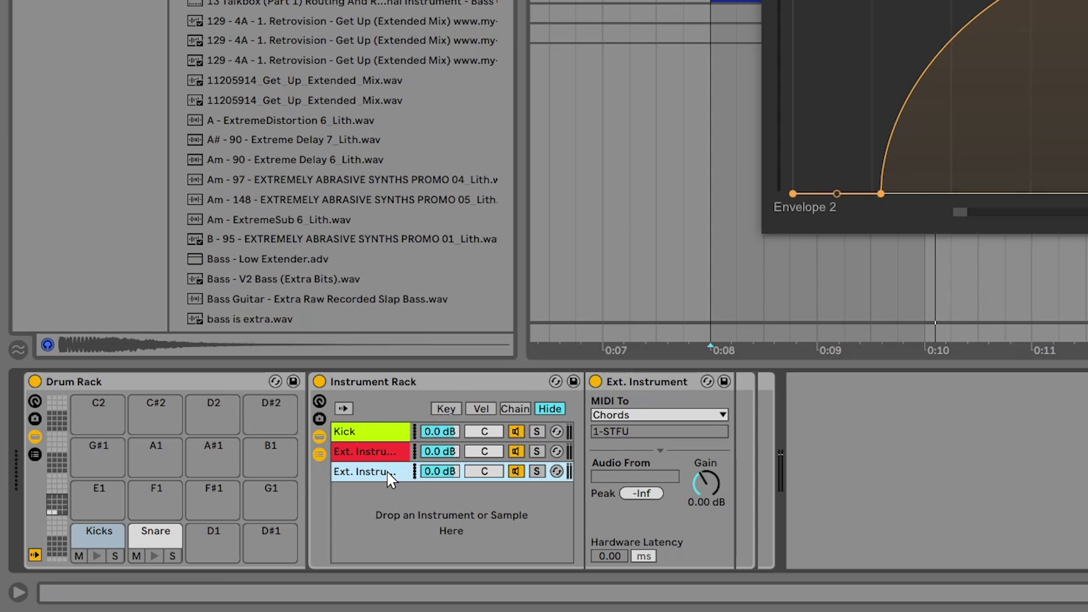
click(653, 415)
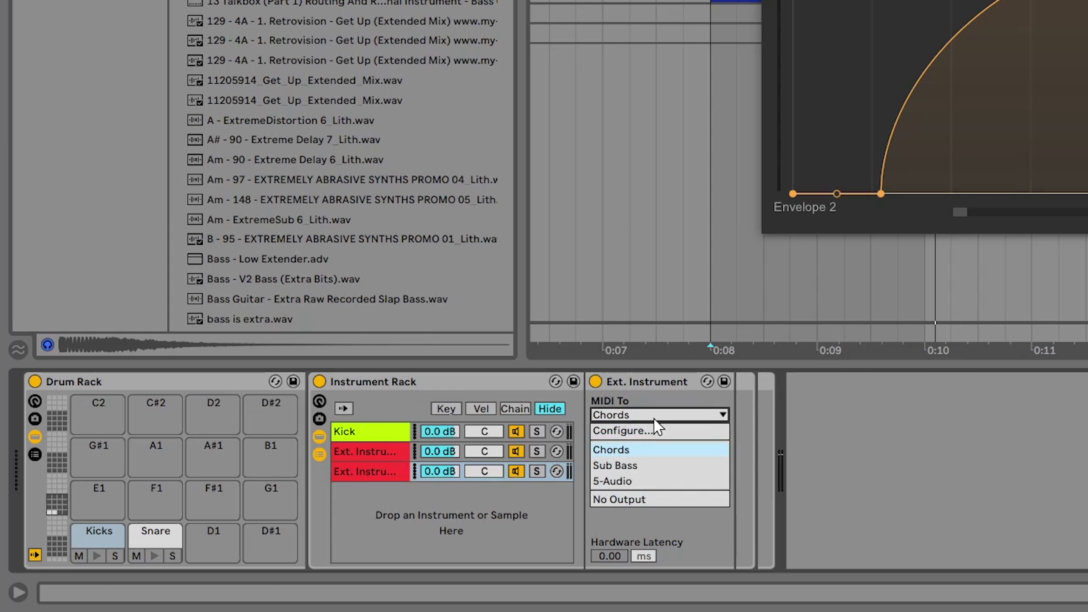
click(648, 472)
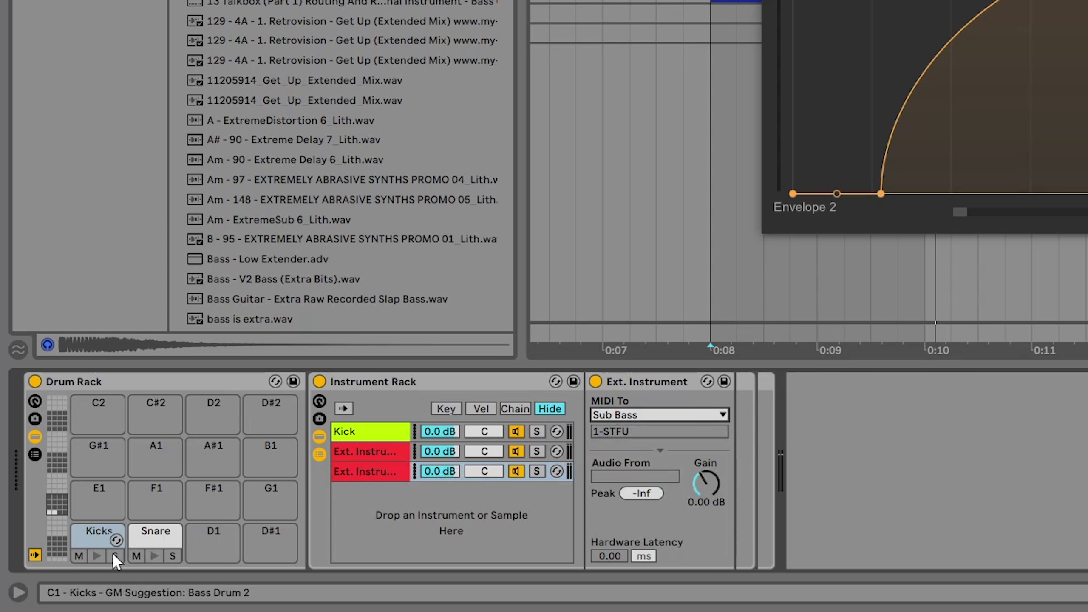
Step: Duplicate the Snare pad's External Instrument chain and route the copy's MIDI to Sub Bass
click(162, 537)
click(382, 450)
key(ctrl+d)
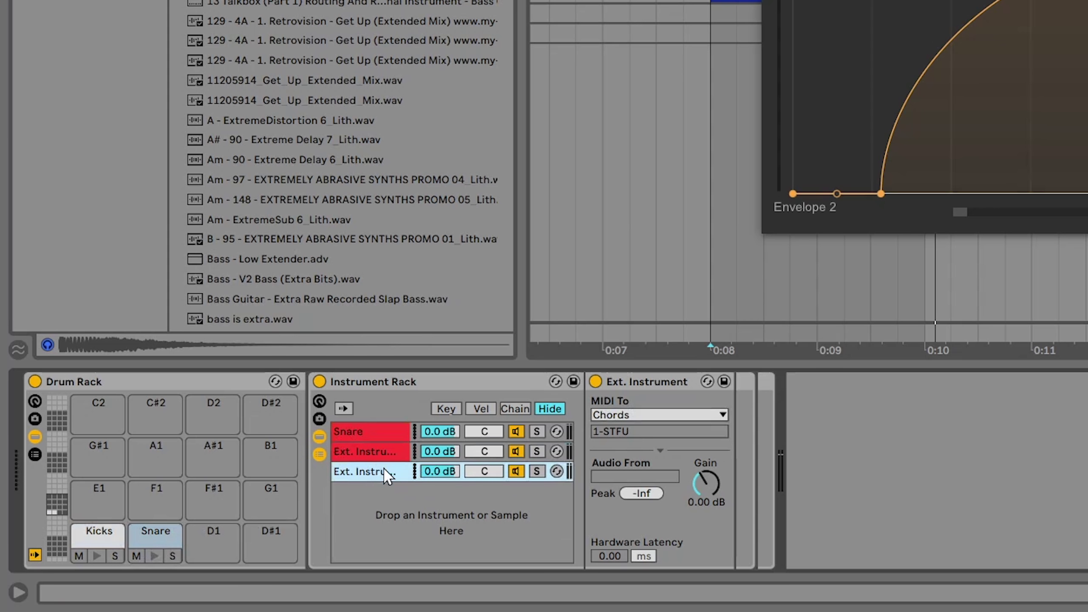
click(702, 414)
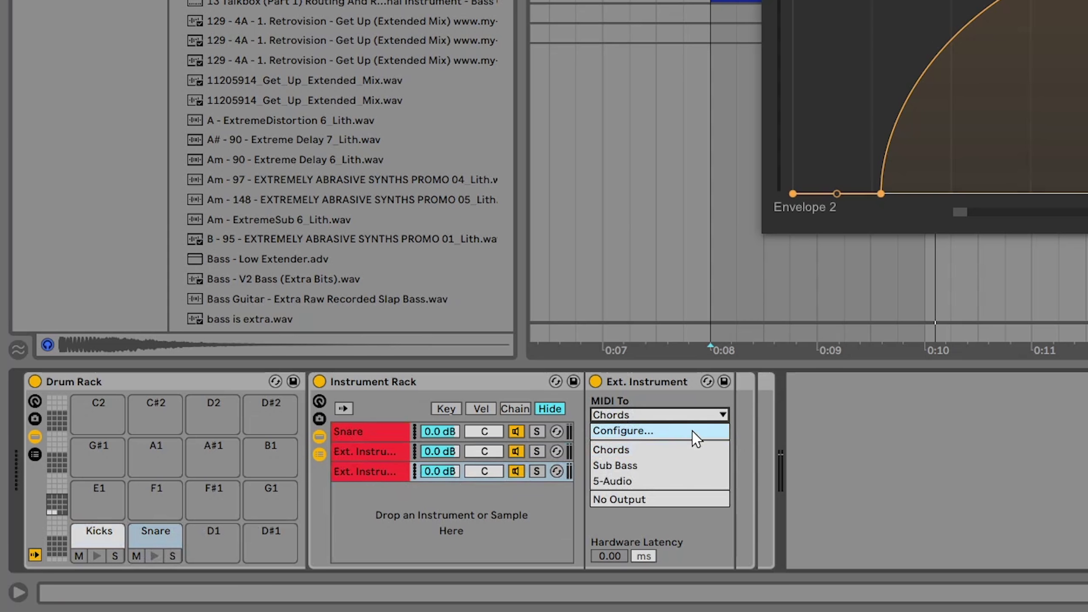
click(676, 467)
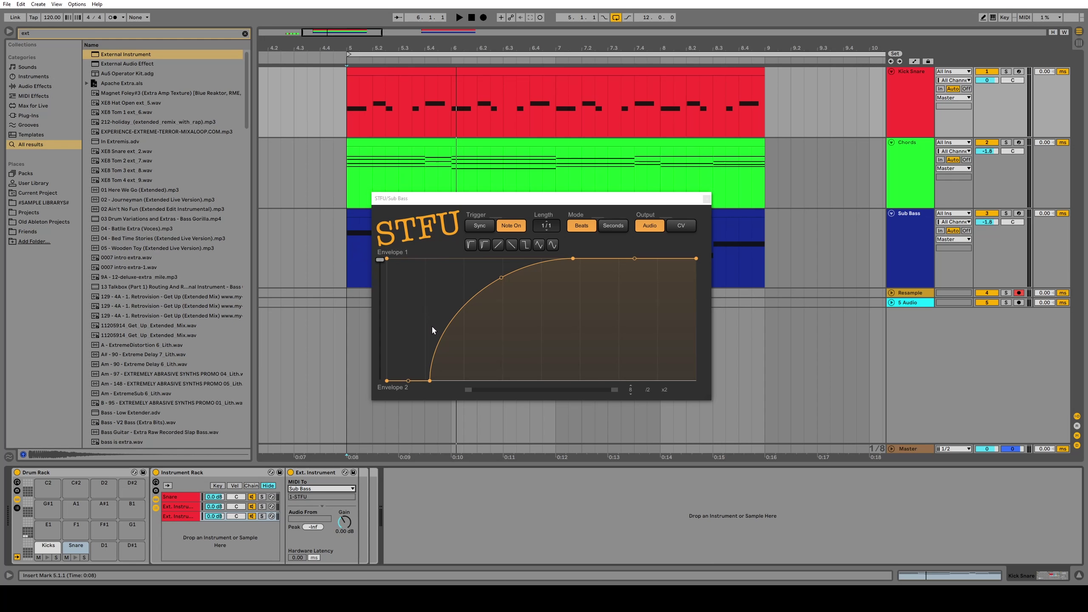
Step: Play the set to hear the sub bass ducking, then select the Sub Bass track
key(space)
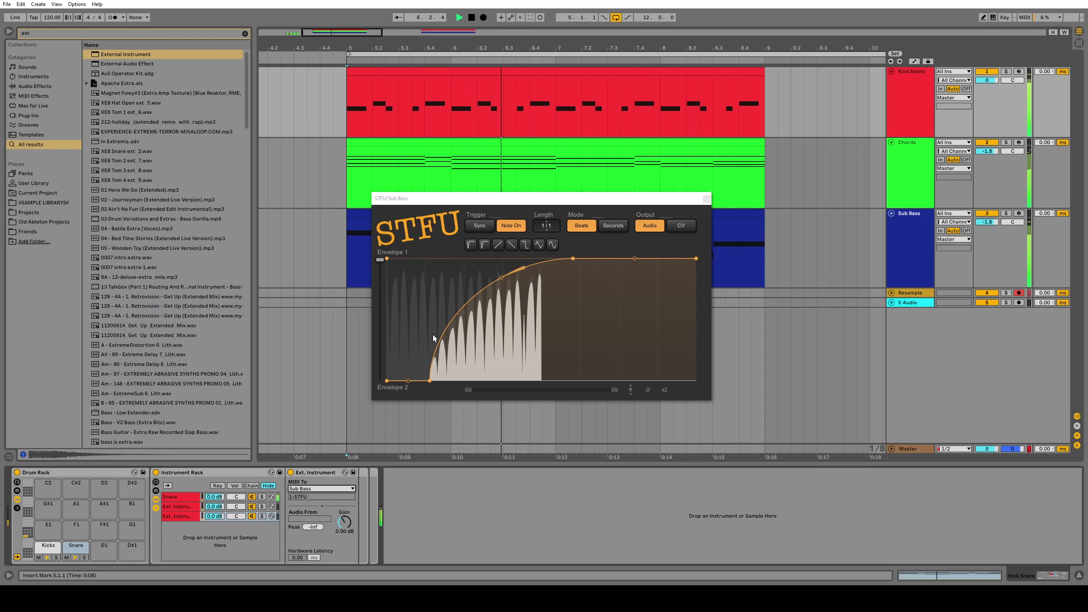
key(space)
click(898, 260)
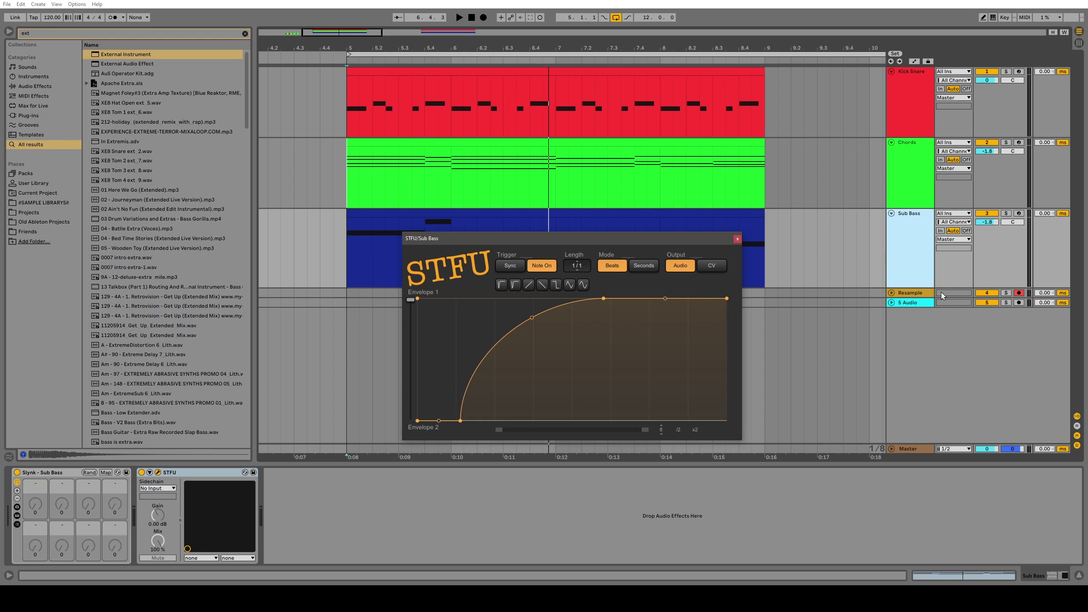
Step: Move STFU's Envelope 1 peak later, restore full depth, then show the Kick Snare devices
mouse_move(523, 237)
mouse_down()
mouse_move(561, 224)
mouse_move(522, 222)
mouse_up()
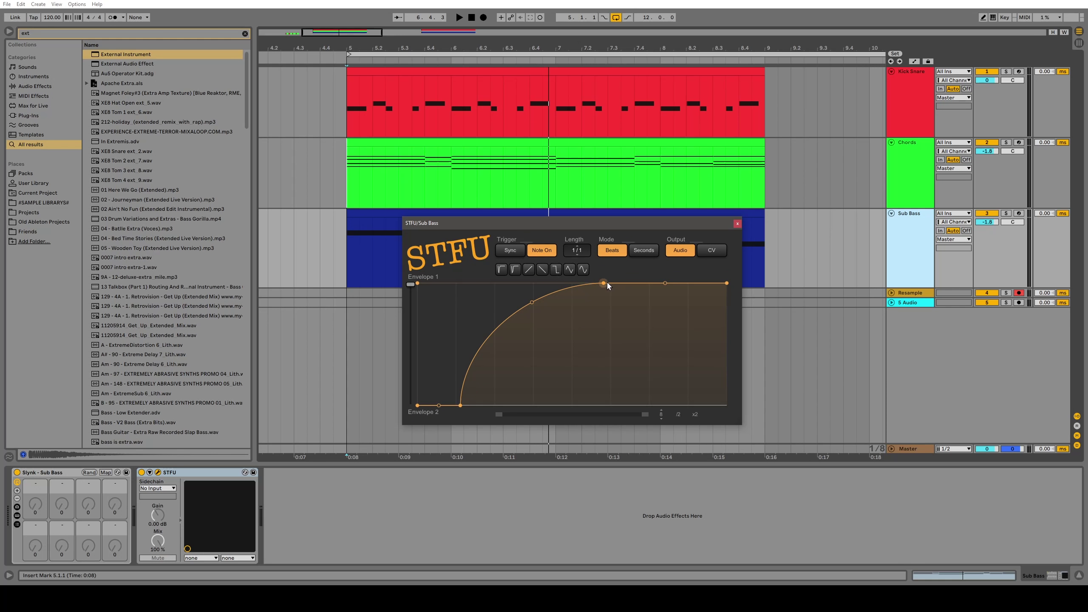
drag(605, 283, 612, 282)
drag(408, 286, 409, 312)
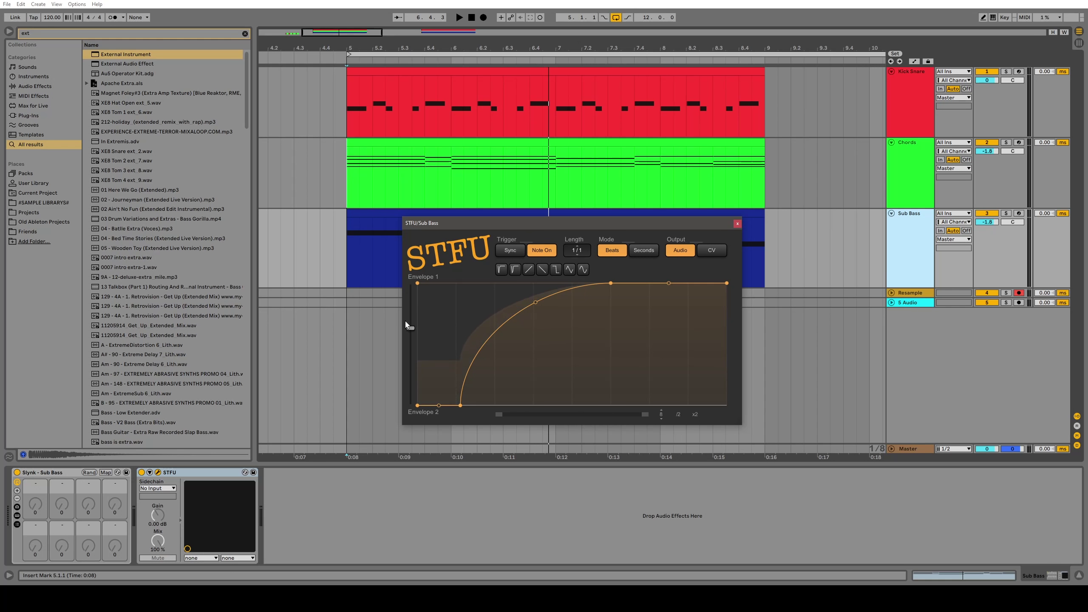
drag(536, 302, 535, 316)
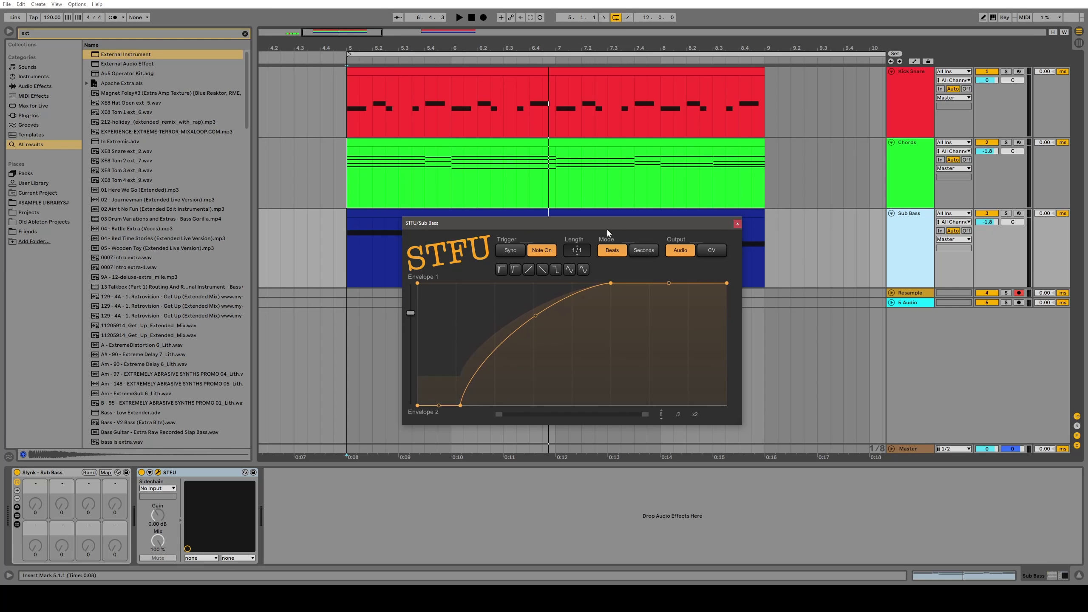
drag(599, 224, 562, 197)
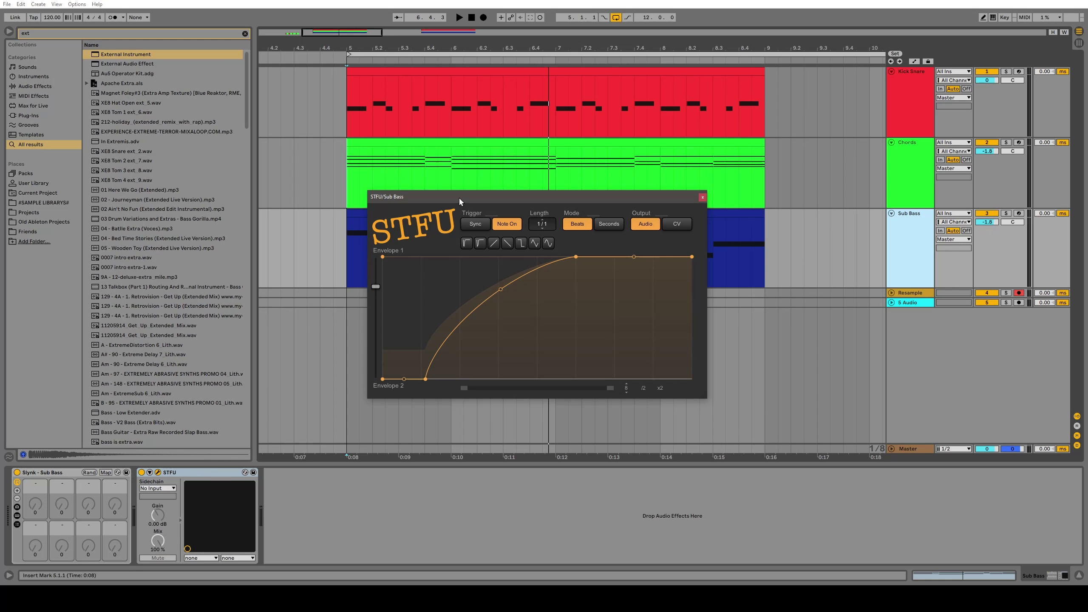
drag(457, 197, 463, 230)
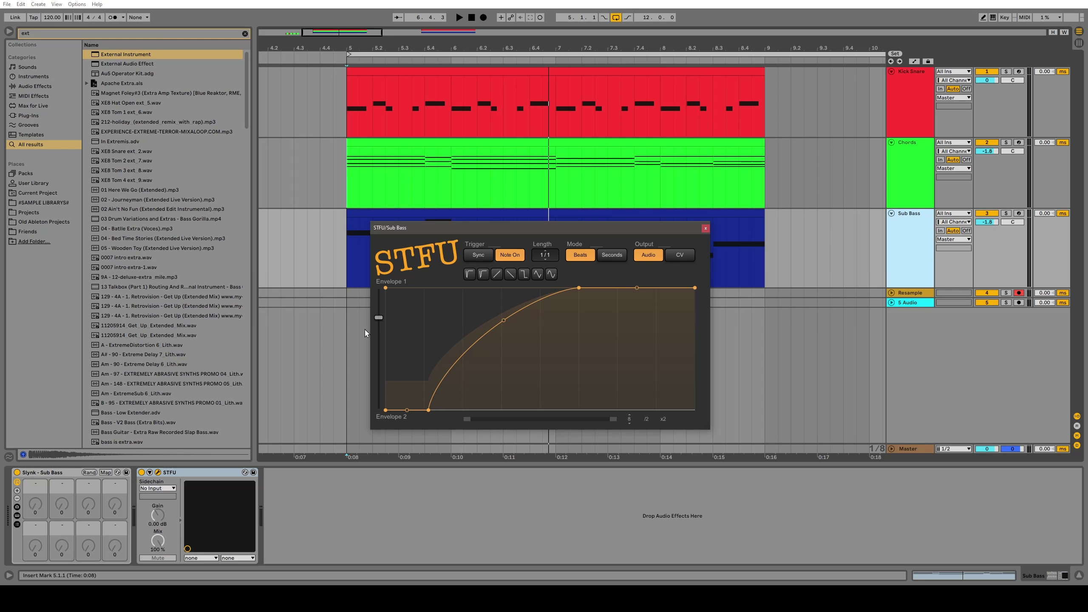
drag(378, 322, 386, 264)
click(884, 114)
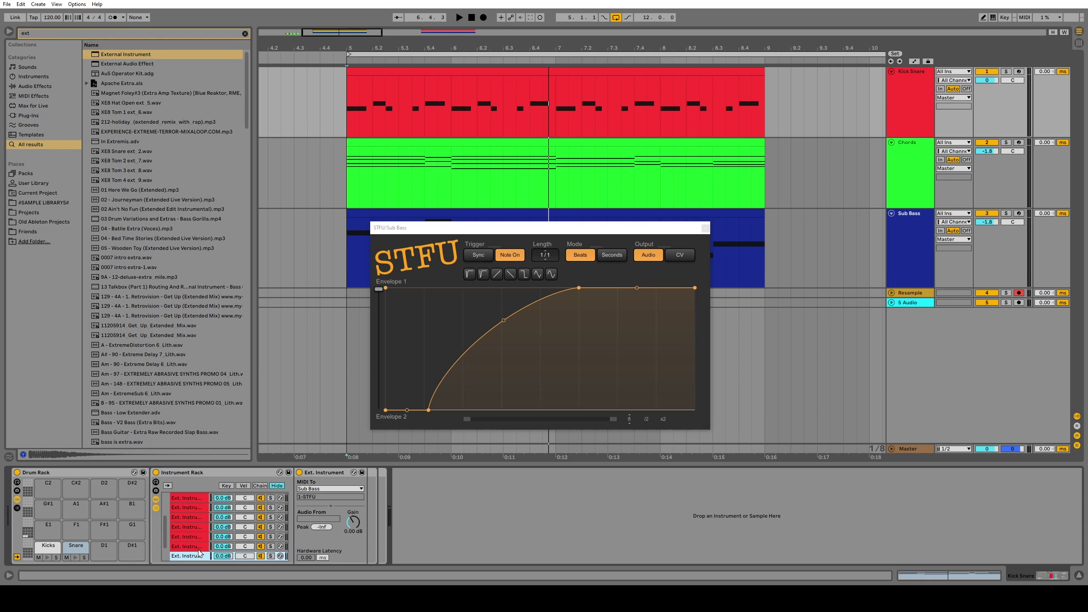
Step: Scroll the Kick Snare chain list and select the fourth External Instrument chain, keeping STFU visible
scroll(204, 517, up, 1)
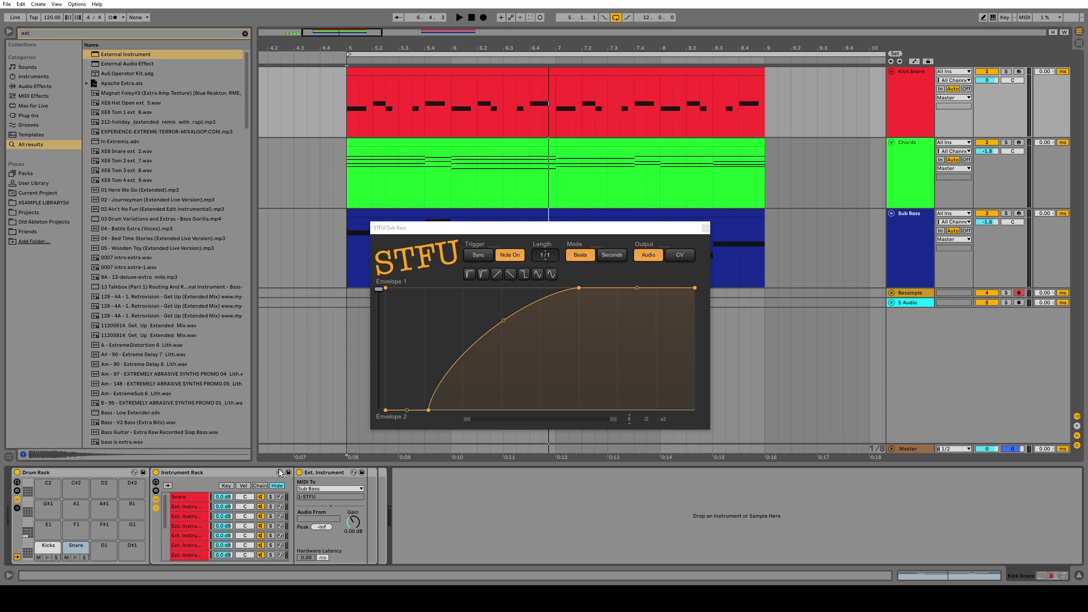
drag(479, 229, 538, 233)
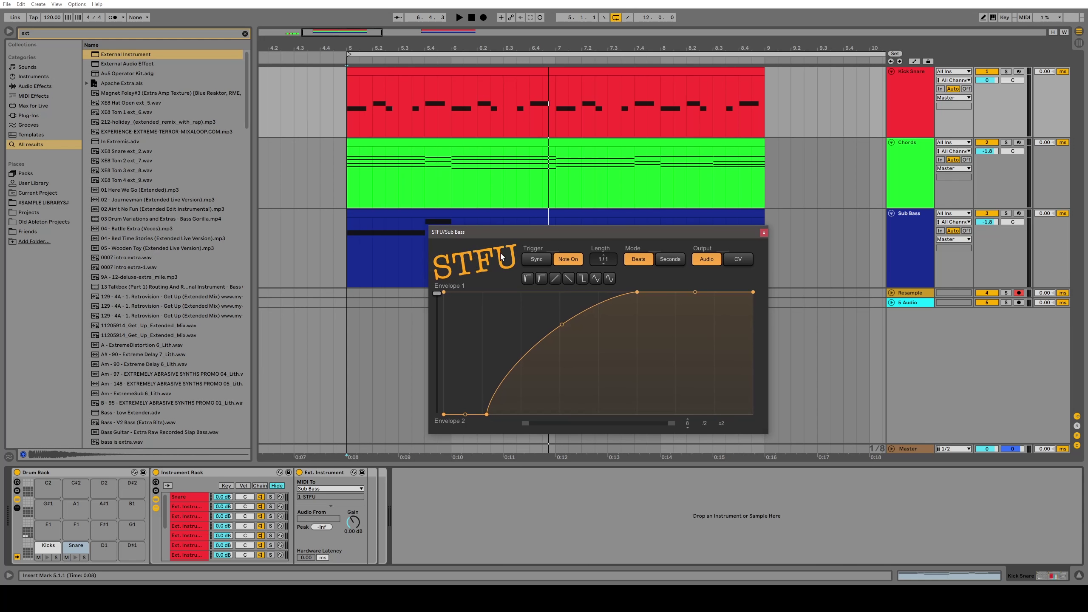
drag(488, 235, 466, 196)
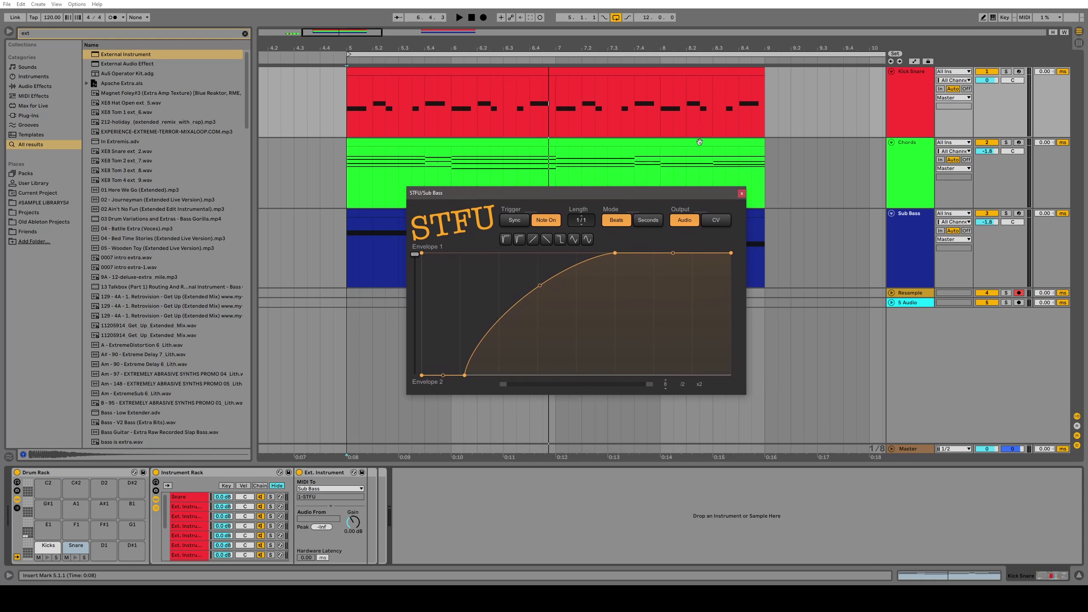
click(205, 526)
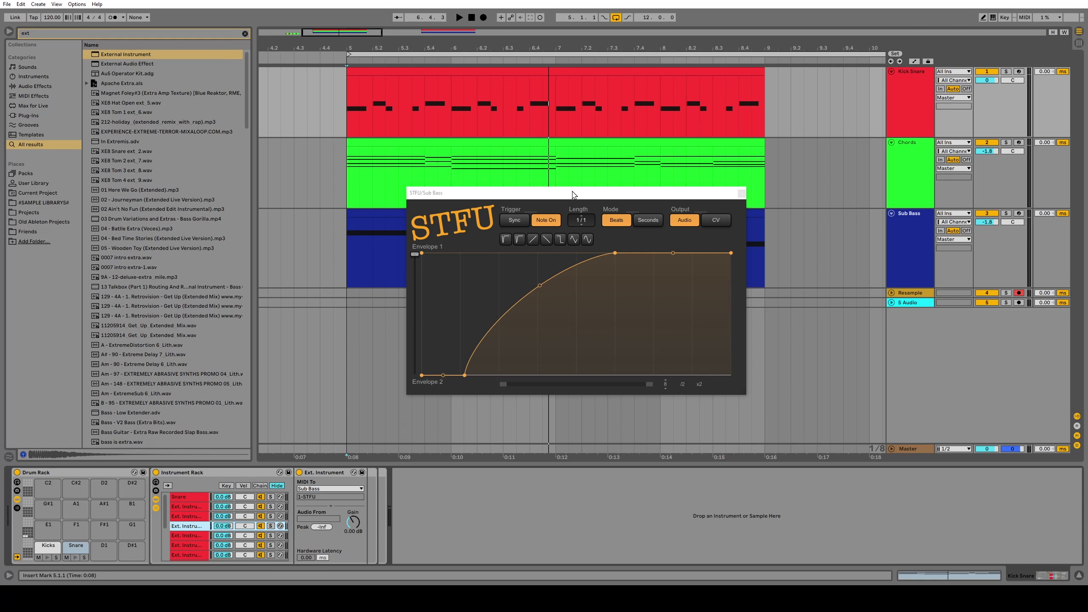
drag(574, 195, 555, 164)
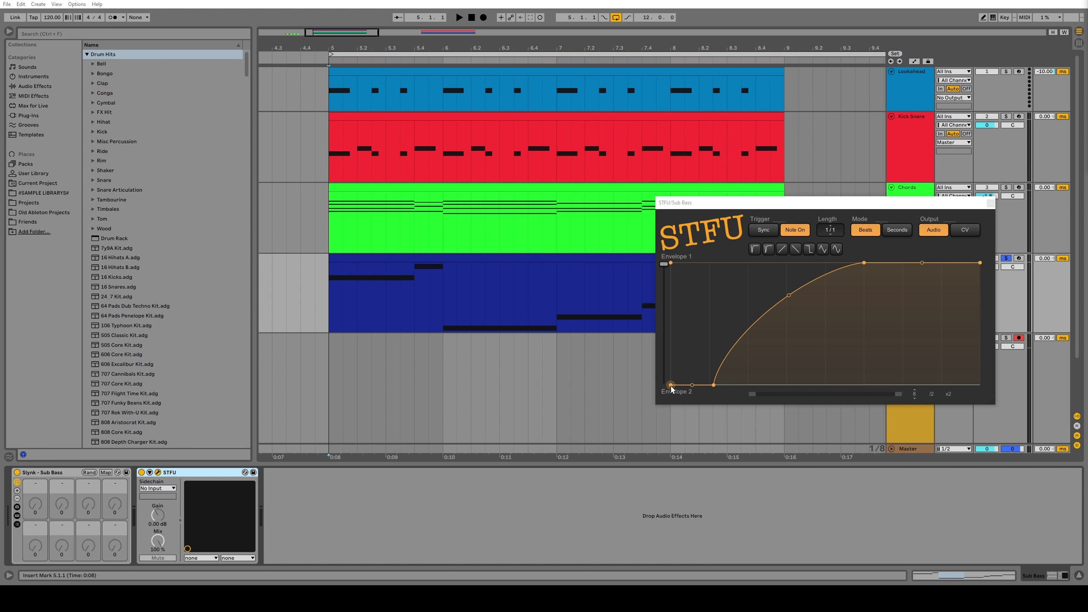
Step: Resample the ducked output into a Resample 40 take and select a range in it
click(333, 388)
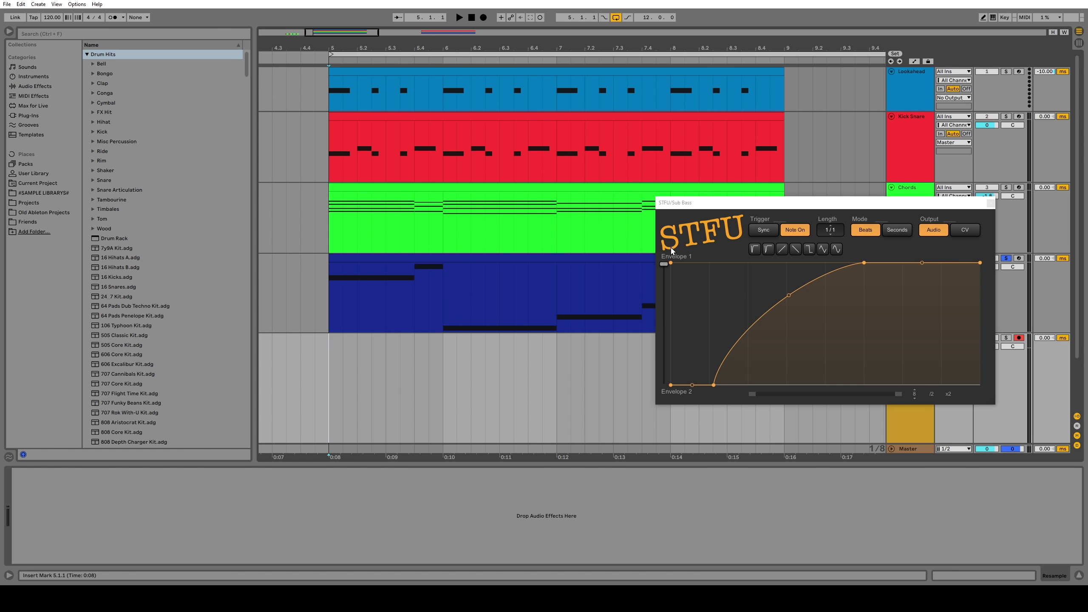
click(483, 17)
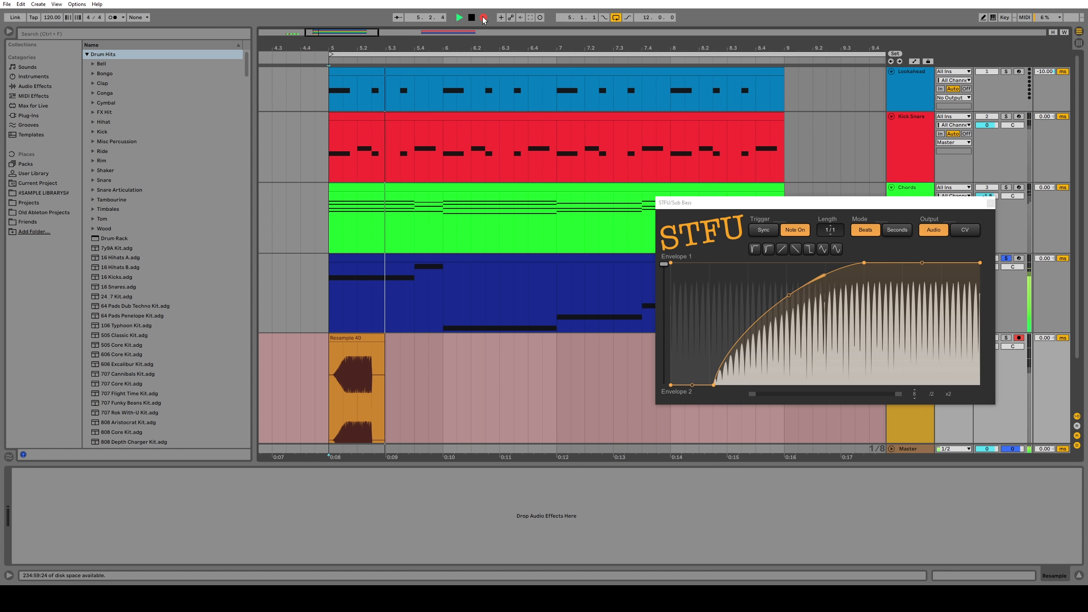
key(space)
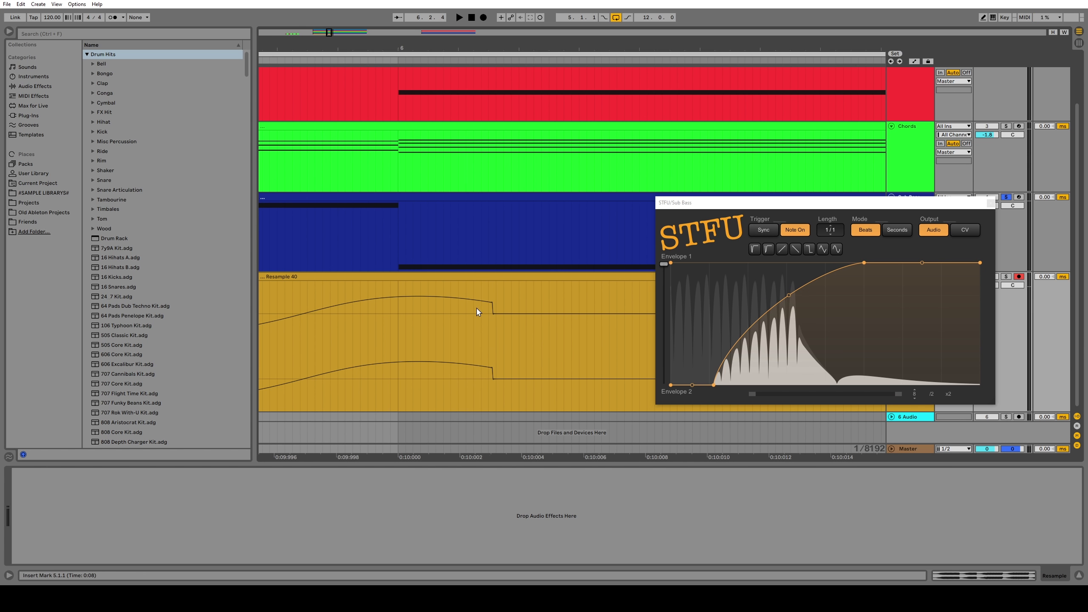
drag(473, 313, 518, 316)
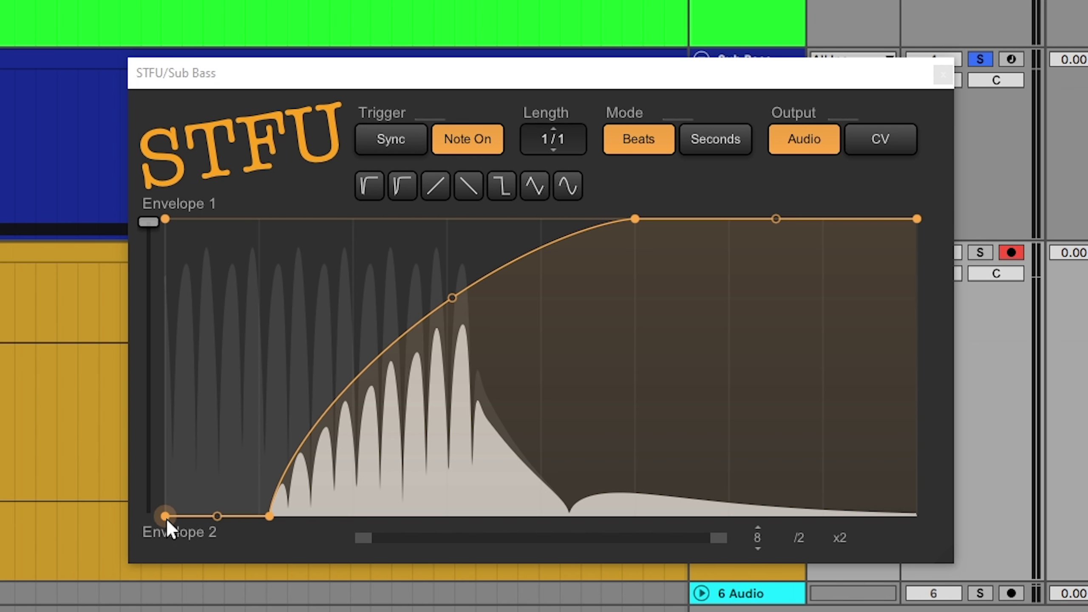
Step: Add a steep dip at the start of STFU's envelope and record a Resample 41 take
drag(166, 516, 187, 516)
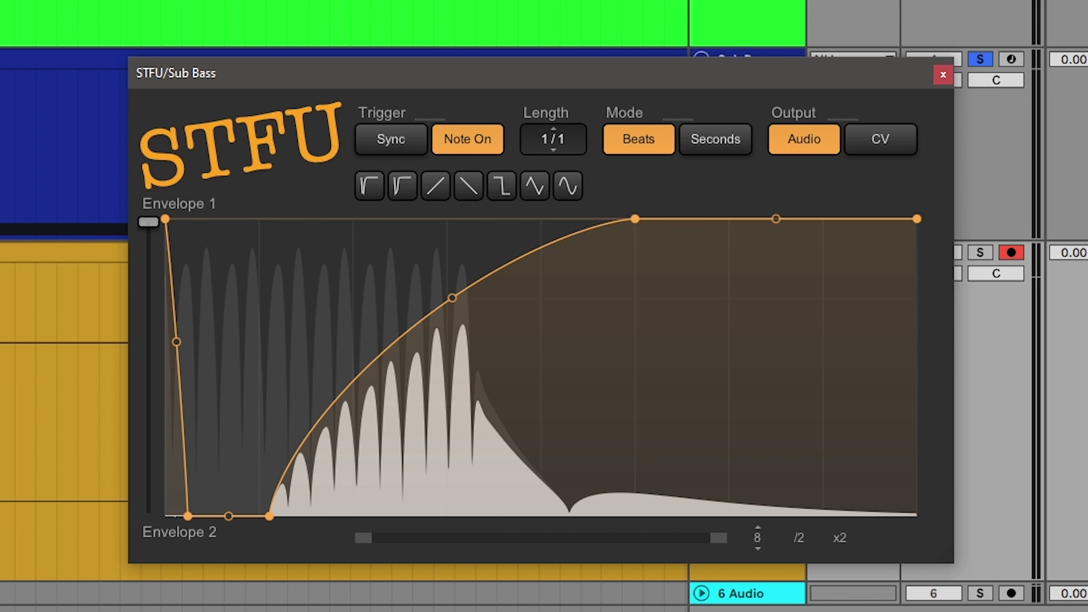
click(480, 29)
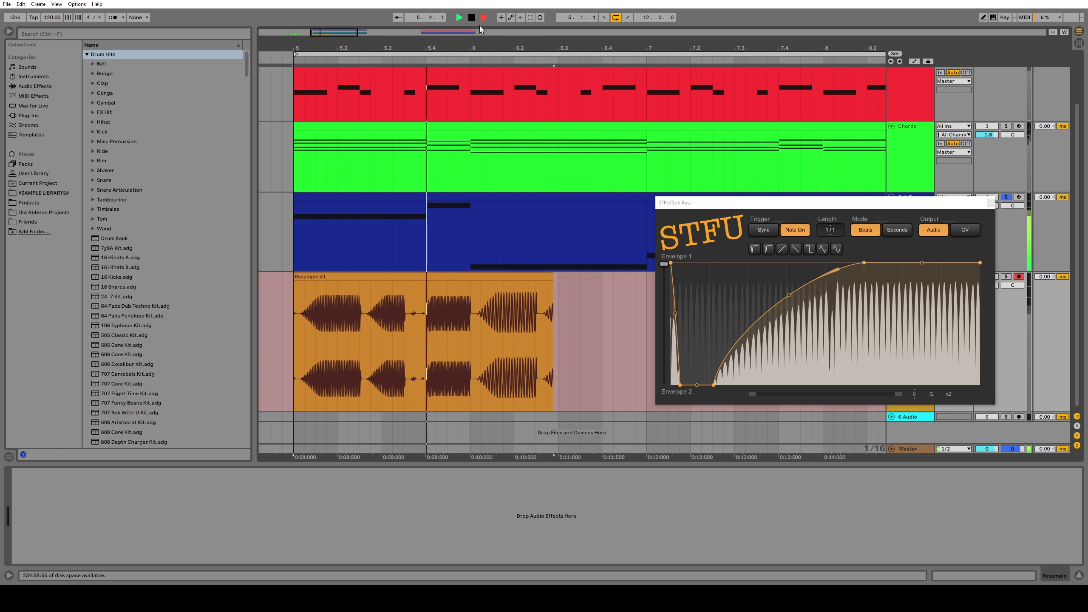
key(space)
Step: Zoom into the Resample 41 clip around bar 6 to inspect the ducking
click(405, 348)
scroll(405, 348, up, 5)
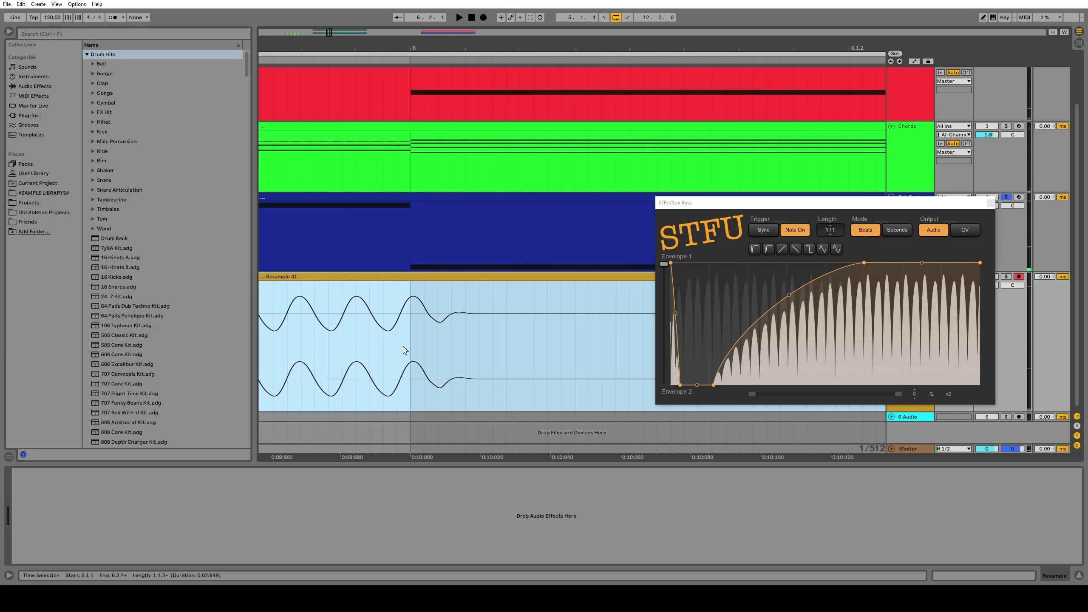
drag(410, 324, 479, 322)
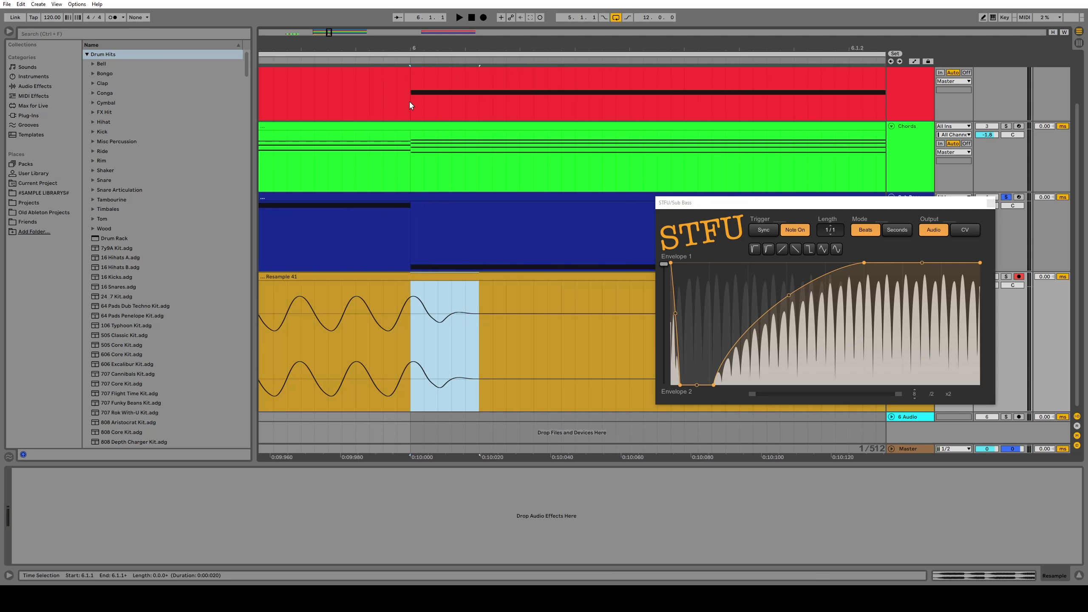
drag(490, 326, 425, 284)
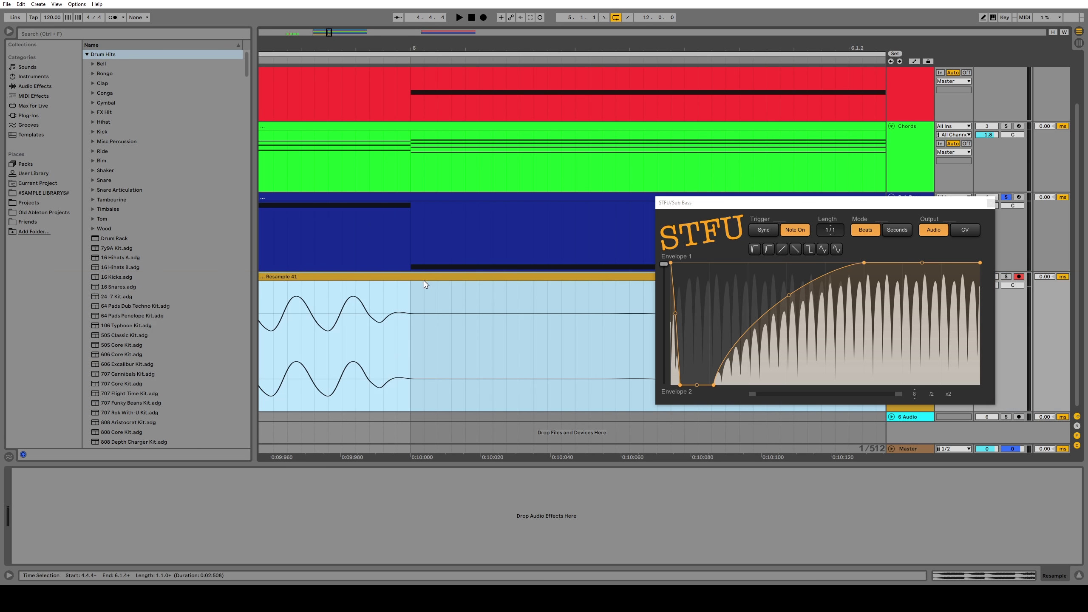
click(414, 332)
key(minus)
key(minus)
key(minus)
key(minus)
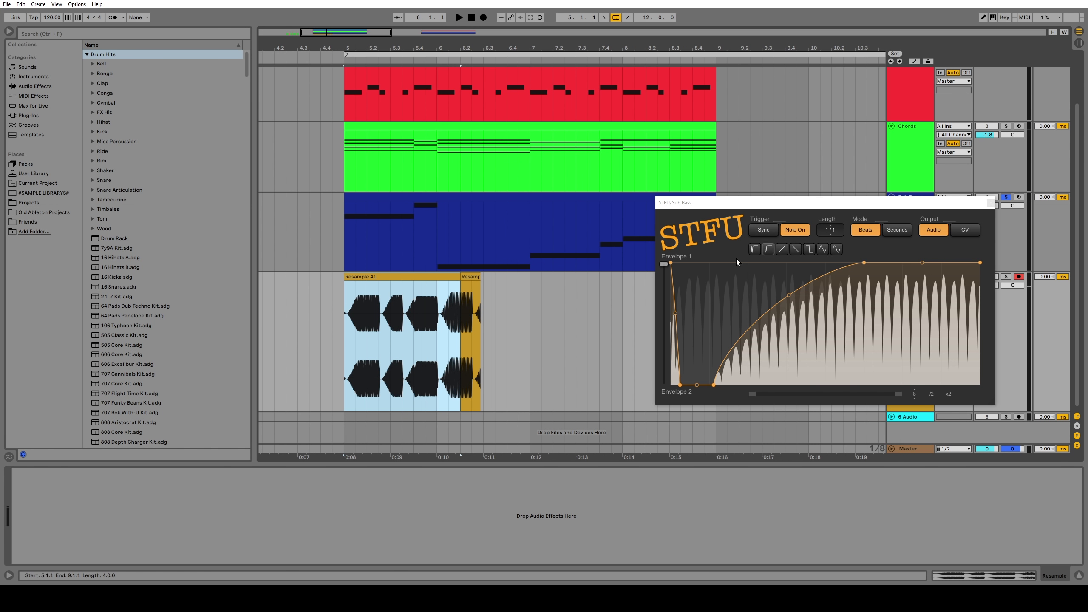
Step: Delete the resampled audio from 4.3.1 to 6.4.1 on the Resample track
drag(507, 326, 309, 306)
key(Delete)
scroll(549, 357, up, 3)
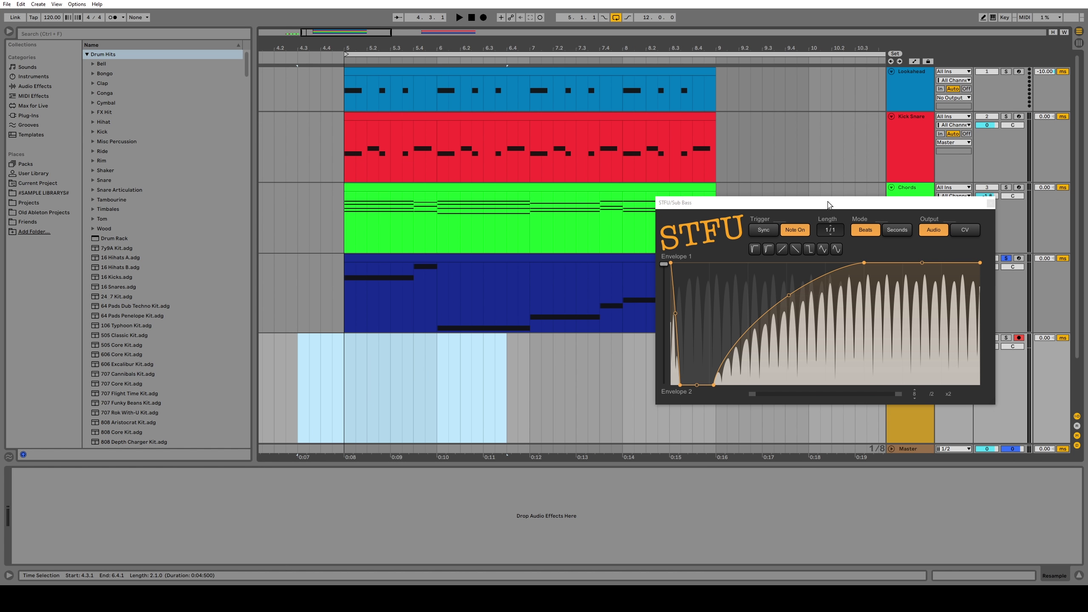
drag(826, 204, 650, 223)
Step: Check the Kick Snare chain feeding Sub Bass, then select the Lookahead clip
click(919, 140)
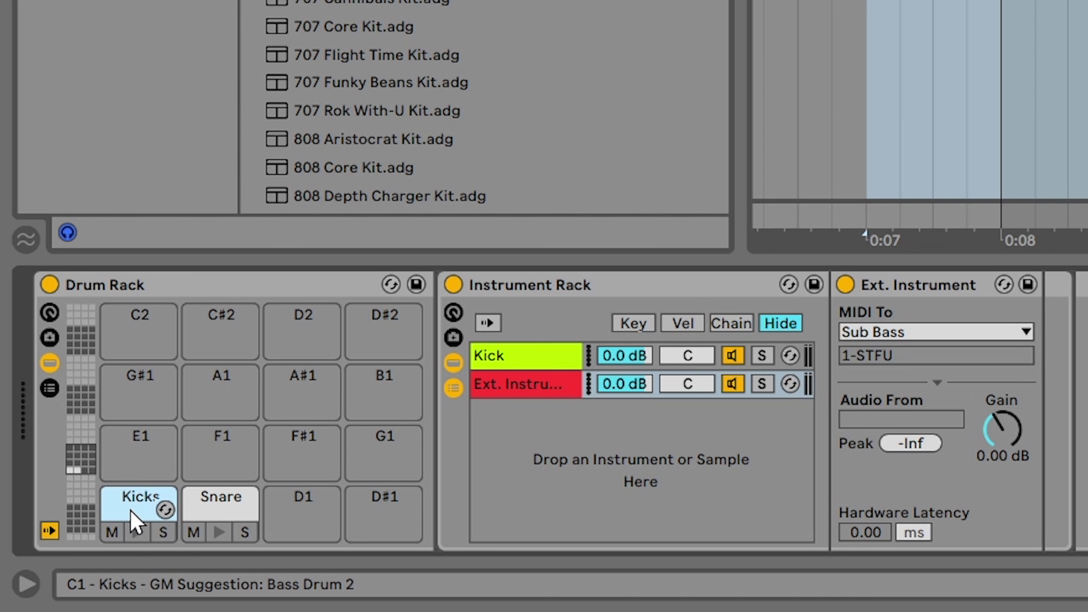
click(521, 397)
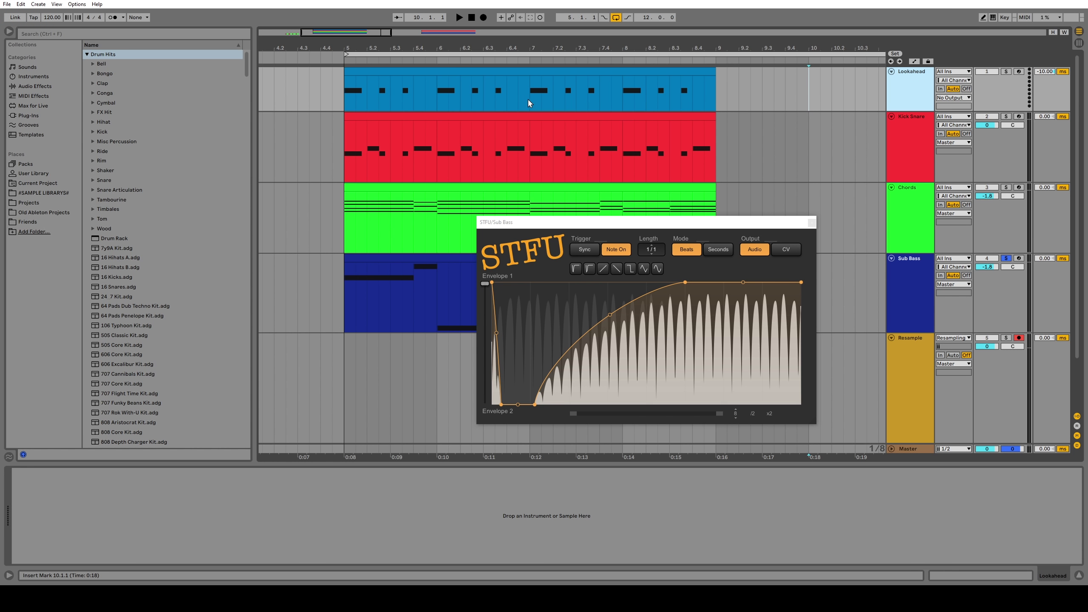
click(475, 83)
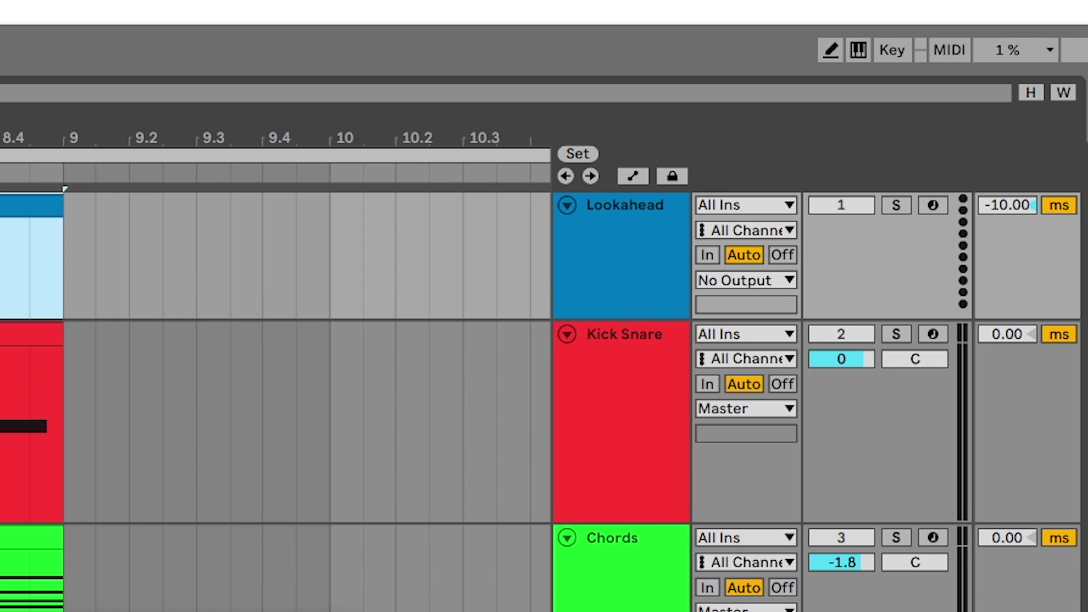
Step: Route the Lookahead track's output to Sub Bass input 1-STFU and start recording a resample
click(738, 283)
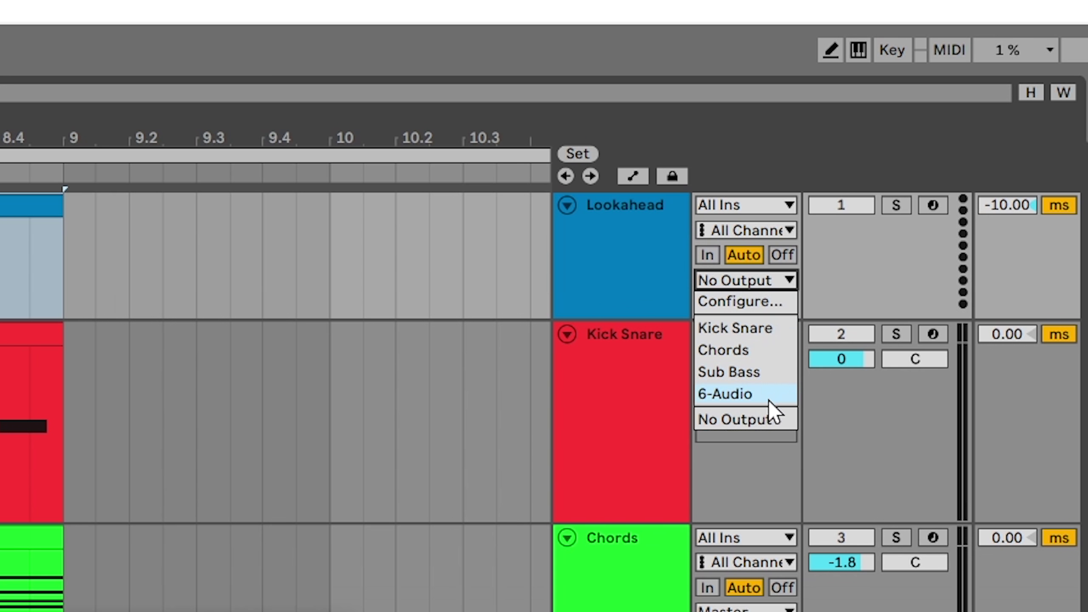
click(767, 372)
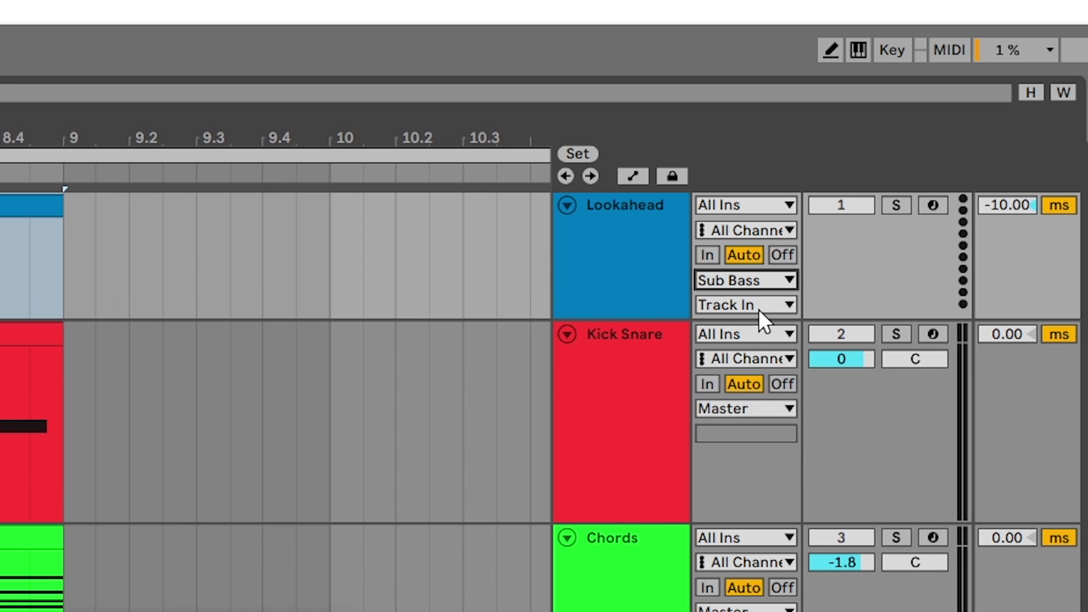
click(759, 307)
click(767, 398)
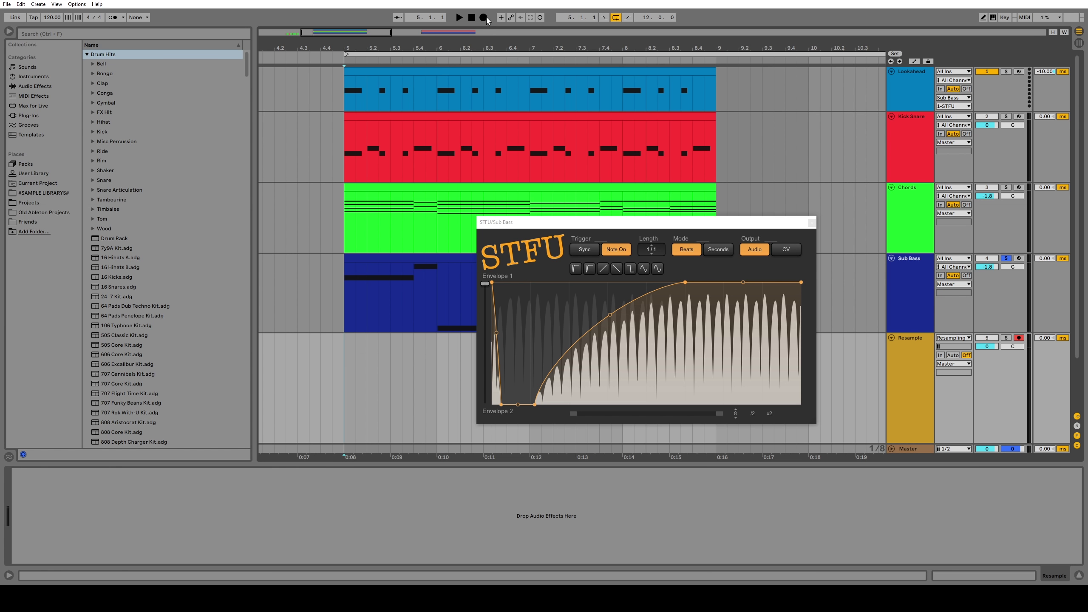
click(485, 18)
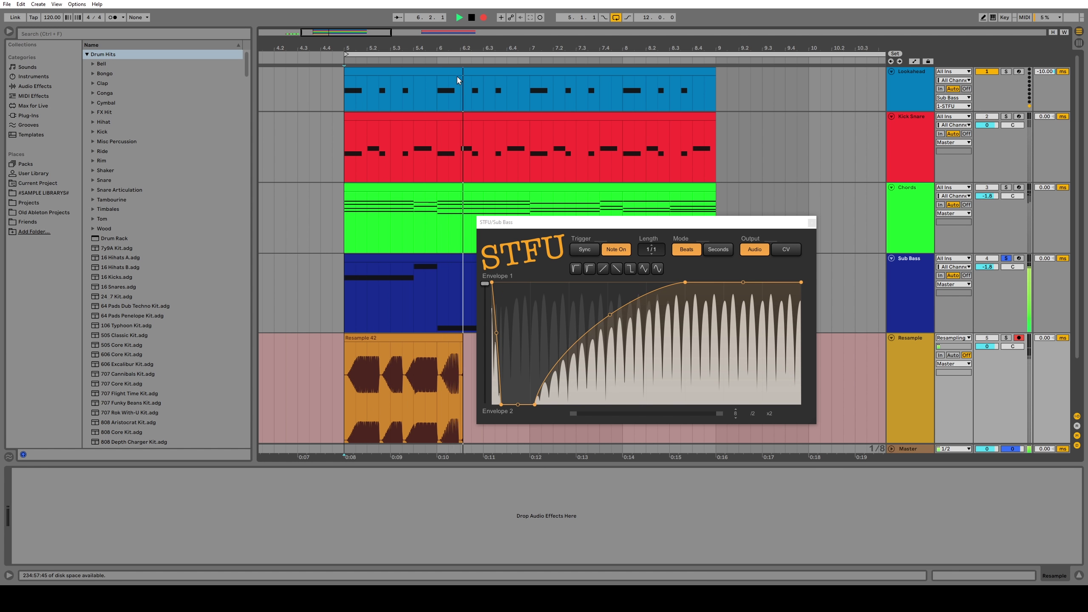
Step: Stop the Resample 42 recording and zoom into its waveform around bar 6
key(space)
key(plus)
key(plus)
key(plus)
drag(579, 222, 700, 182)
key(plus)
key(plus)
key(plus)
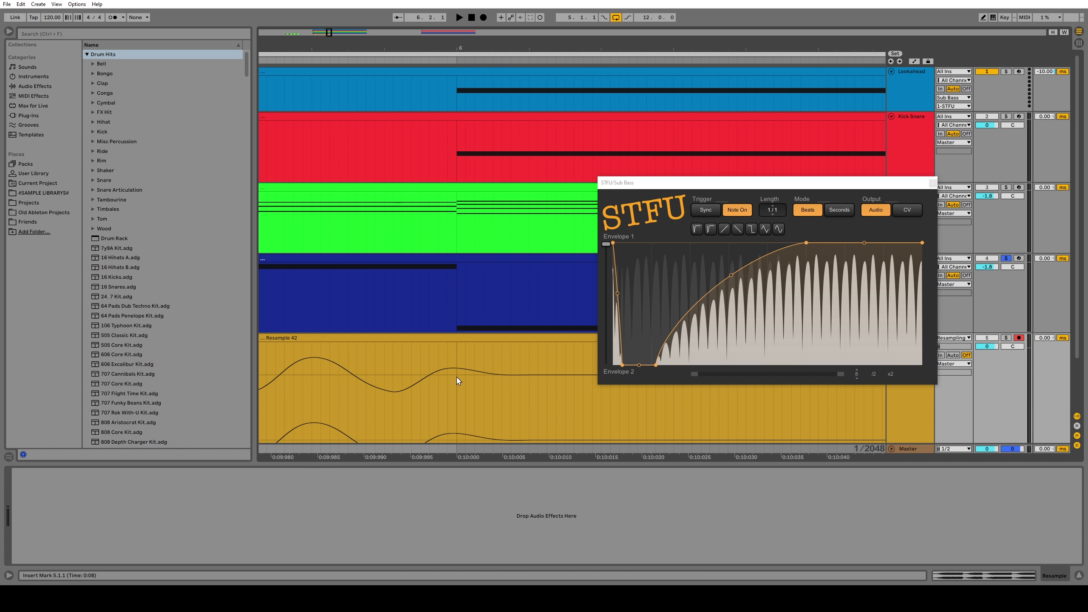
drag(457, 377, 538, 376)
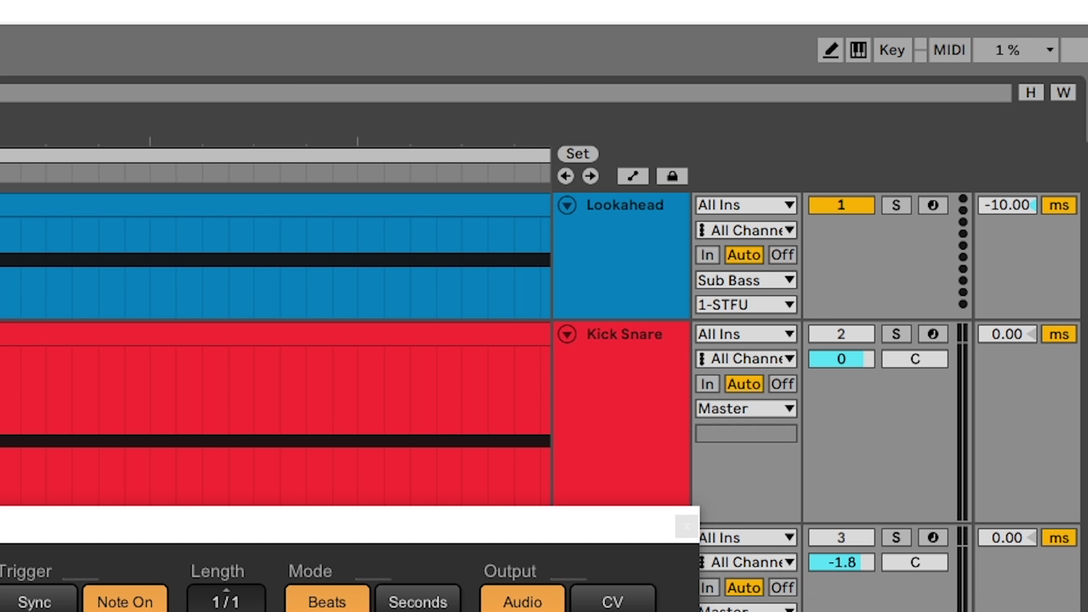
Step: Set the Lookahead track delay to -16 ms and record a fresh Resample 43 take
drag(1046, 73, 1045, 83)
drag(1006, 205, 1007, 193)
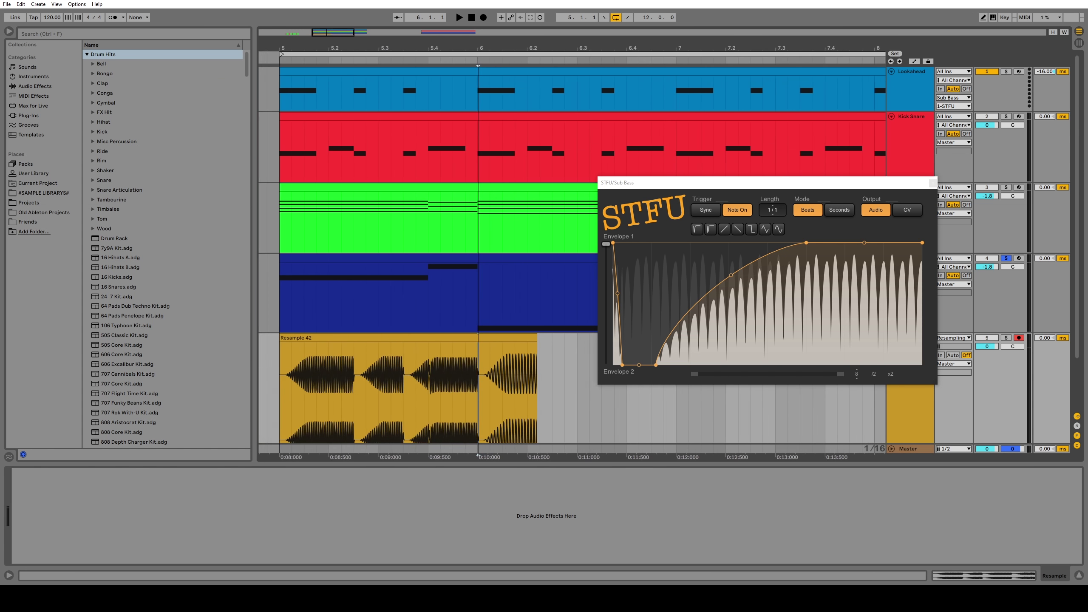
key(minus)
key(F9)
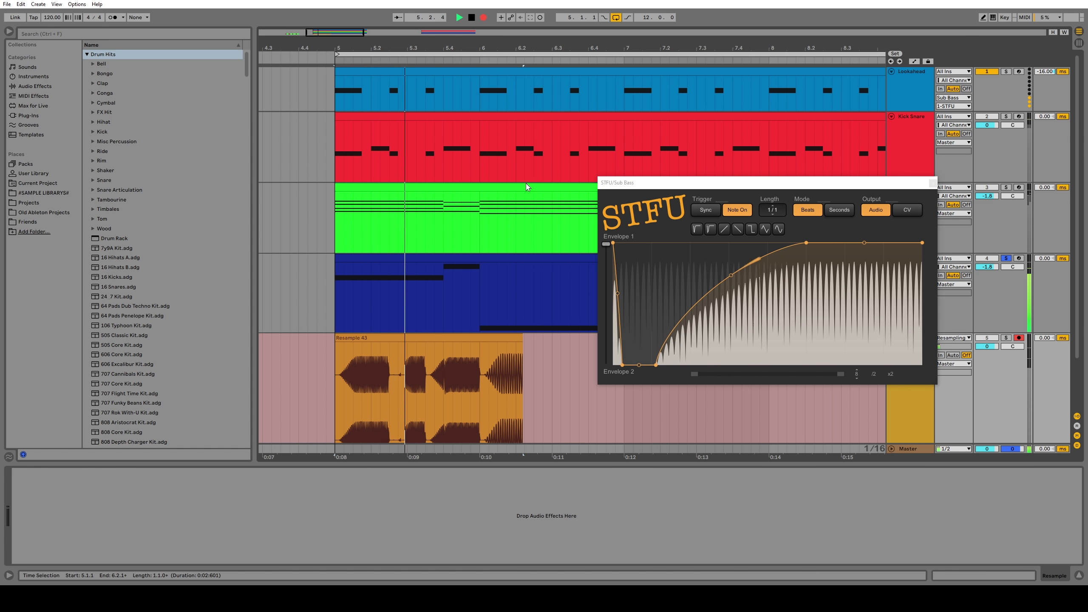
key(space)
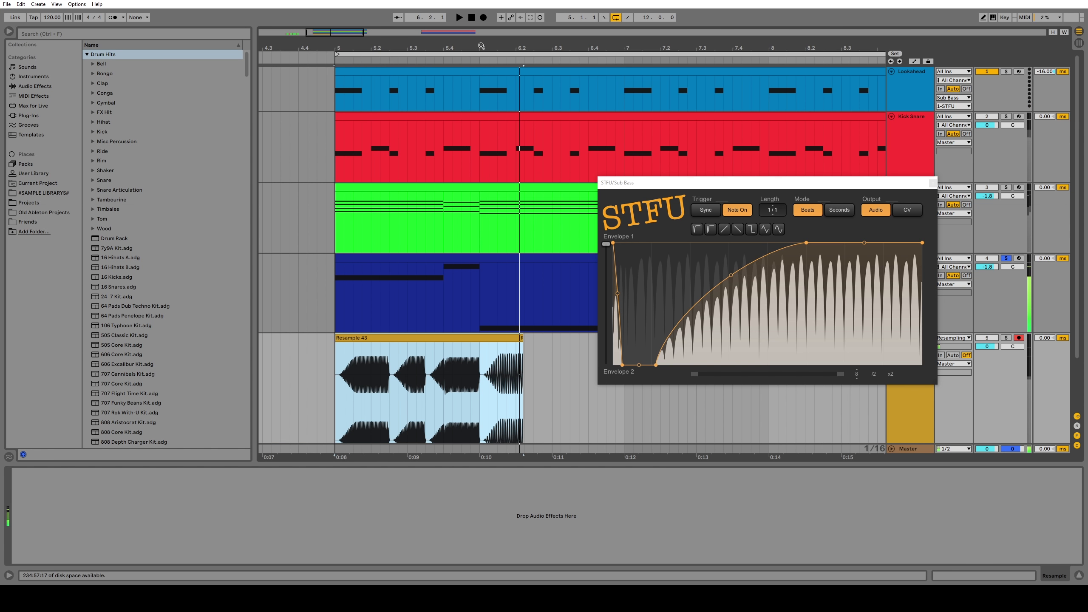
key(plus)
key(plus)
key(plus)
key(plus)
key(plus)
Step: Inspect the stretch before bar 6's downbeat and move the STFU window aside
drag(520, 376, 443, 379)
mouse_move(392, 45)
mouse_down()
mouse_move(392, 34)
mouse_move(388, 60)
mouse_up()
drag(873, 183, 762, 213)
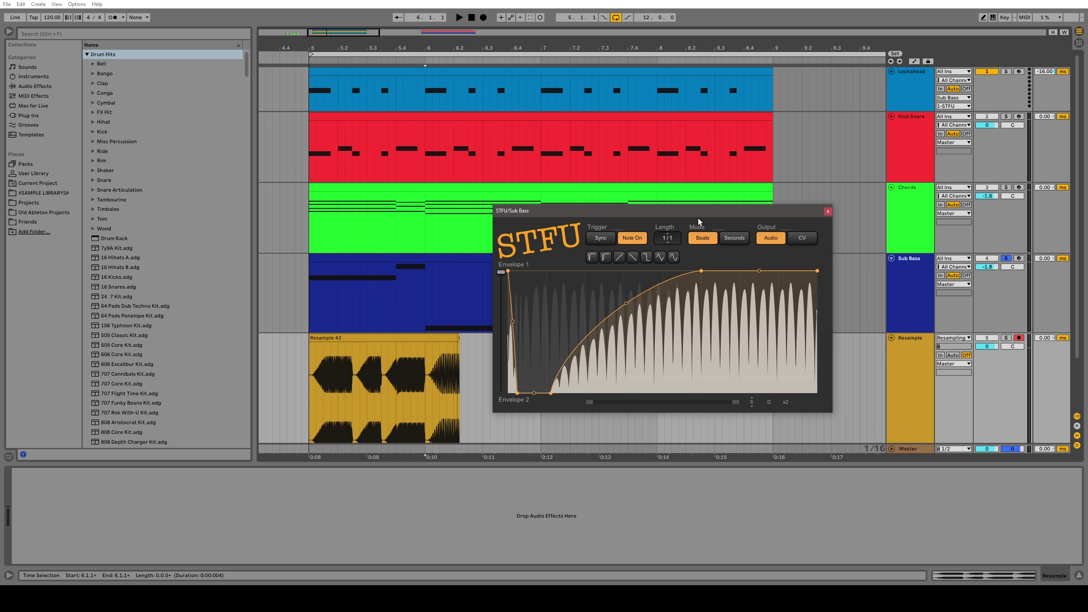
Step: Duplicate the Lookahead track and copy the Kick Snare clip into the new lane
click(827, 210)
click(913, 92)
key(ctrl+d)
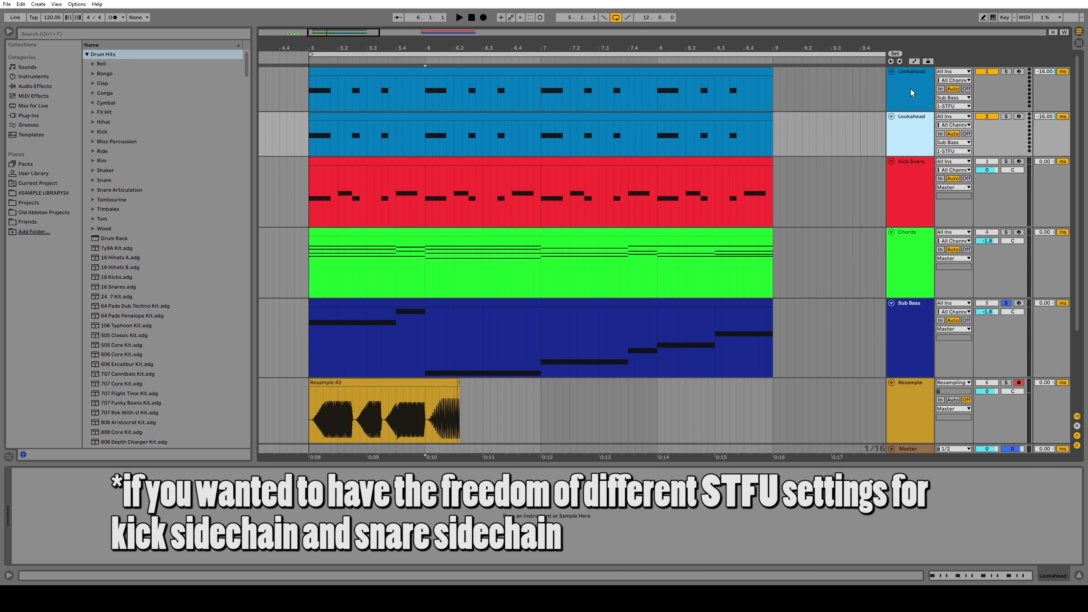
drag(640, 159, 593, 120)
key(ctrl+alt+l)
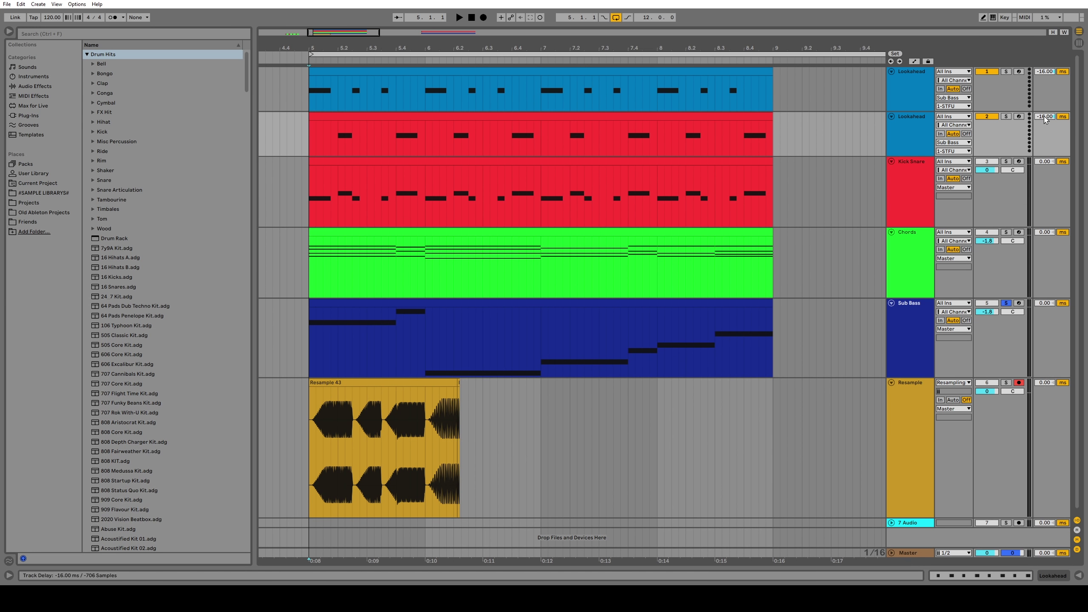
Step: Record a resample take from bar 5 and review it around bar 6
click(912, 129)
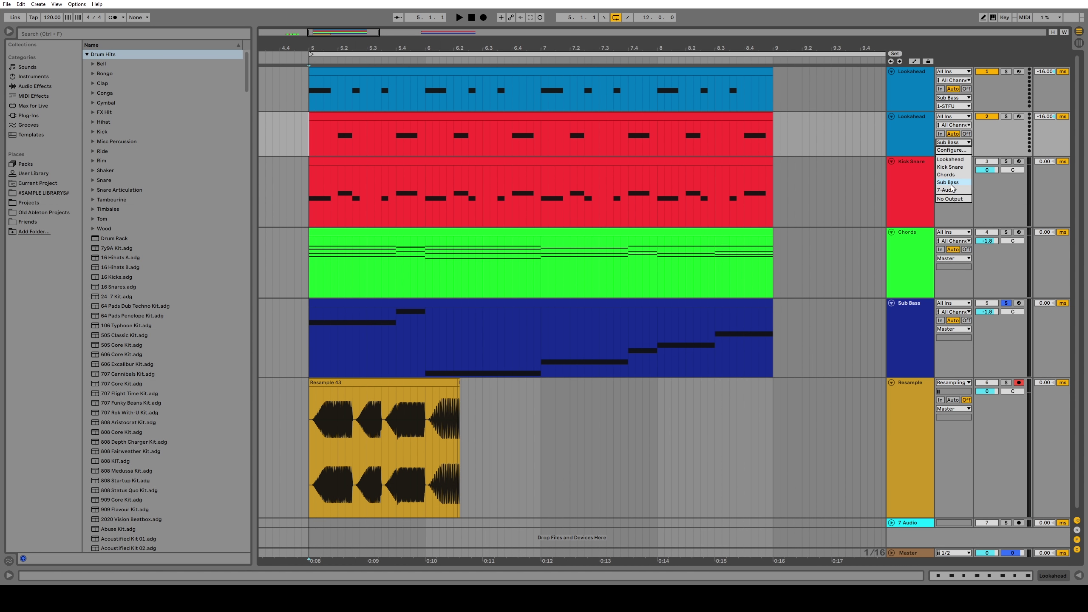
click(322, 463)
key(plus)
key(plus)
key(plus)
key(plus)
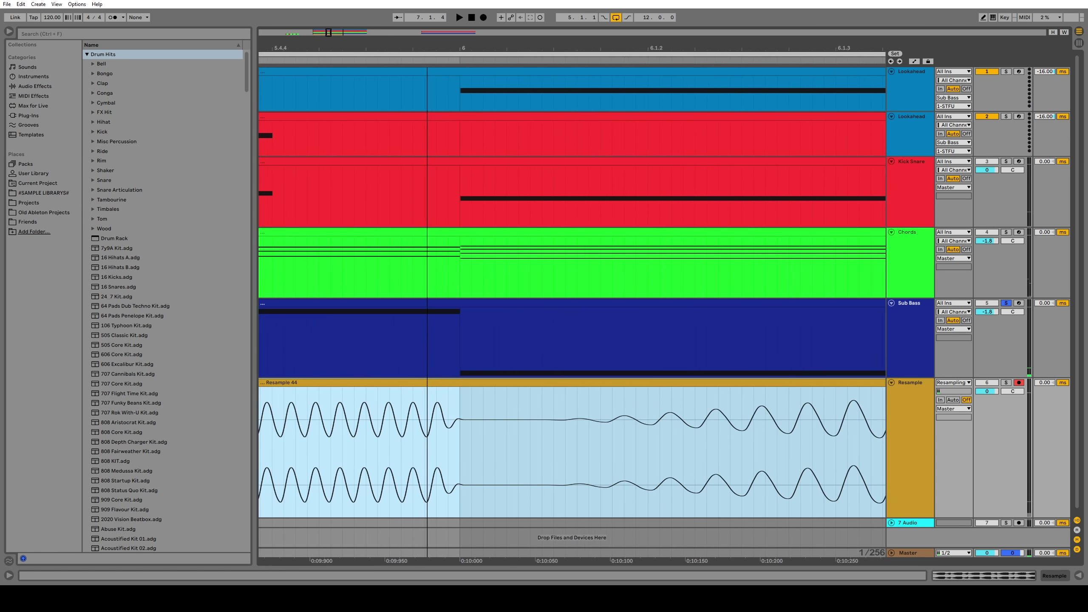
key(space)
key(minus)
key(minus)
key(minus)
key(minus)
Step: Duplicate both Lookahead tracks and group all four into one group track
click(910, 267)
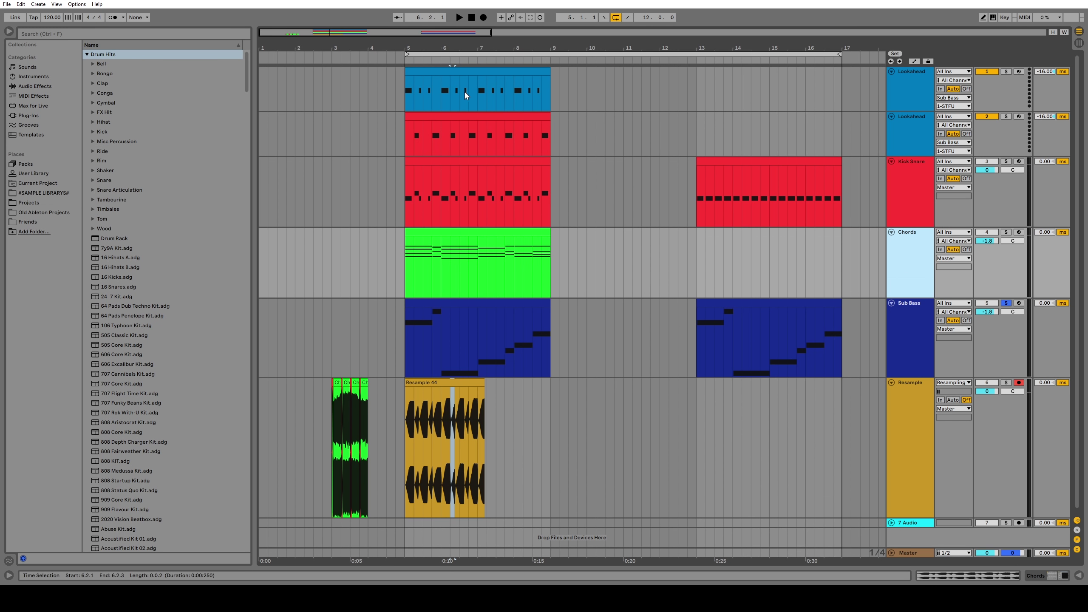
click(908, 129)
shift+click(906, 92)
key(ctrl+d)
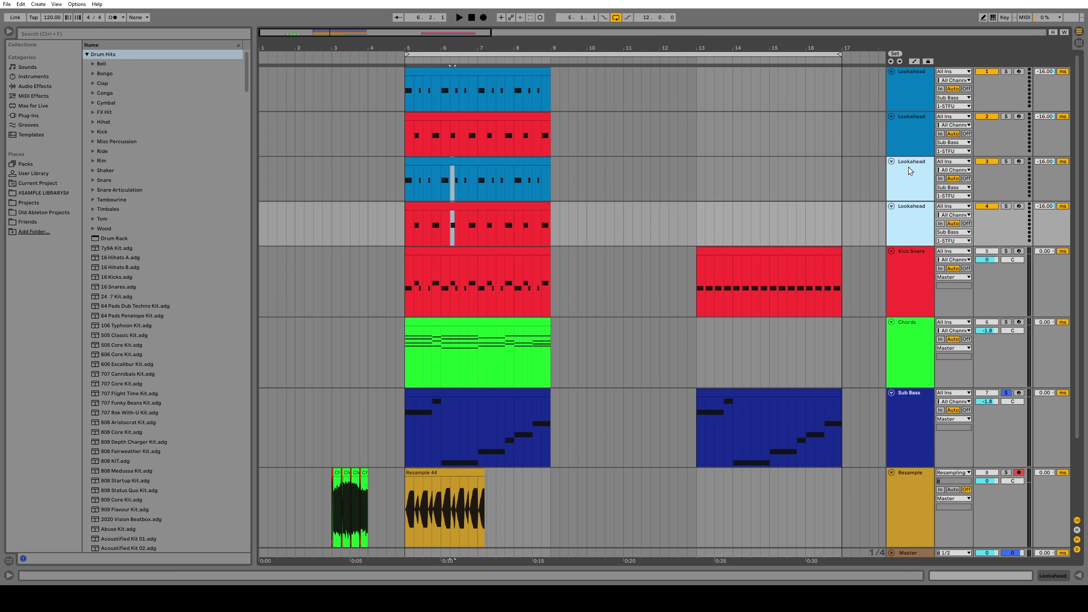
click(910, 171)
shift+click(899, 96)
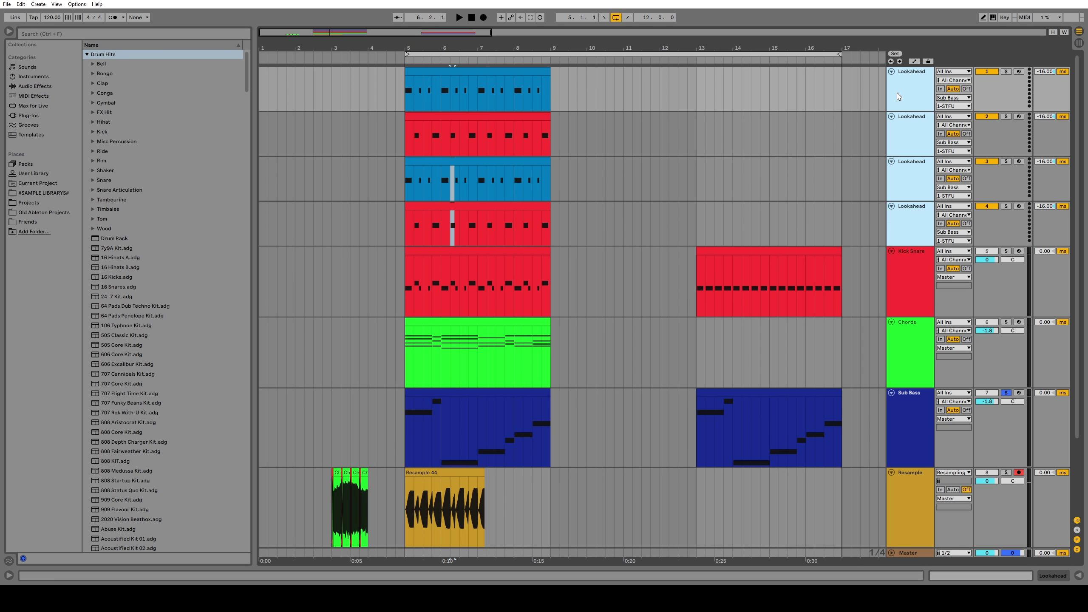
key(ctrl+g)
click(887, 72)
click(888, 73)
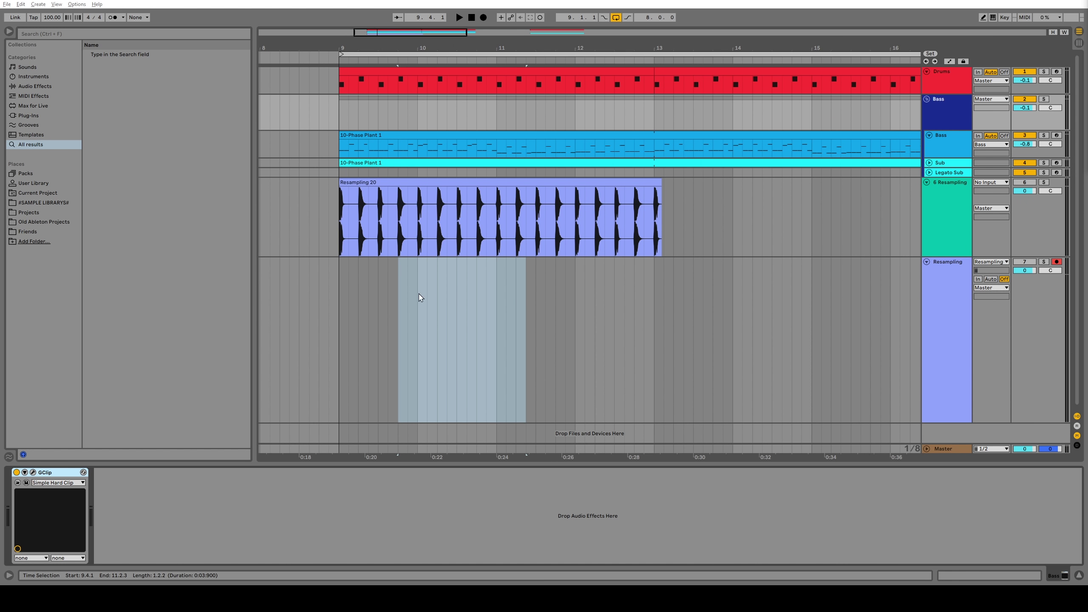
Step: Show the Bass track's devices and select Duck_Buddy
click(345, 310)
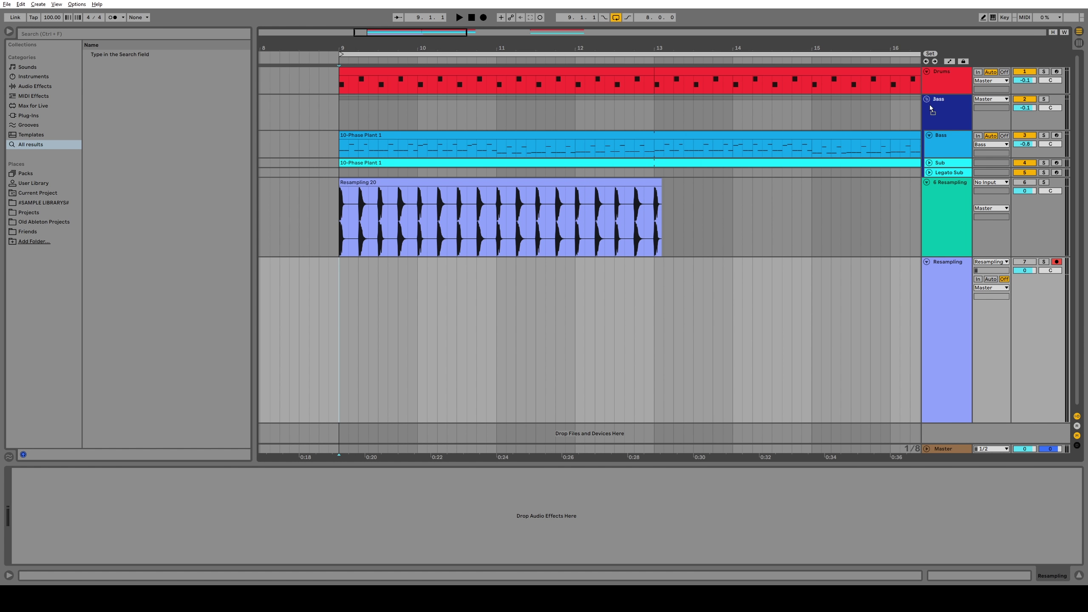
click(944, 117)
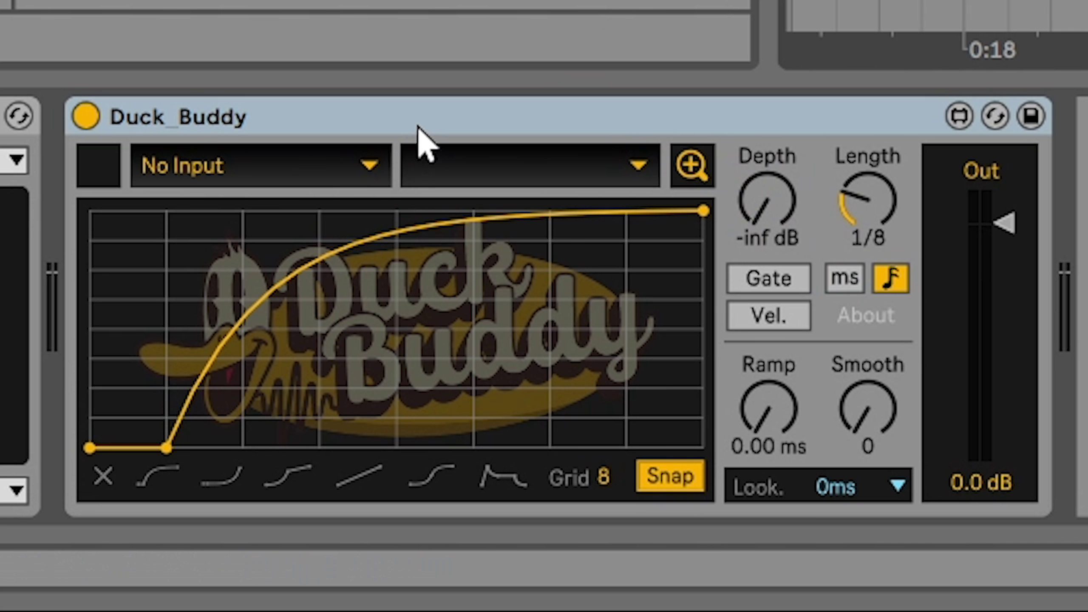
click(419, 123)
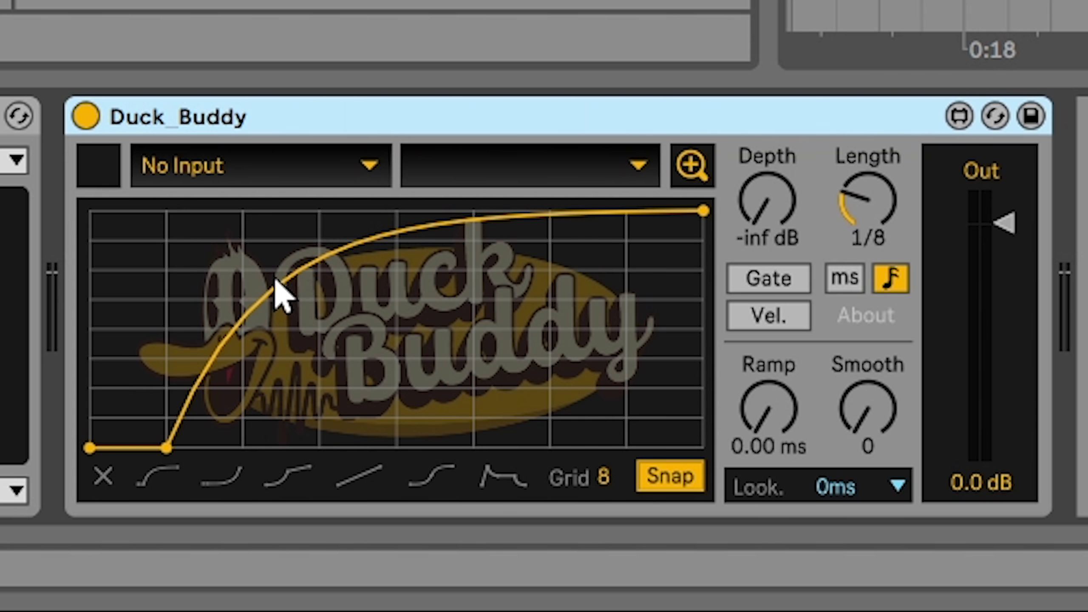
Step: Add and remove a curve breakpoint, then bend the ducking curve into a steep convex arc
click(319, 300)
drag(338, 310, 403, 340)
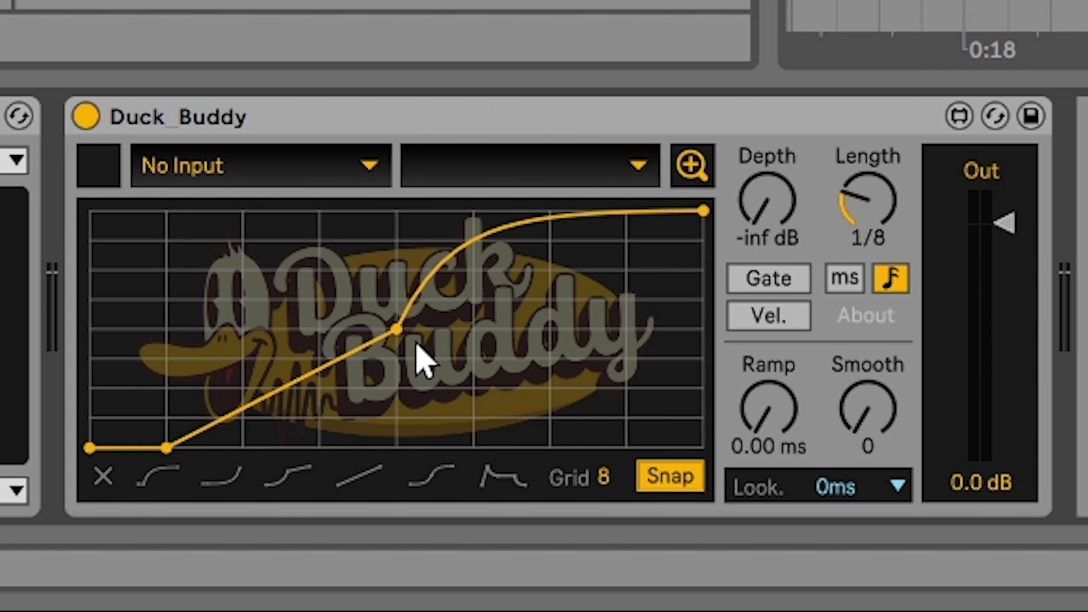
double_click(396, 332)
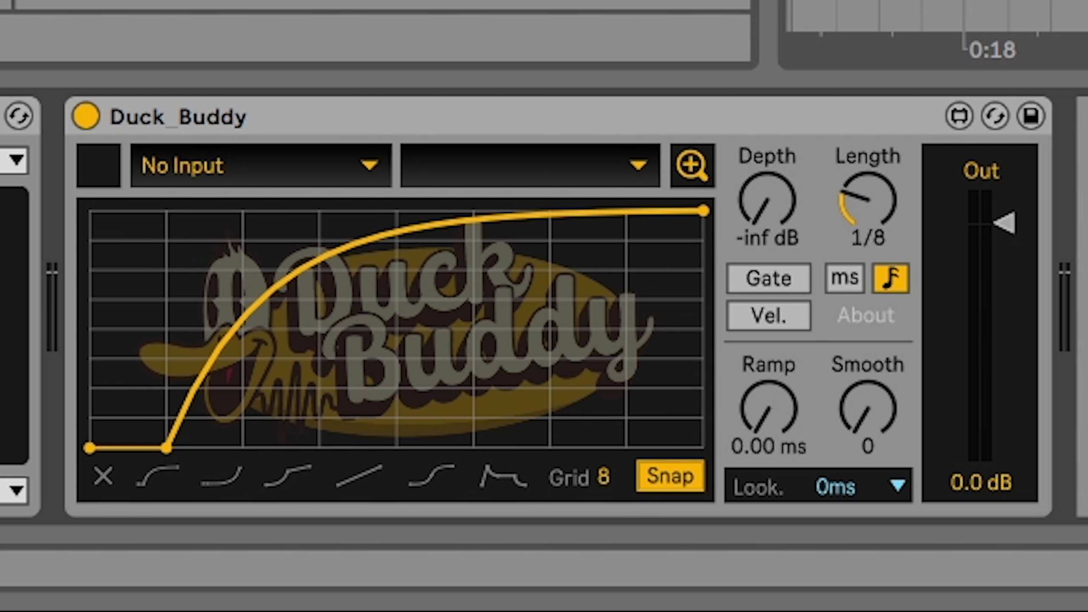
drag(319, 260, 319, 300)
drag(319, 343, 319, 266)
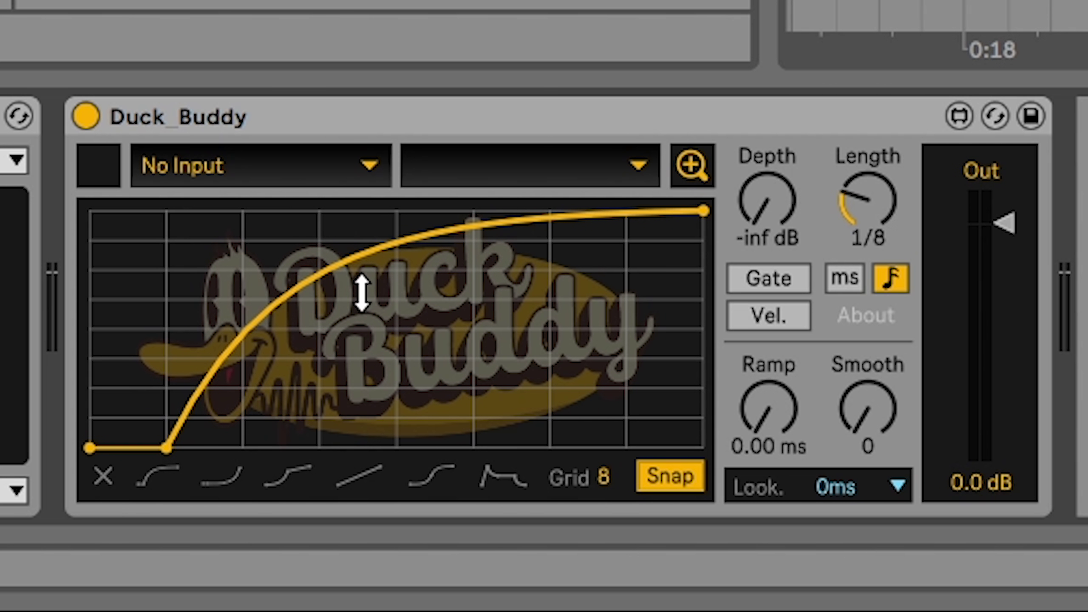
Step: Key Duck_Buddy from Drums, audition the Kick and Snare pads, and open the tap-point list
click(335, 177)
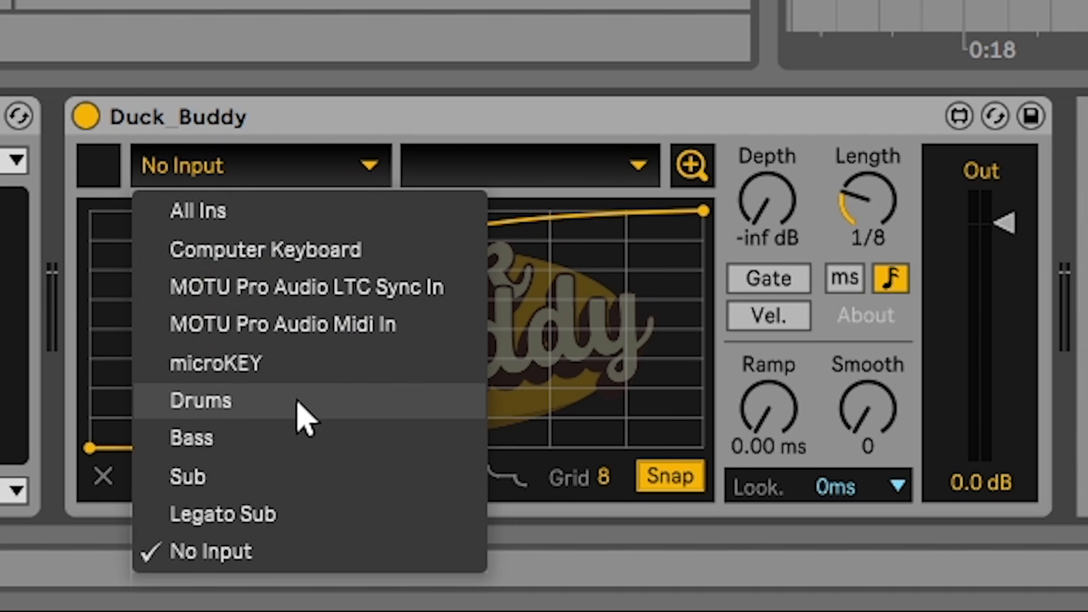
click(274, 403)
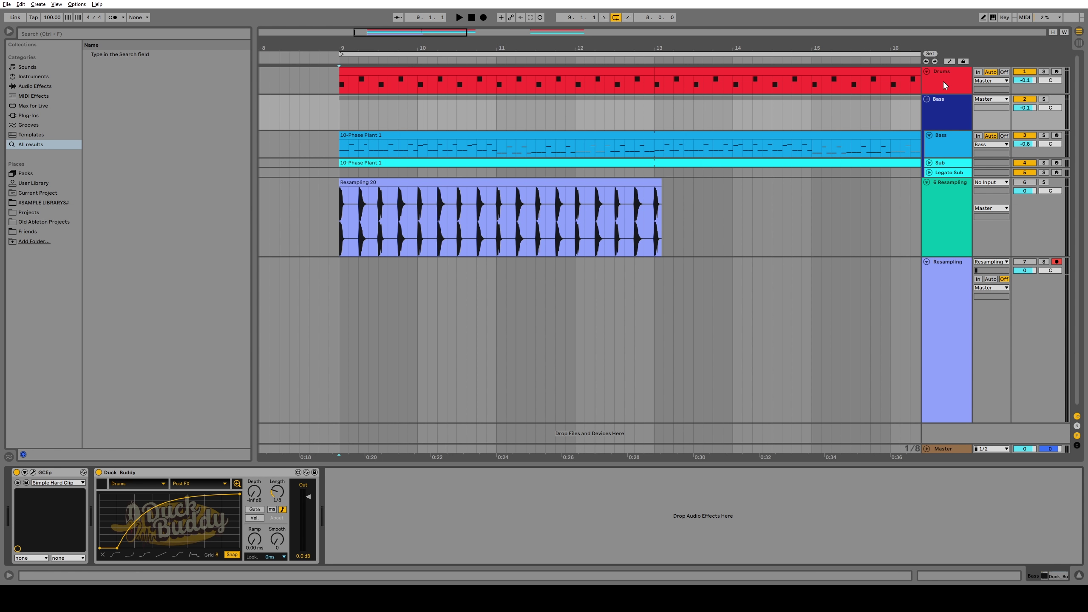
click(944, 86)
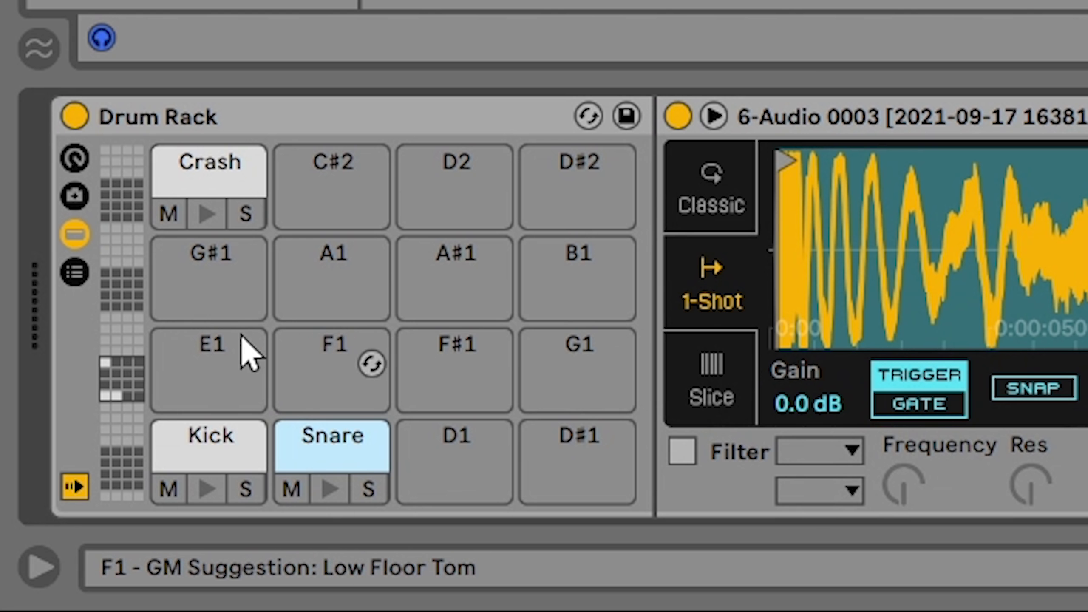
click(208, 490)
click(330, 489)
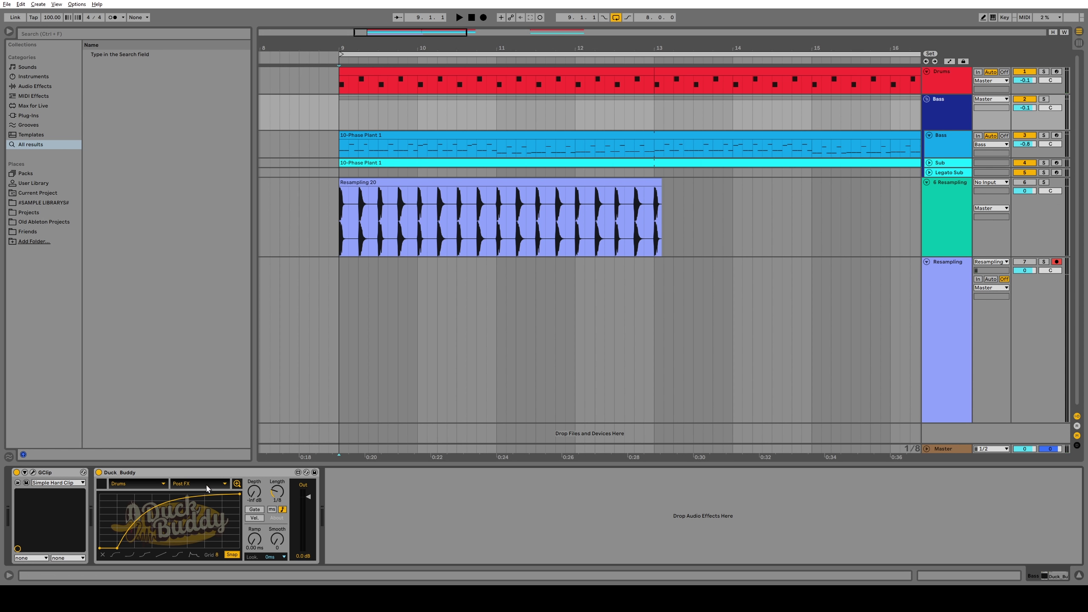
click(207, 489)
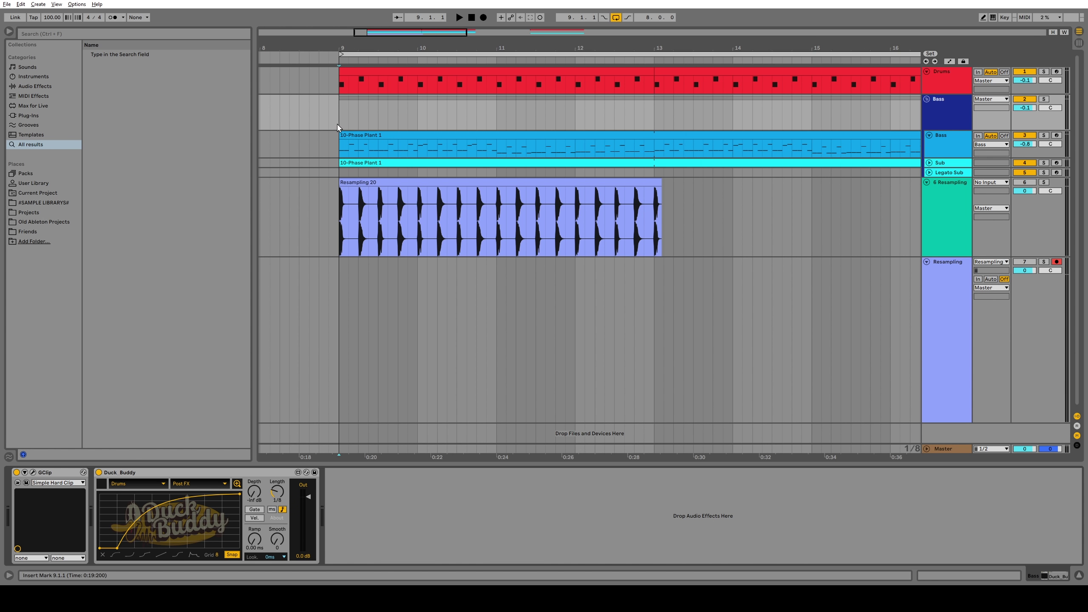
Step: Audition with the Drums track muted, then record a Resampling 24 take from bar 9
key(space)
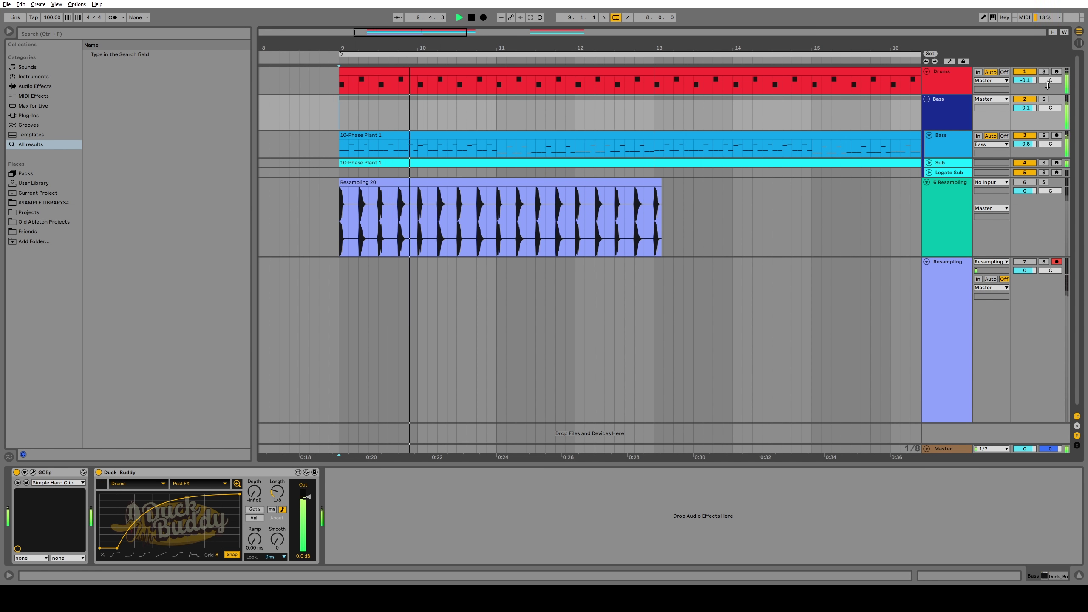
click(1029, 74)
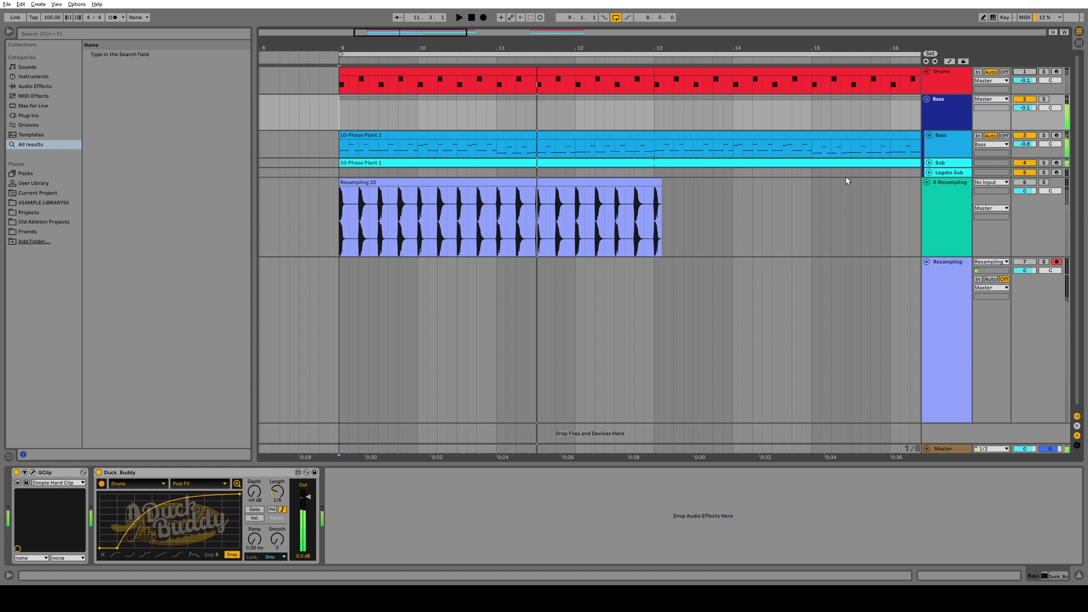
click(341, 327)
key(space)
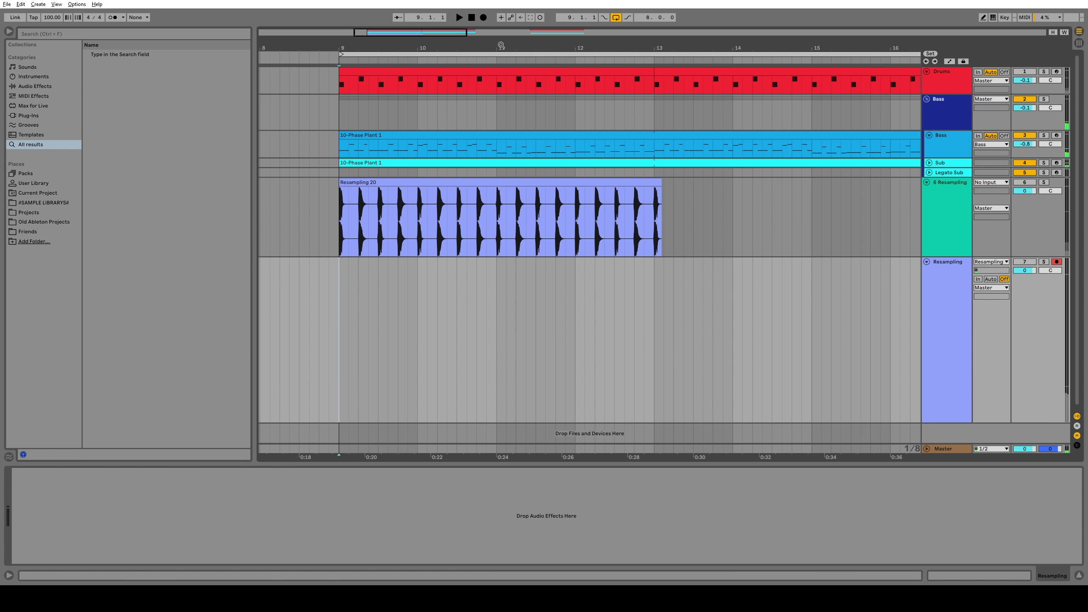
click(483, 17)
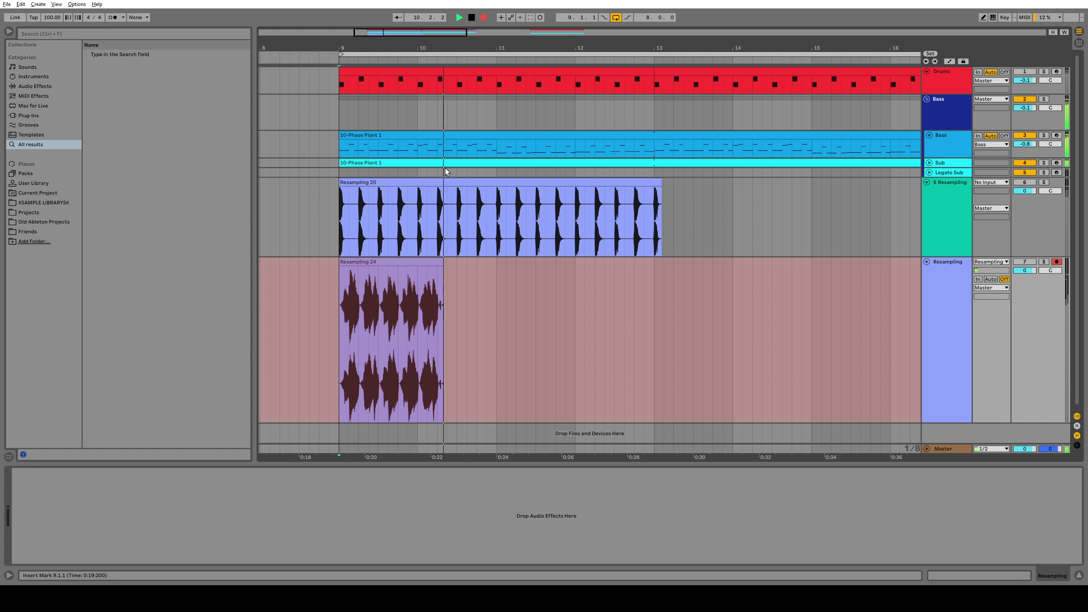
key(space)
Step: Zoom into bar 10 and select Resampling 20's drum transient and Resampling 24's silent stretch
drag(422, 51, 662, 228)
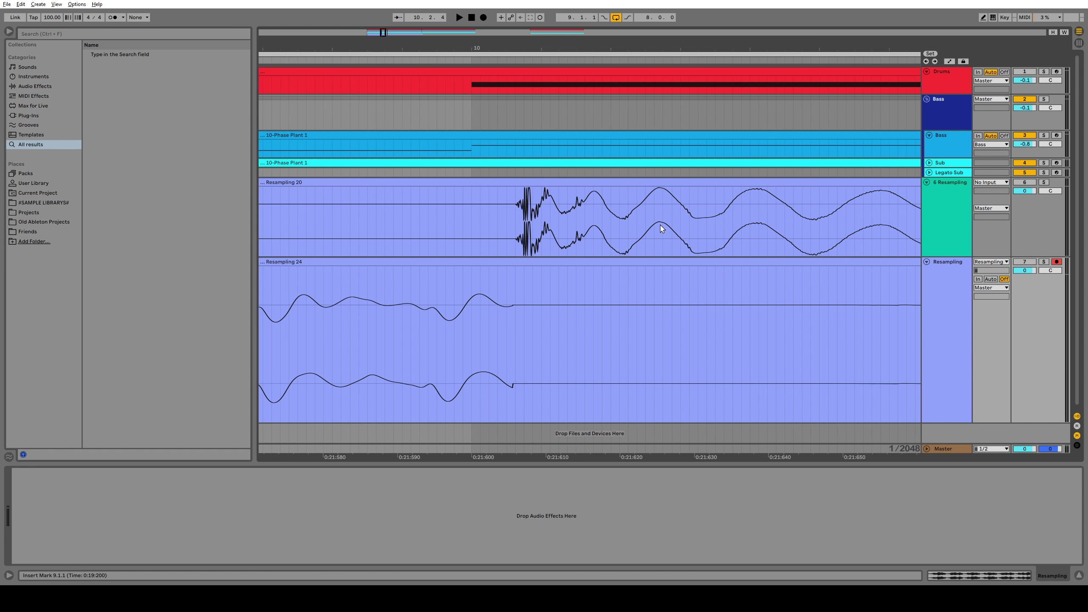
click(515, 222)
drag(480, 106, 514, 108)
drag(518, 229, 662, 229)
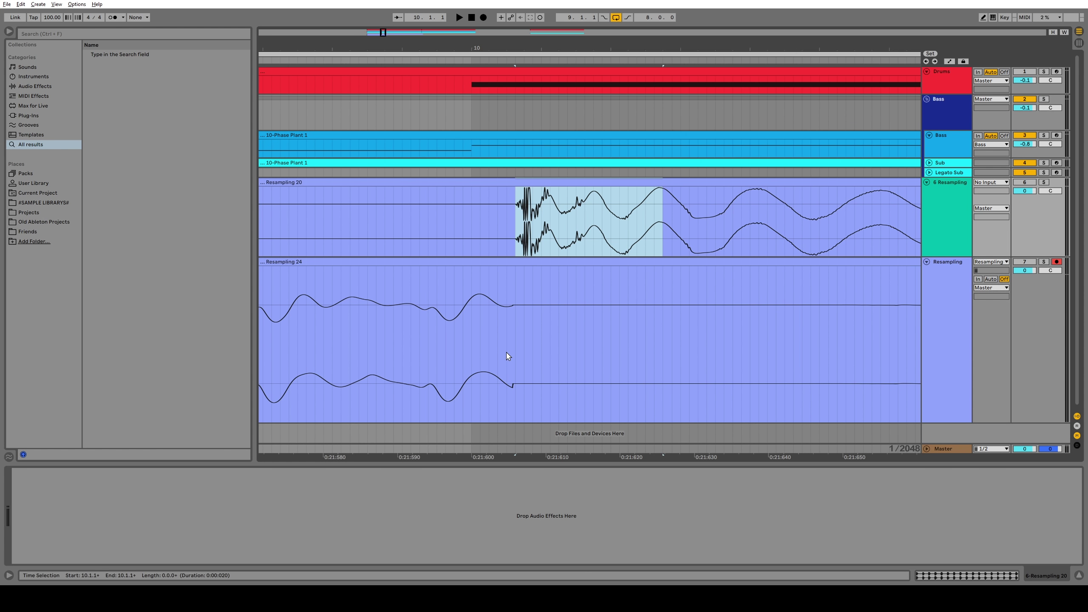
drag(508, 360, 516, 381)
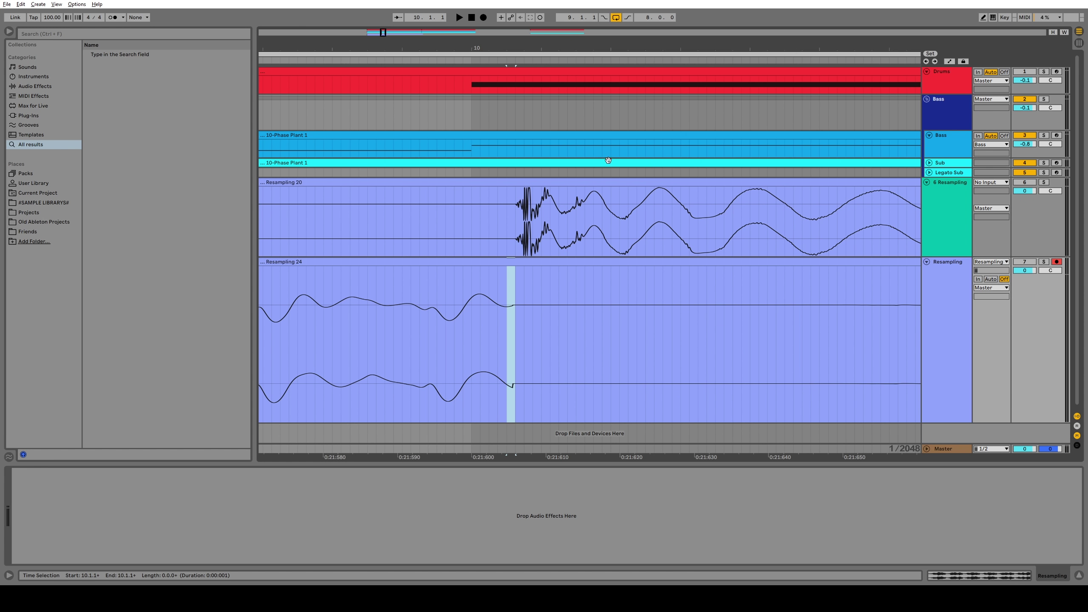
click(936, 102)
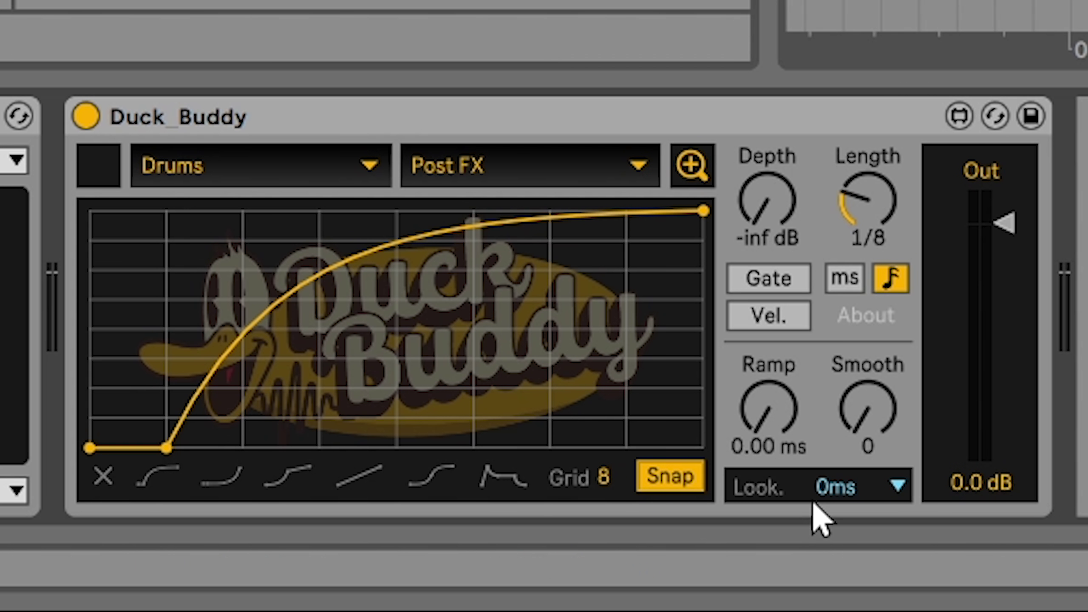
Step: Set the Bass Duck Buddy to 5 ms lookahead, 4.00 ms Ramp and Smooth 16
click(870, 498)
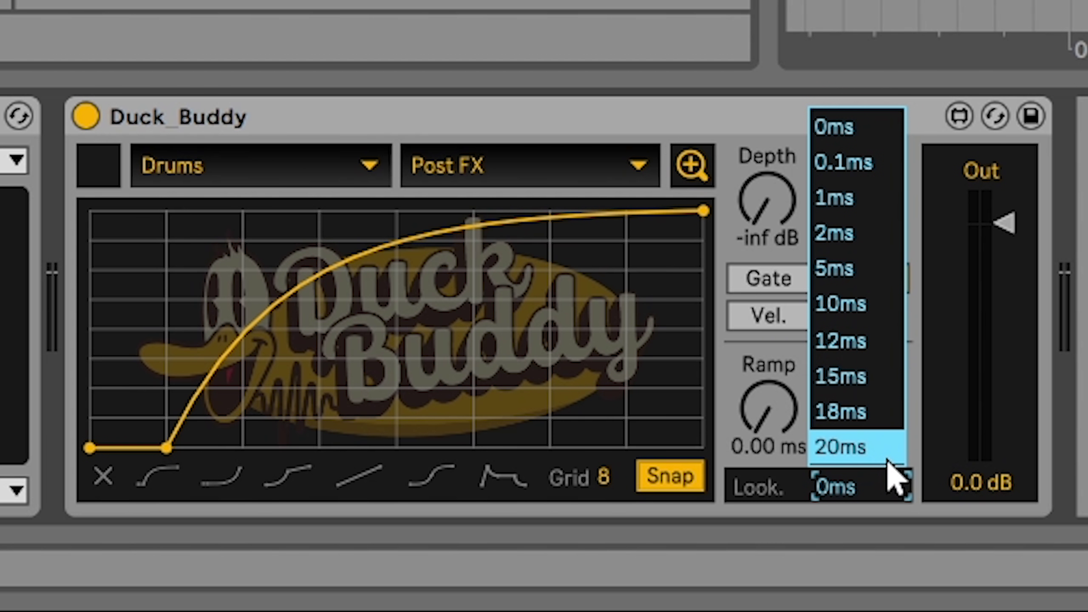
click(874, 270)
drag(769, 409, 771, 413)
drag(865, 408, 864, 402)
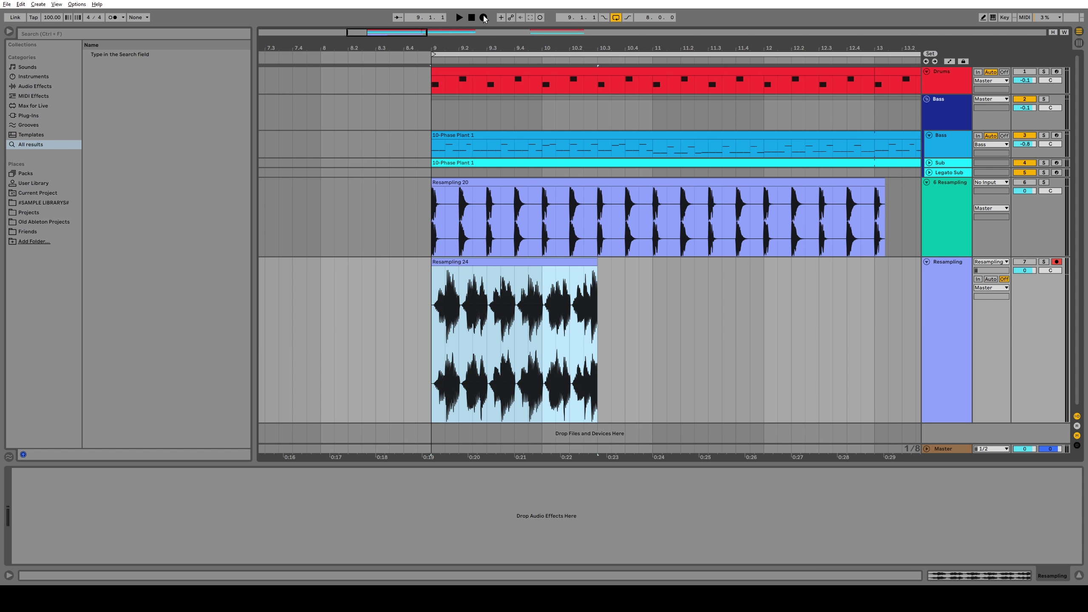
Step: Record a Resampling 25 take from bar 9 and compare it with Resampling 20 across bars 9.1.1–11.1.3
click(483, 18)
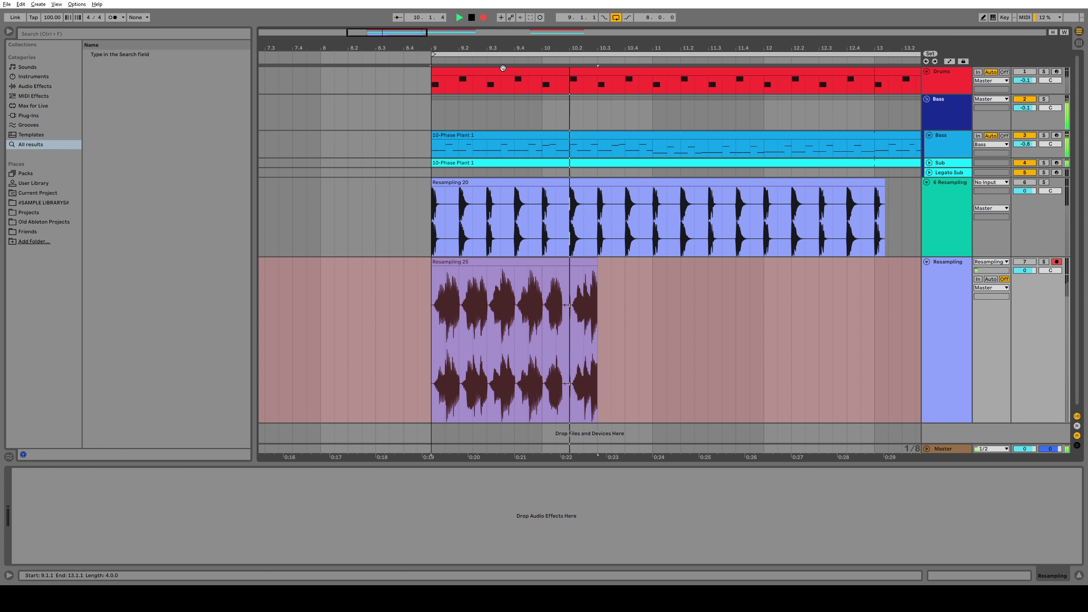
key(space)
key(plus)
key(plus)
key(plus)
key(plus)
key(plus)
key(plus)
key(plus)
key(plus)
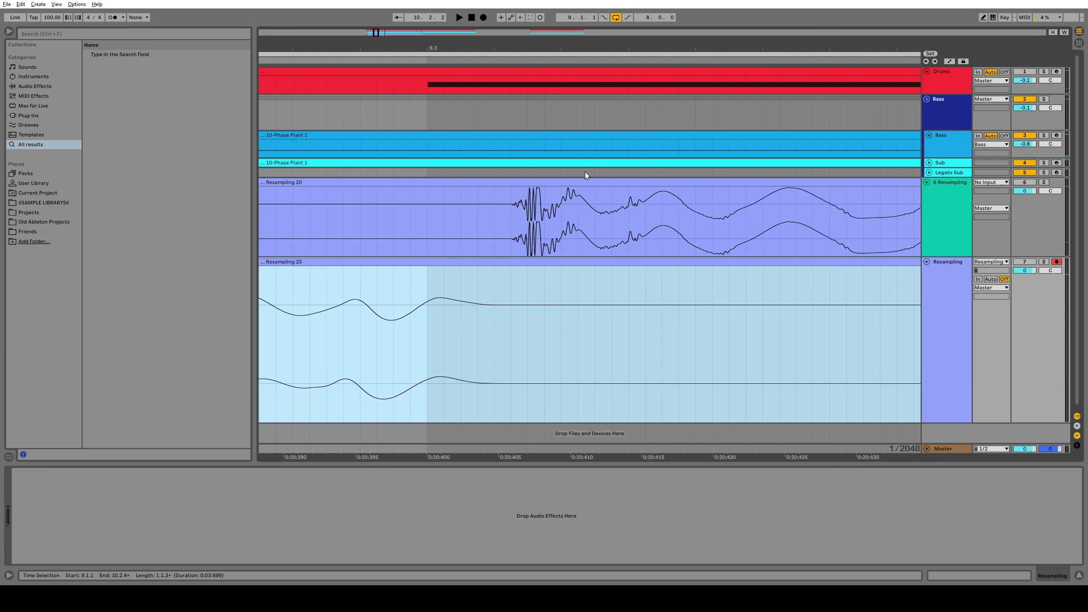
mouse_move(444, 300)
mouse_down()
mouse_move(516, 302)
mouse_move(427, 305)
mouse_up()
key(Up)
key(shift+Right)
key(shift+Right)
key(shift+Right)
key(shift+Right)
key(shift+Right)
key(shift+Right)
key(shift+Right)
key(shift+Right)
key(shift+Right)
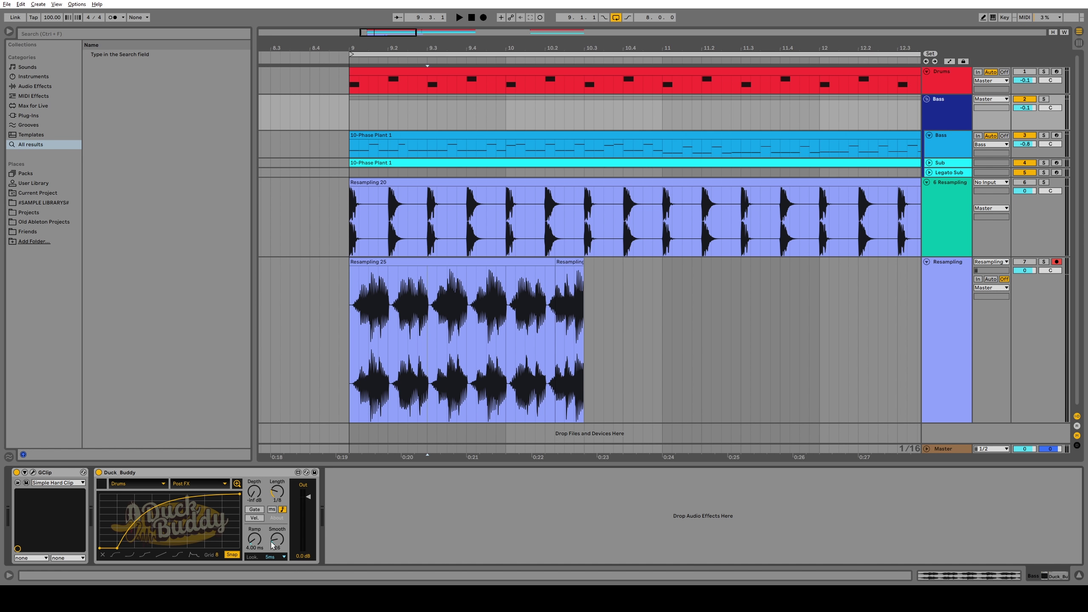
drag(351, 355, 683, 354)
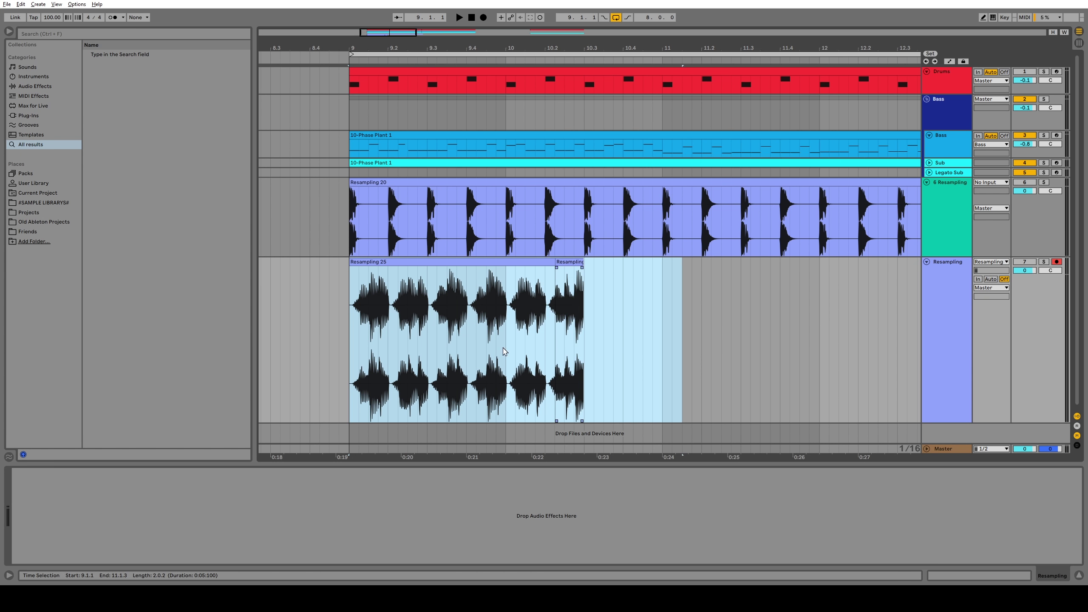
Step: Open Duck Buddy's waveform viewer, try 20 ms lookahead, then revert to 5 ms
click(940, 114)
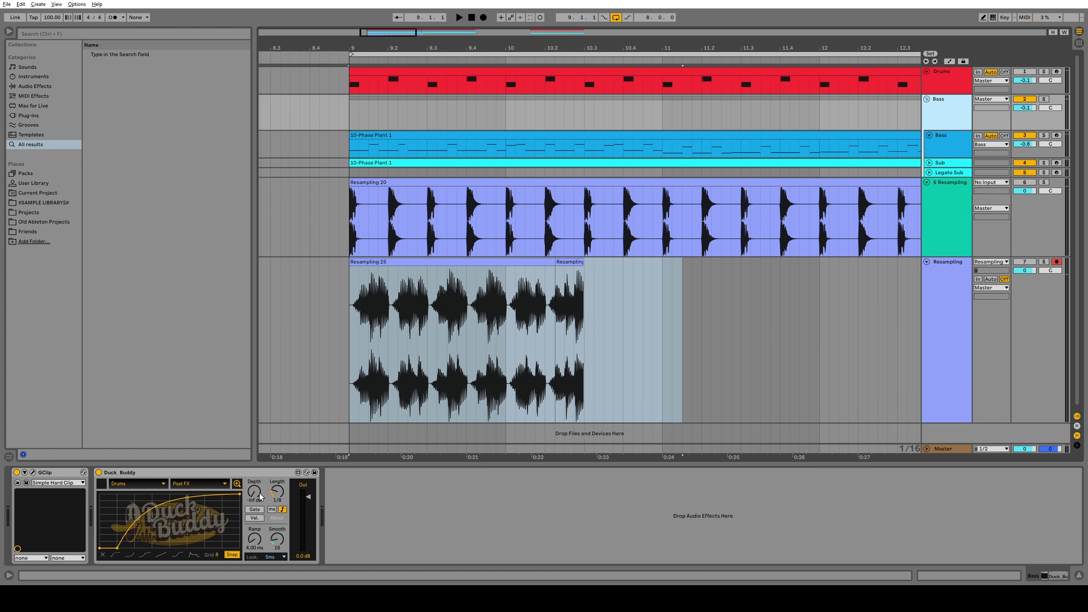
click(236, 484)
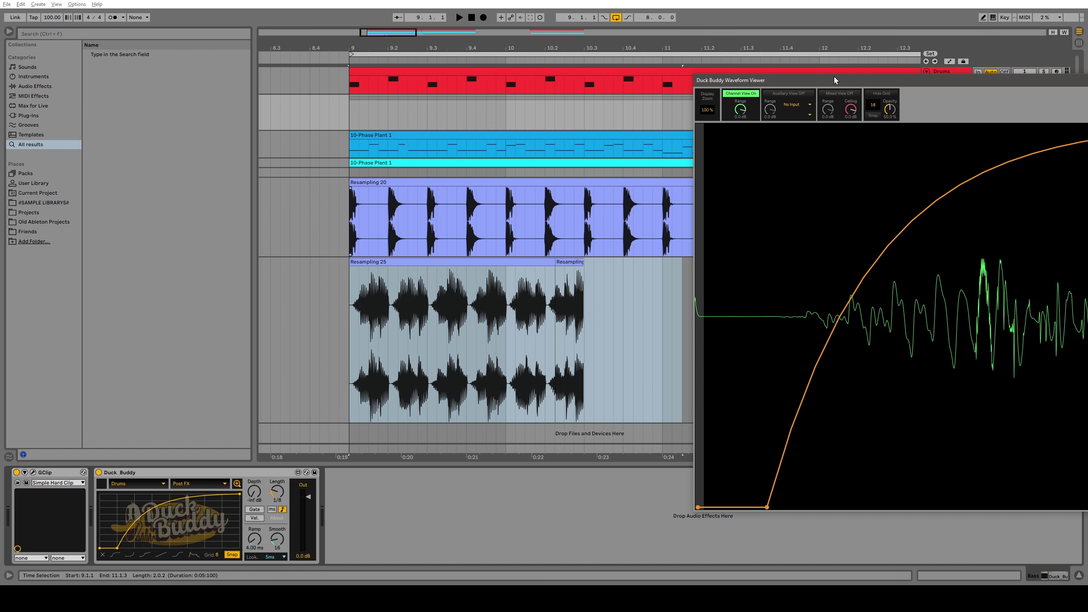
drag(834, 81, 537, 61)
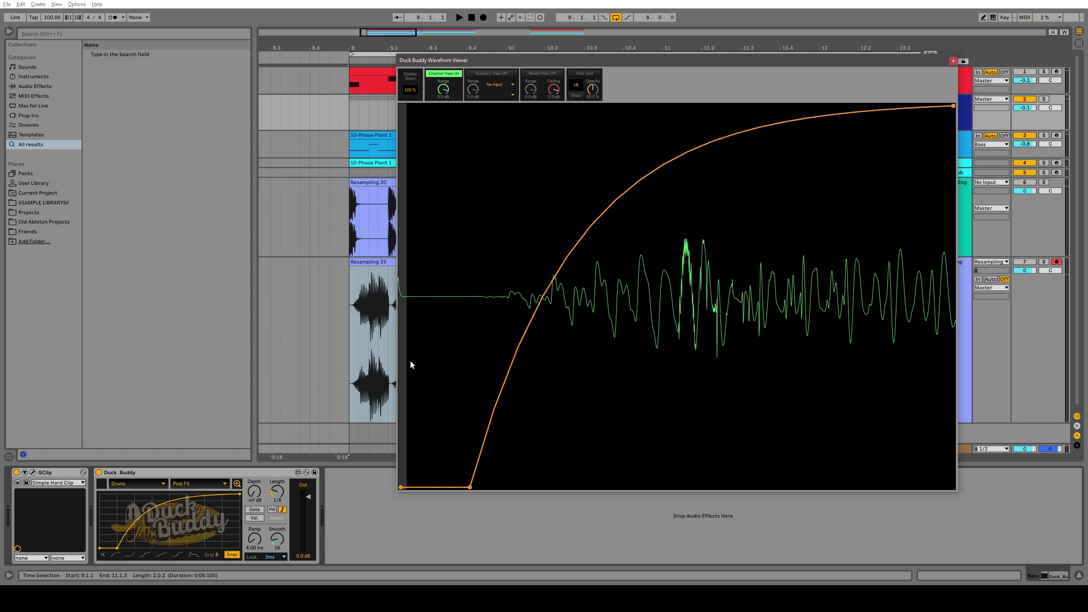
click(280, 556)
click(279, 549)
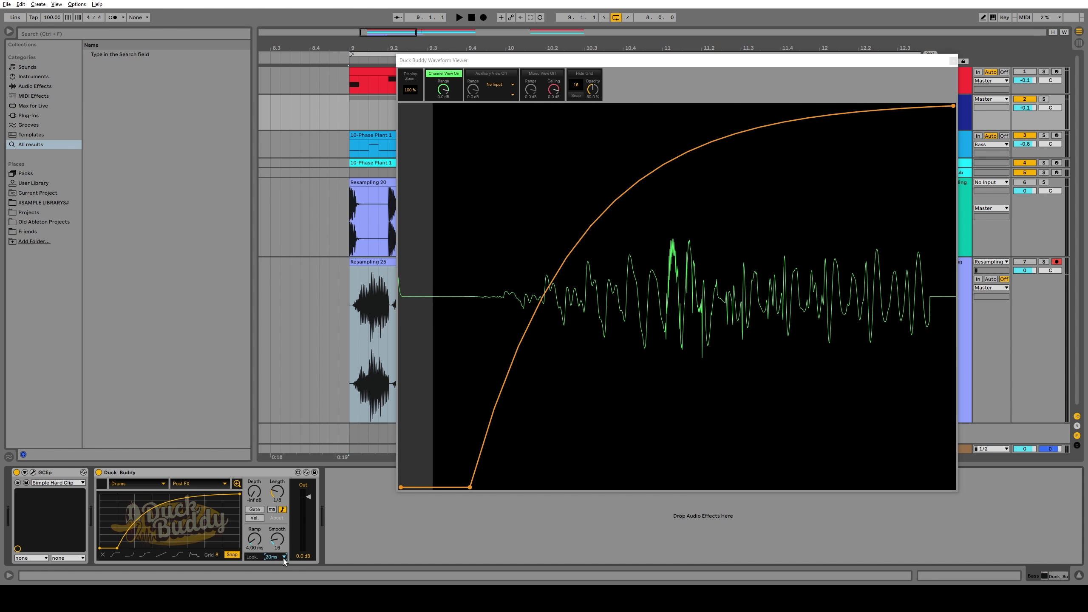
click(375, 281)
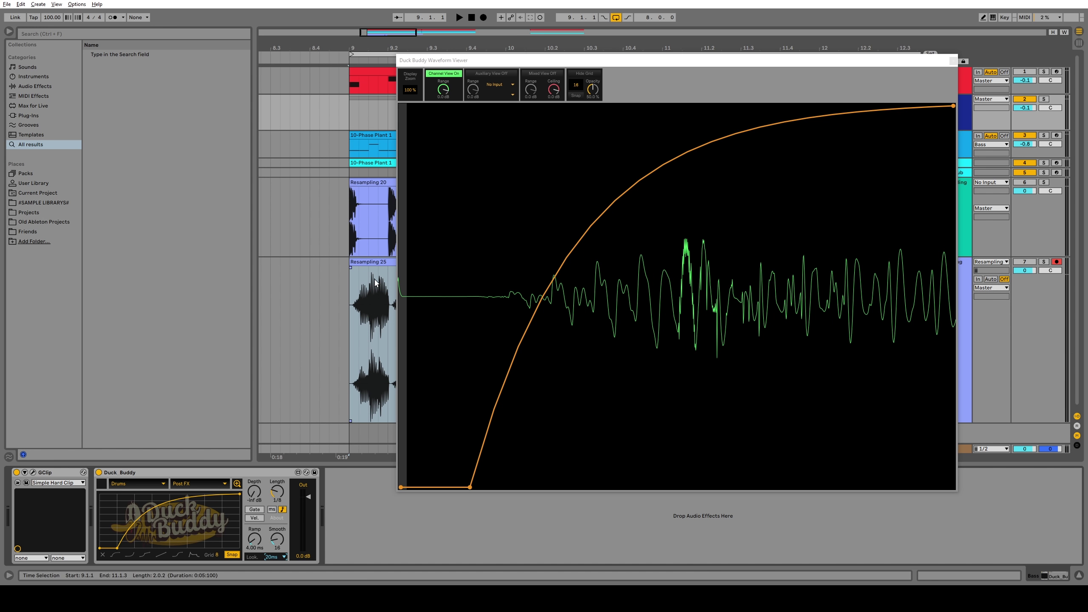
key(ctrl+z)
Step: While playing, adjust Ramp to 2.82 ms and Smooth to 12, then close the viewer
key(space)
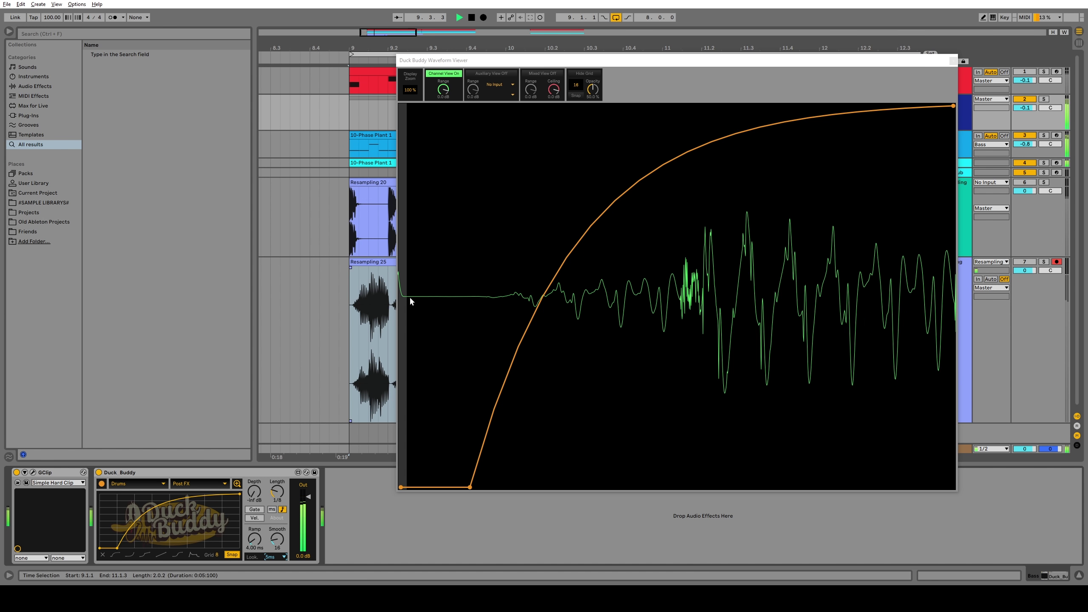
drag(254, 539, 277, 537)
key(space)
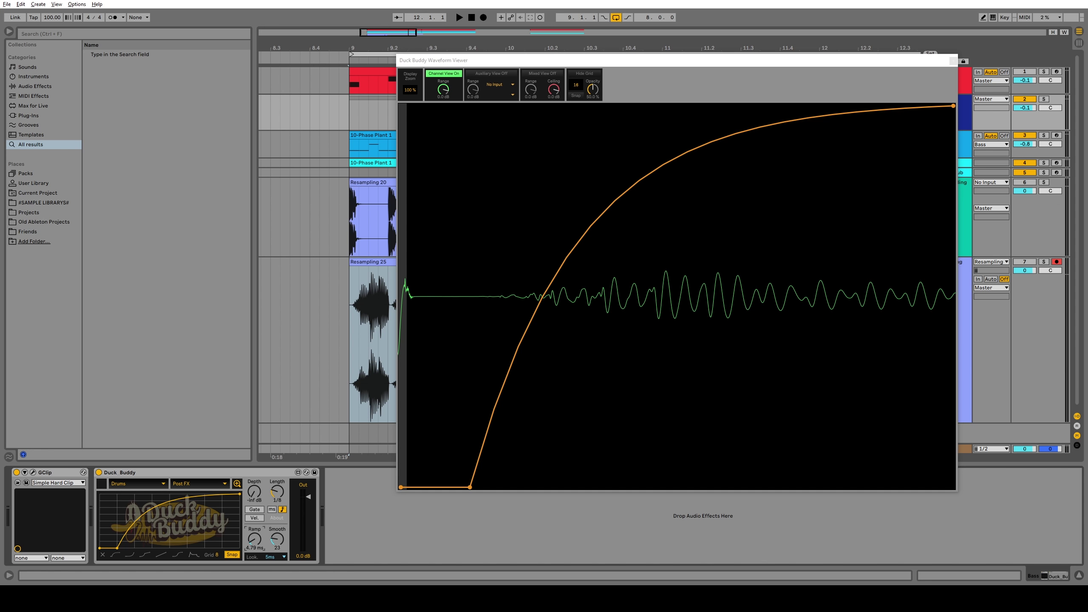
drag(281, 543, 281, 553)
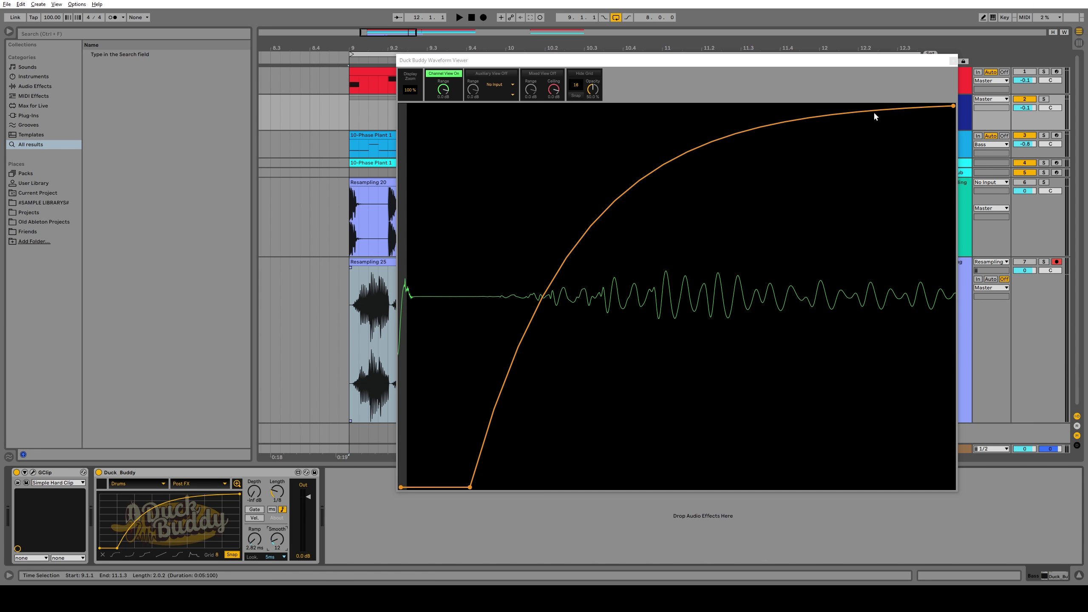
click(953, 60)
click(212, 473)
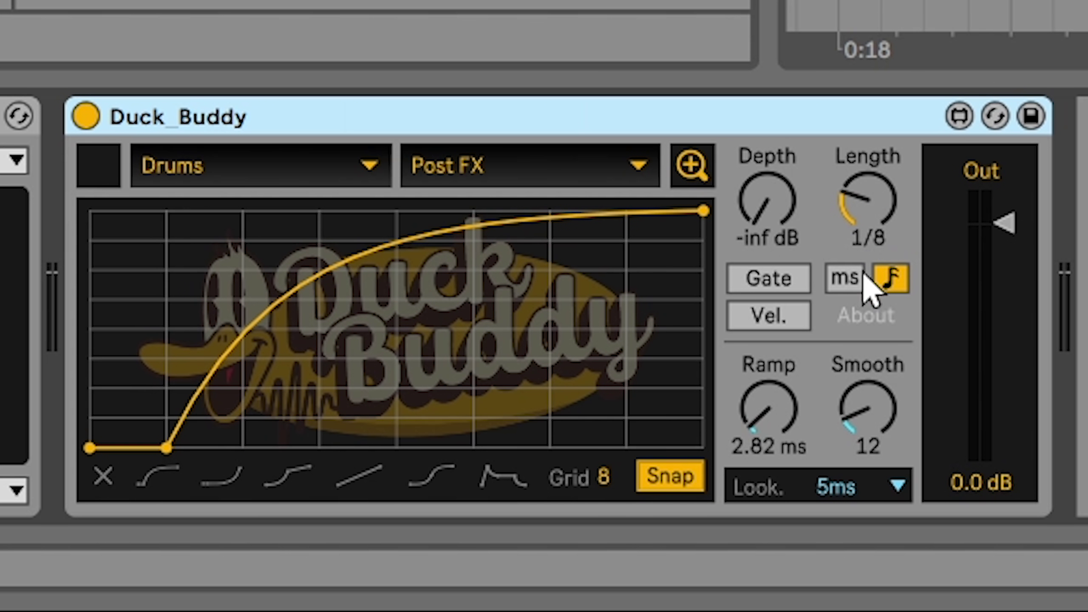
Step: Switch Duck Buddy's Length from 1/8 to 281 ms and enable the Vel. button
click(846, 281)
drag(884, 227, 884, 208)
key(ctrl+z)
key(ctrl+z)
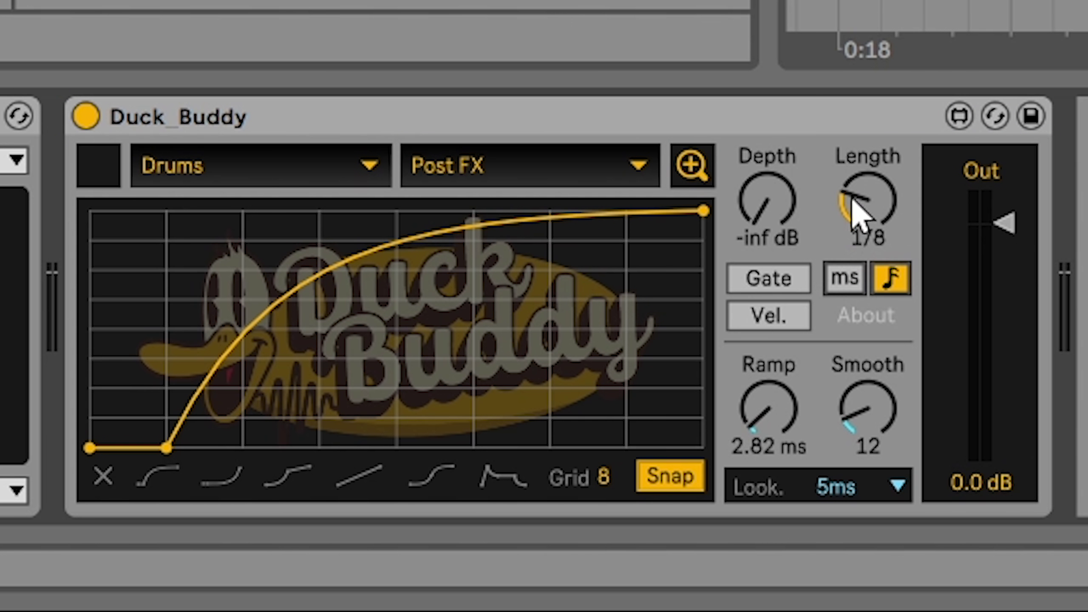
click(852, 278)
click(894, 281)
click(853, 268)
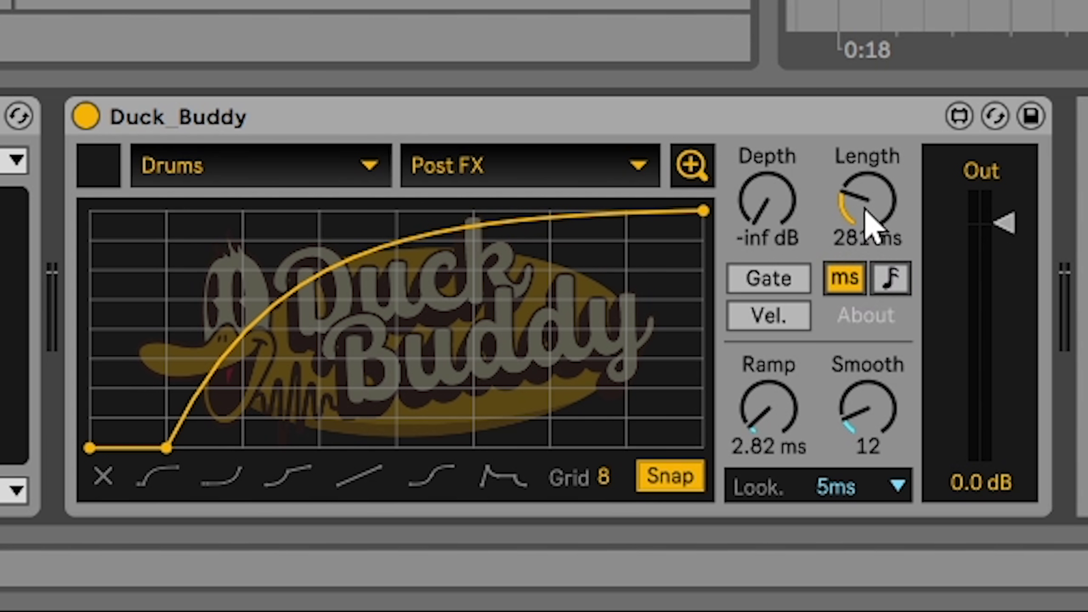
click(784, 323)
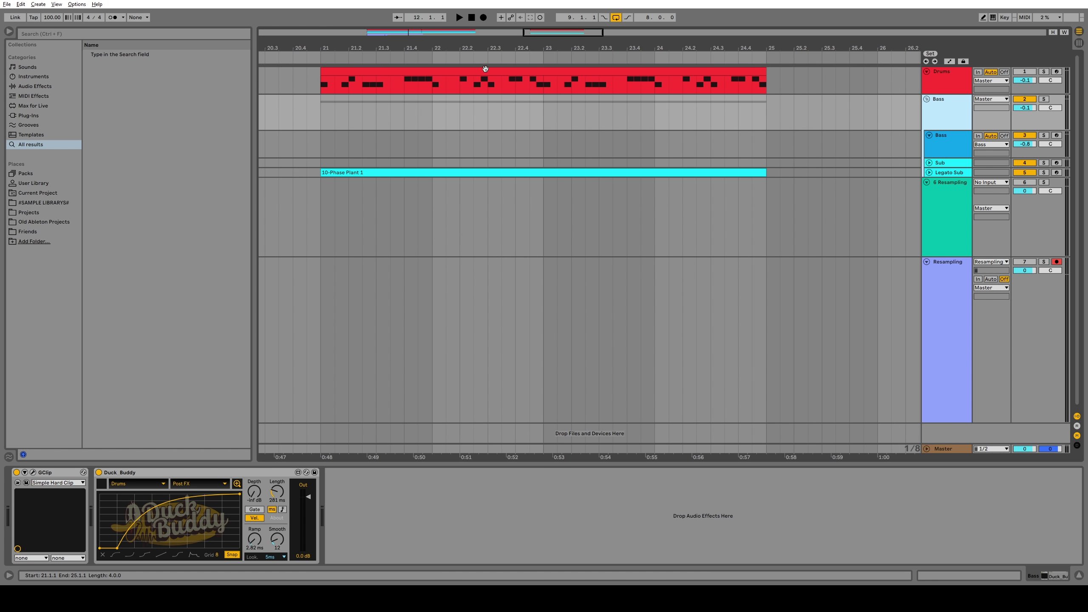
Step: Inspect the bar-21 Drums clip's note velocities, unmute Drums and play from bar 21
double_click(485, 68)
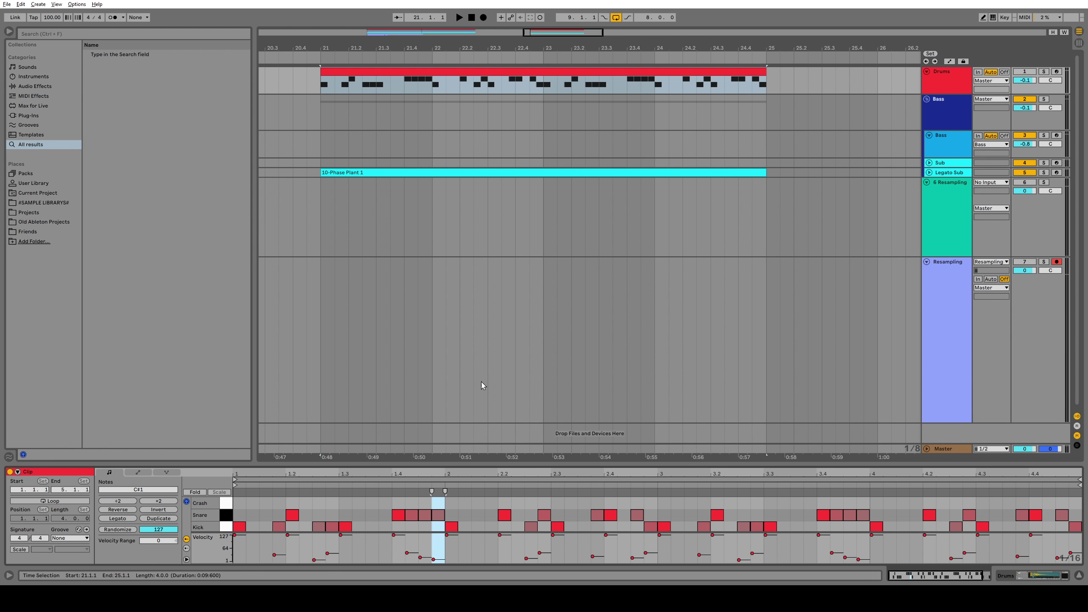
click(1025, 72)
key(space)
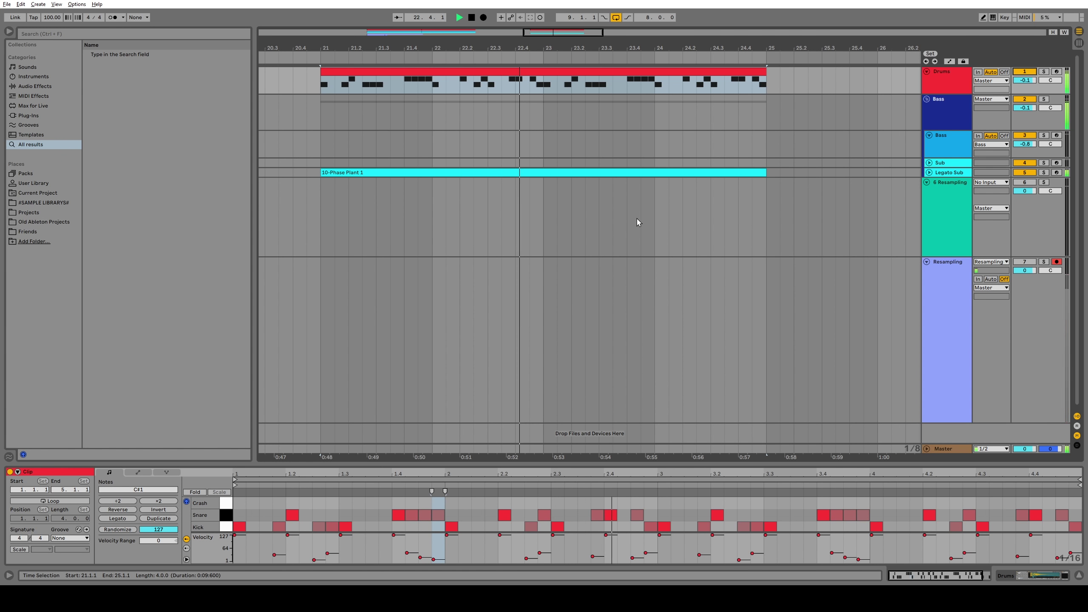
key(space)
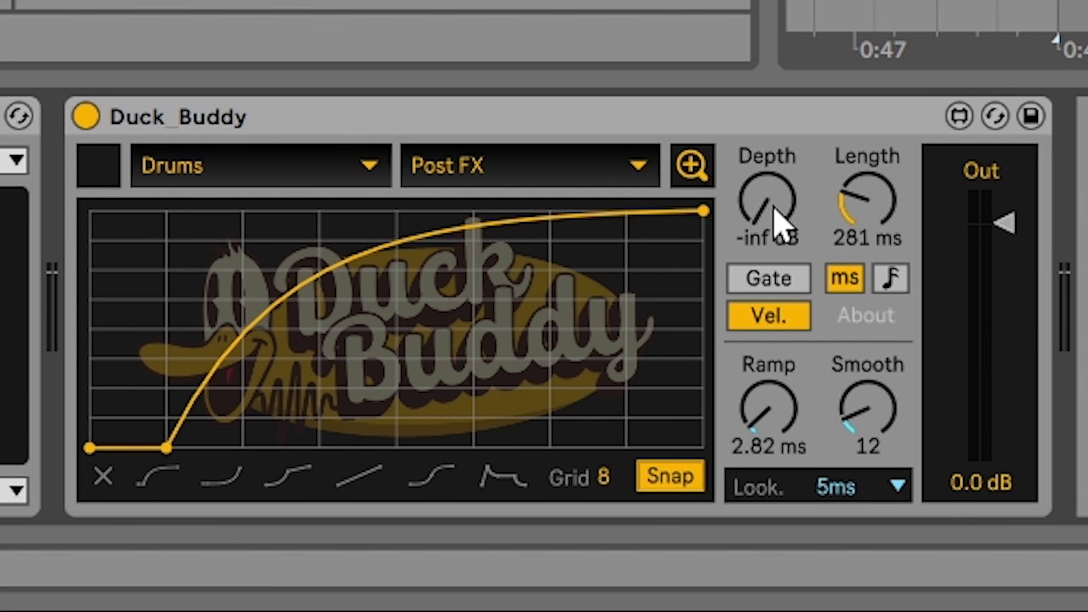
drag(774, 211, 774, 202)
drag(776, 214, 777, 193)
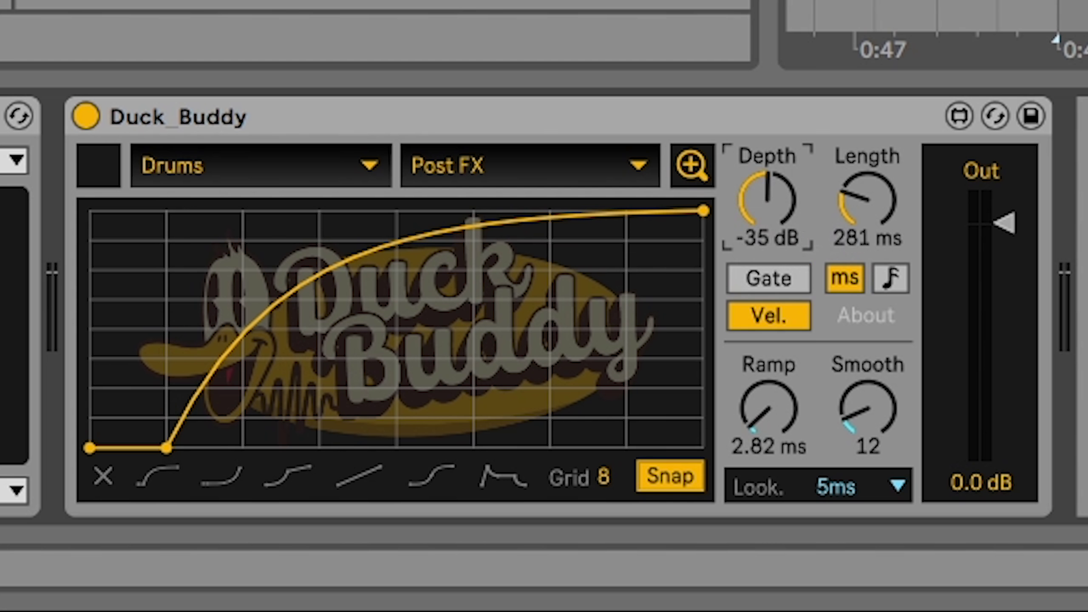
double_click(777, 223)
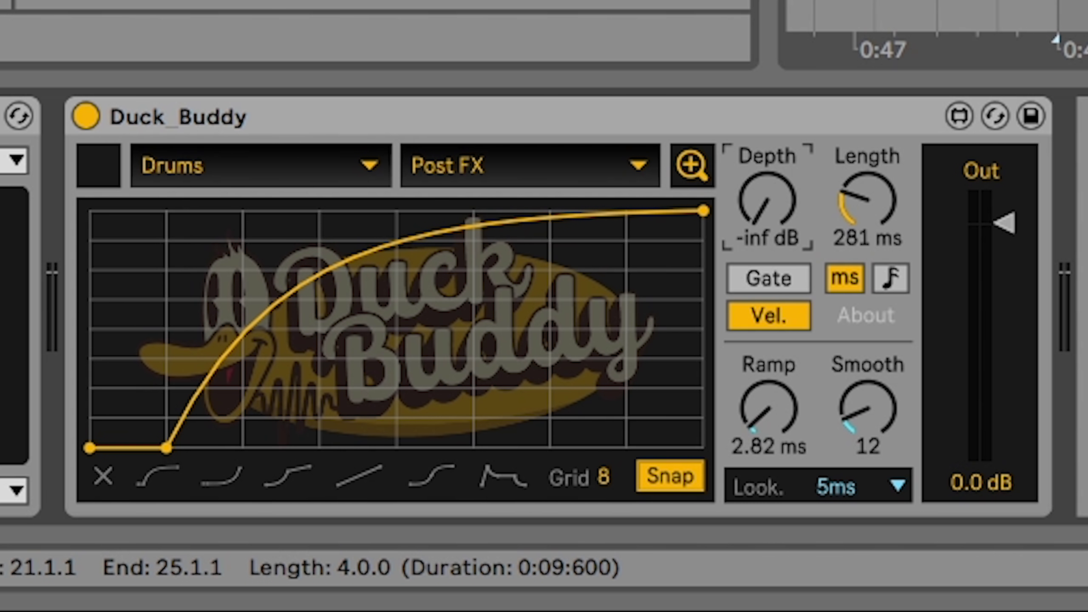
click(856, 415)
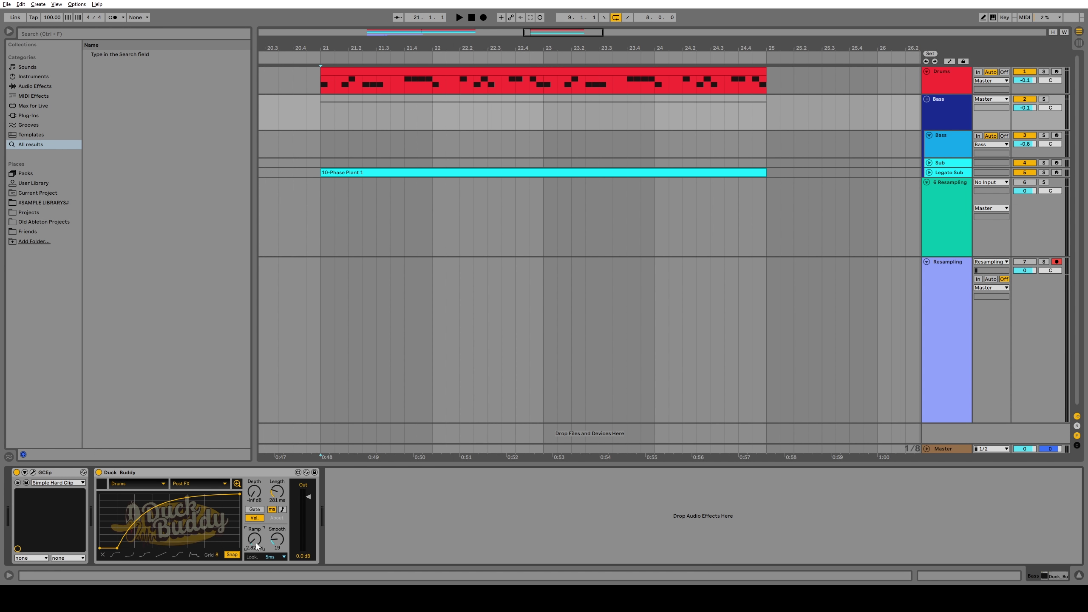
Step: Record Resampling 3 at bar 21 with F9 and match its dips to drum steps 21.4.1 and 21.4.4
key(F9)
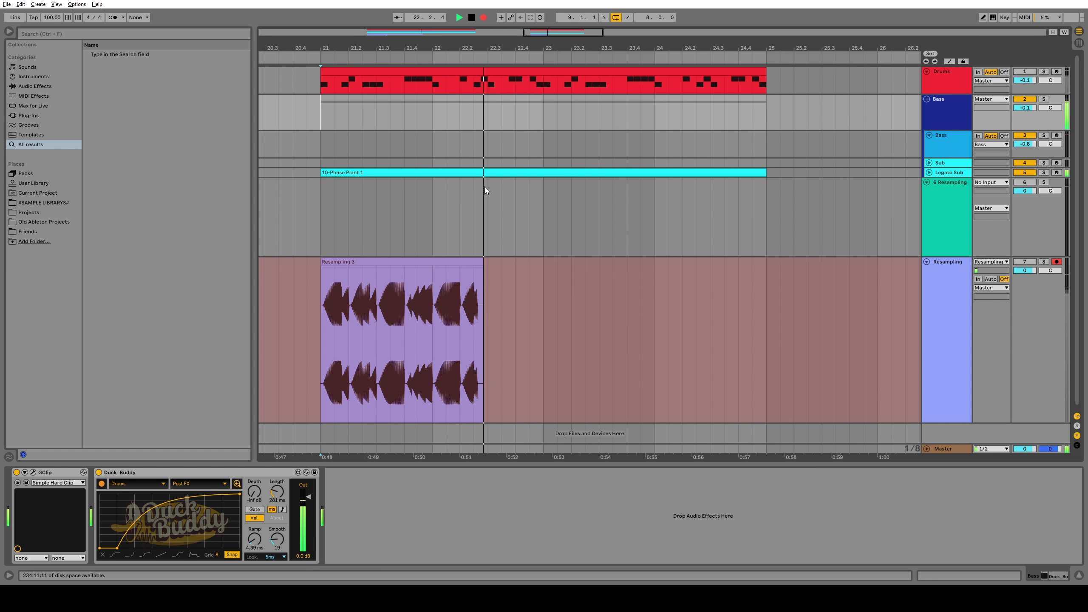
key(space)
scroll(404, 195, up, 5)
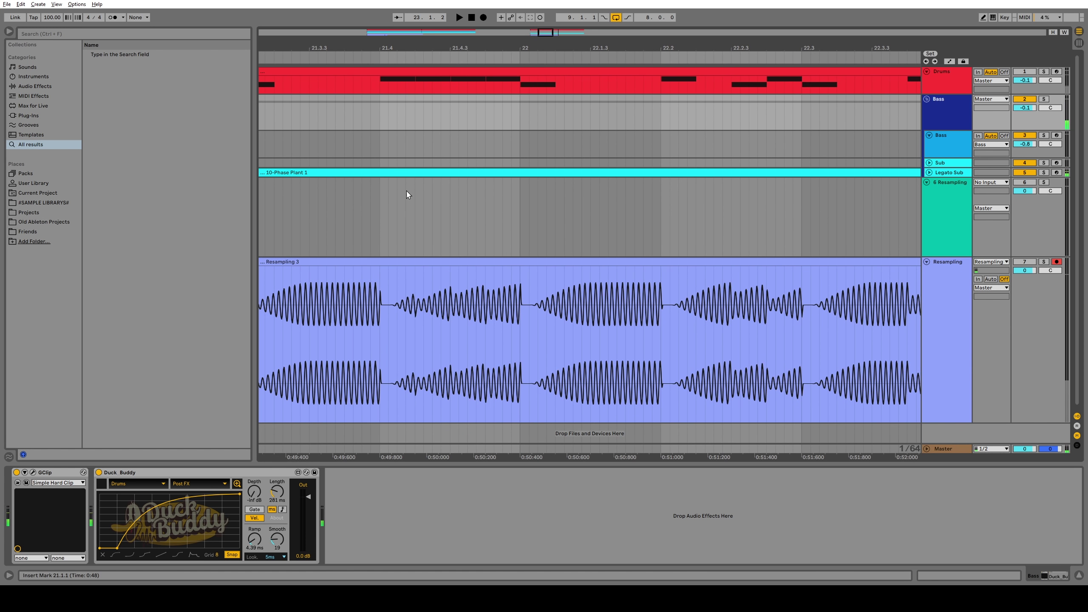
click(402, 89)
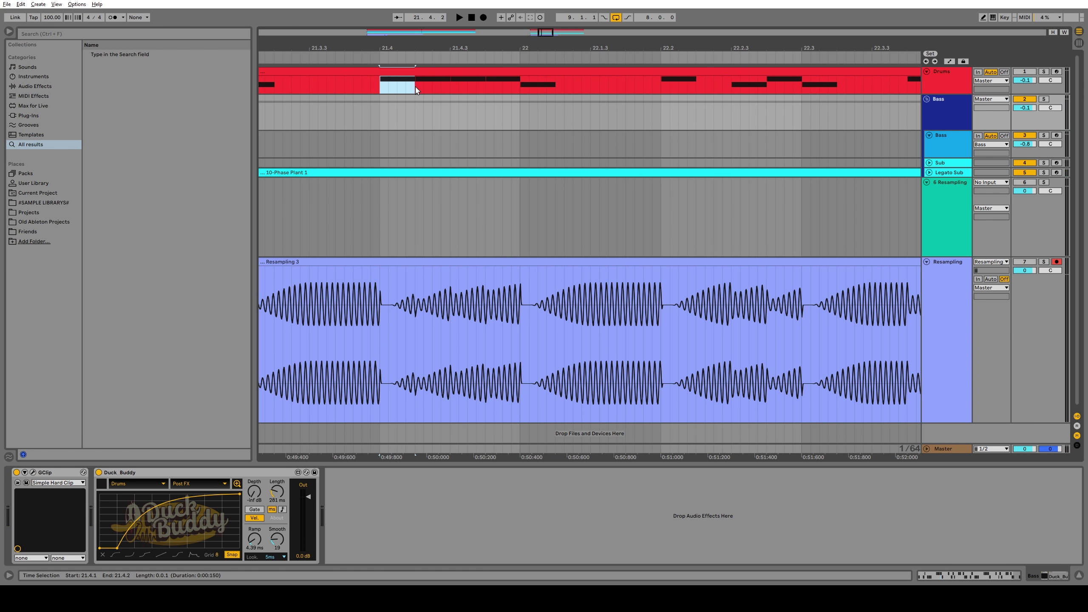
drag(379, 310, 415, 311)
click(495, 87)
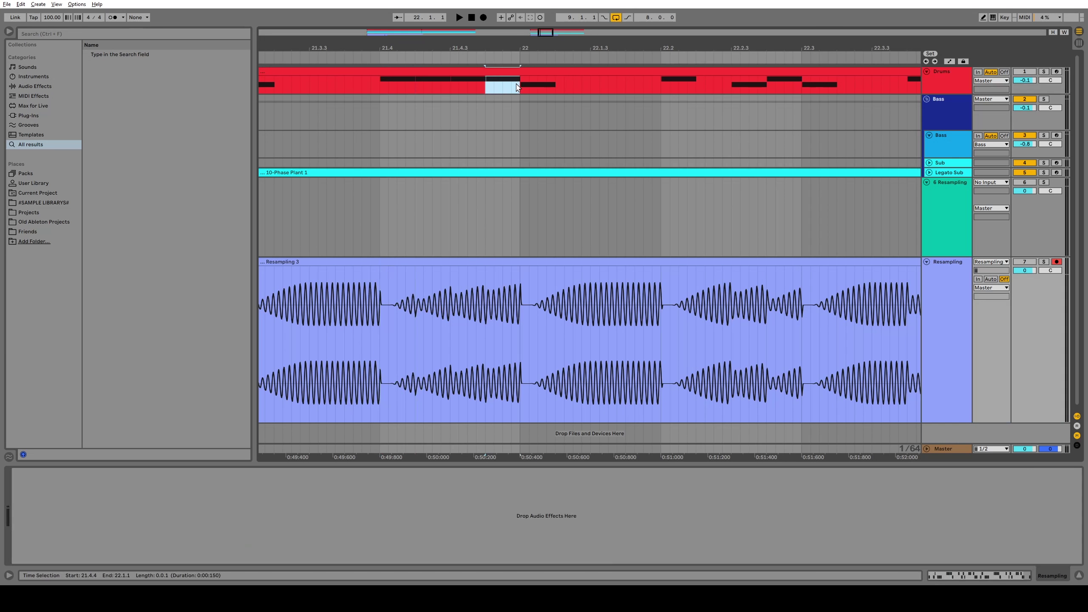
mouse_move(484, 305)
mouse_down()
mouse_move(503, 299)
mouse_move(496, 293)
mouse_up()
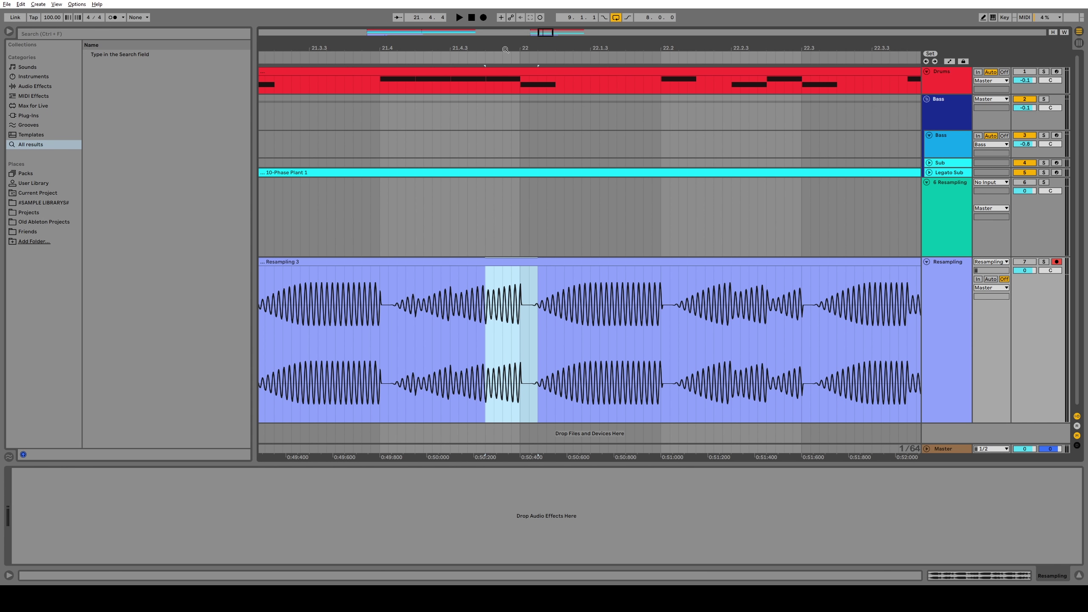
key(minus)
key(minus)
key(minus)
key(minus)
drag(506, 45, 575, 85)
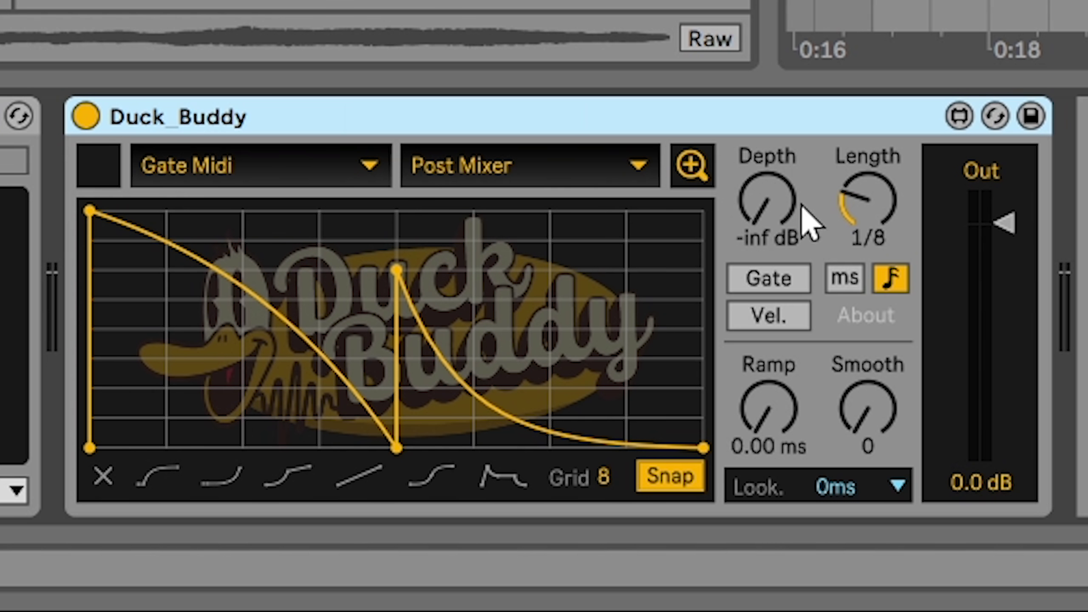
Step: Enable the Gate button on Duck_Buddy on the 7 Serum x64 track
click(780, 279)
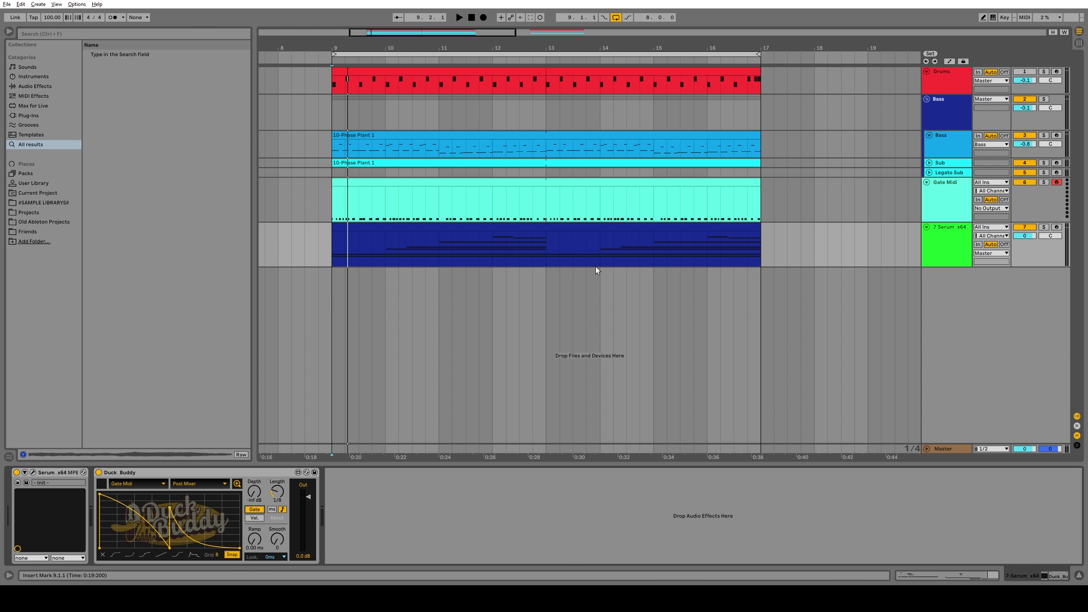
Step: Open the Gate Midi clip's notes, show the 7 Serum x64 devices and play from bar 9
click(377, 264)
click(471, 210)
double_click(461, 184)
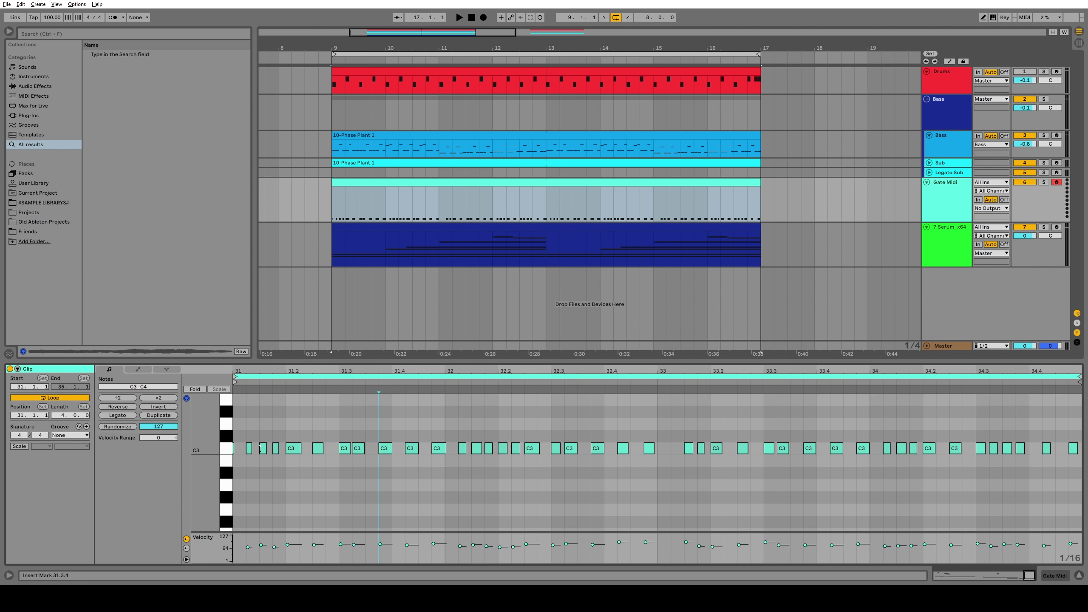
click(930, 238)
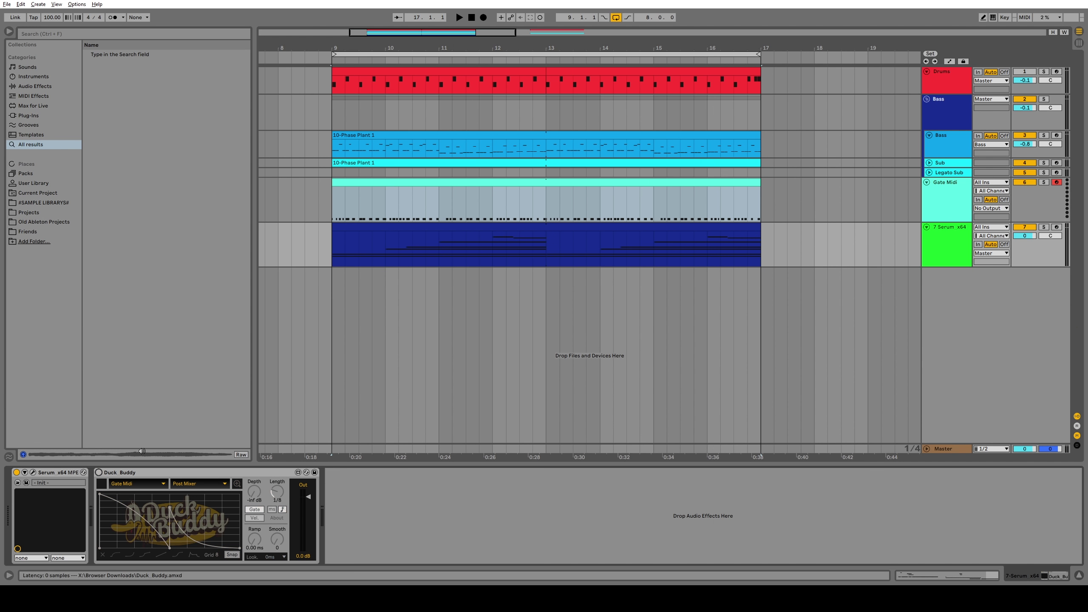
click(331, 253)
key(space)
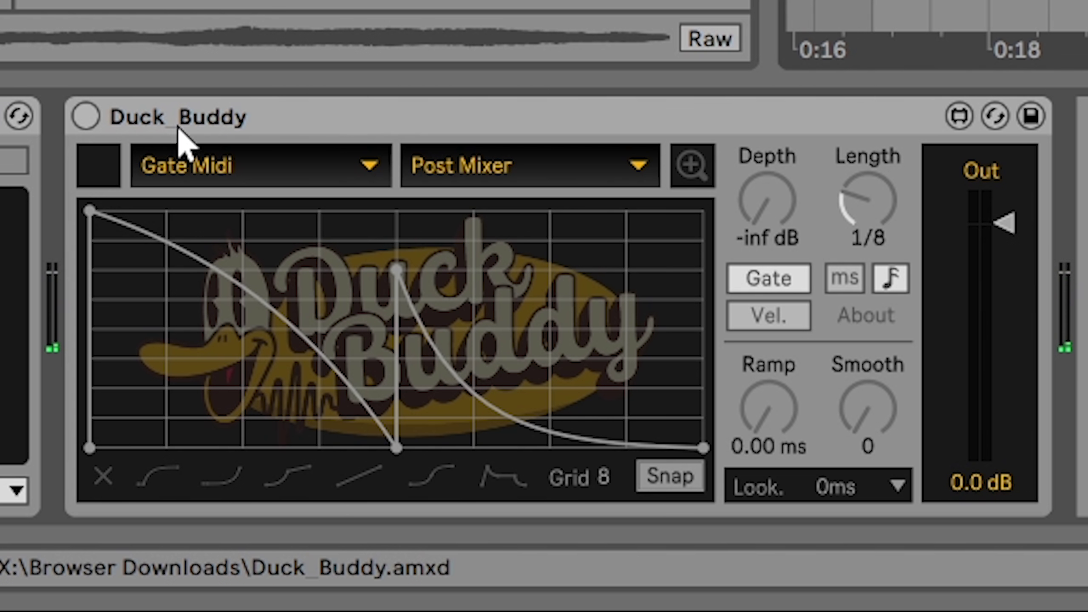
Step: Power Duck Buddy back on, drop the middle envelope point, dial Depth to -41 dB and enable Vel
click(86, 116)
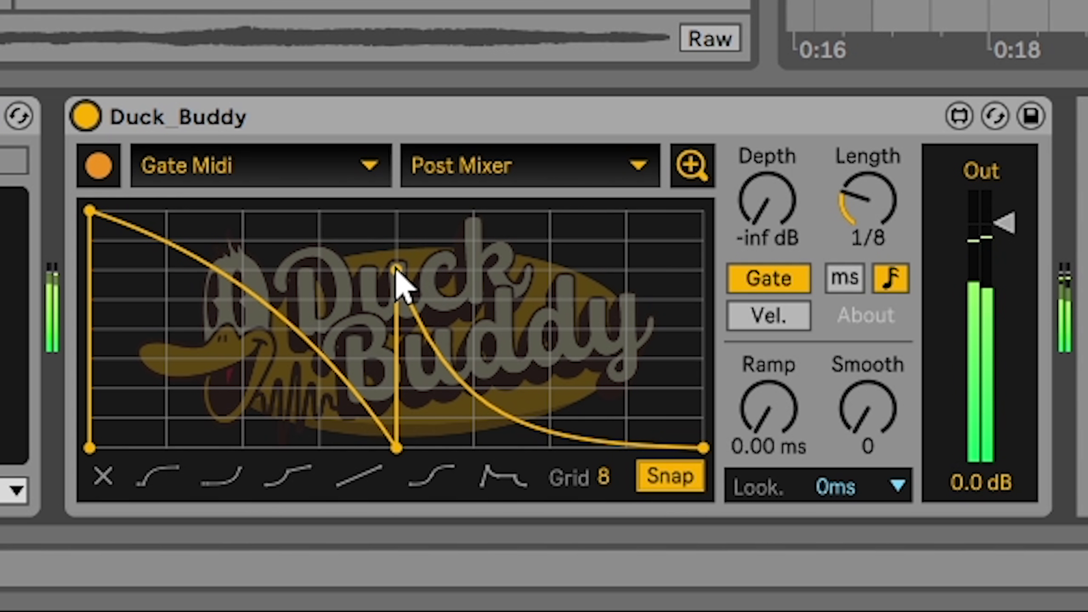
drag(393, 276, 417, 301)
drag(797, 198, 797, 175)
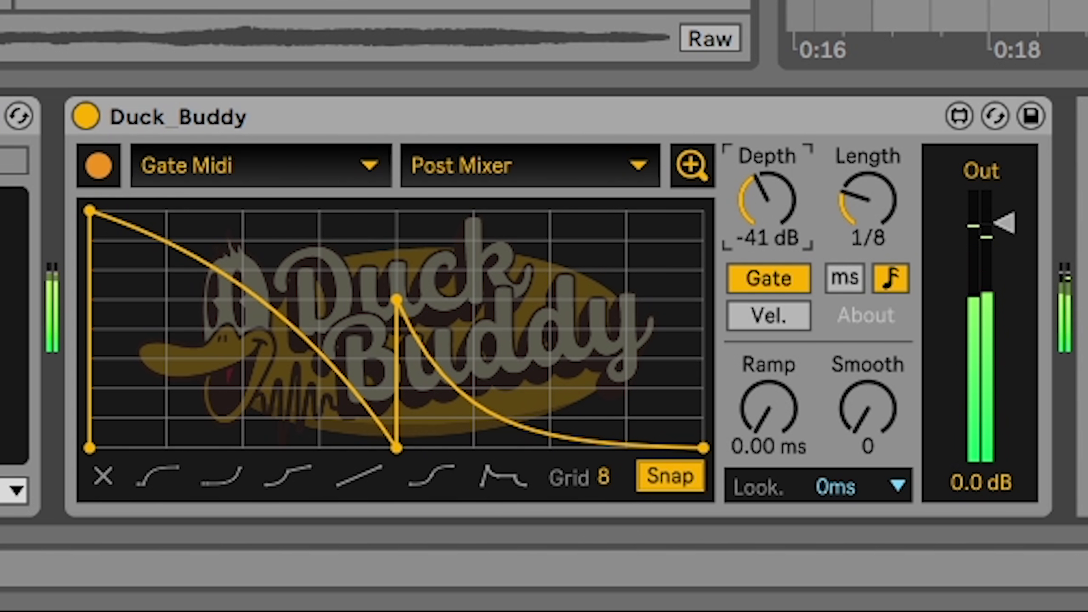
drag(772, 210, 771, 217)
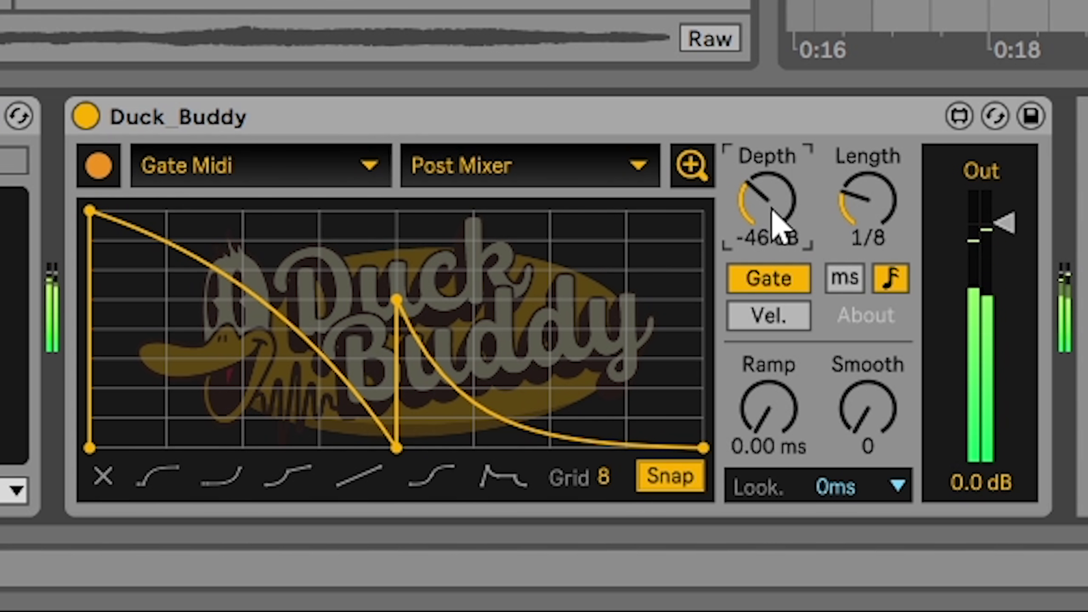
drag(728, 236, 782, 328)
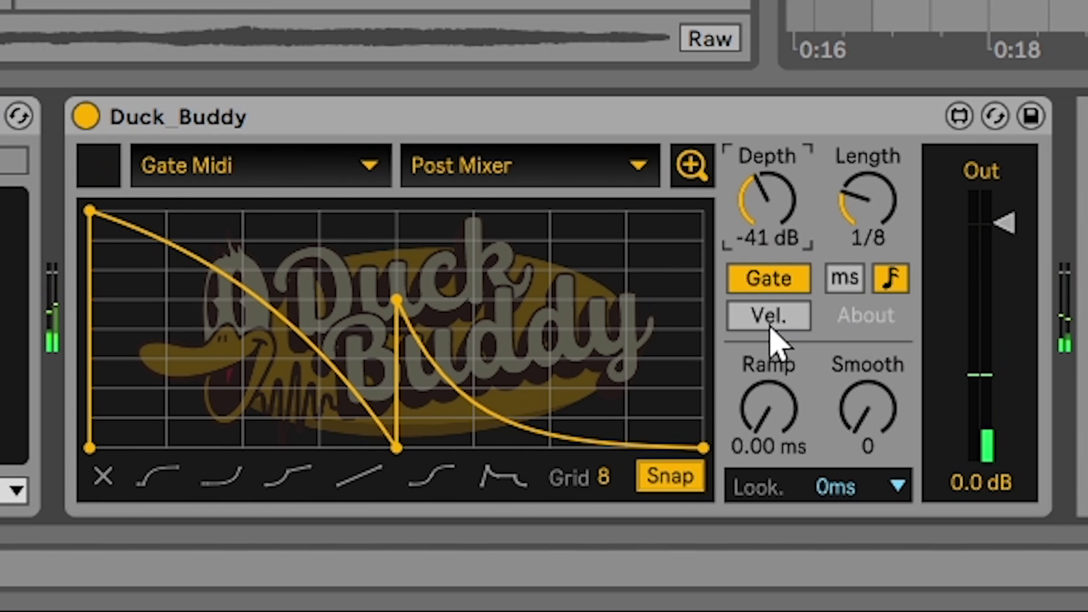
click(769, 323)
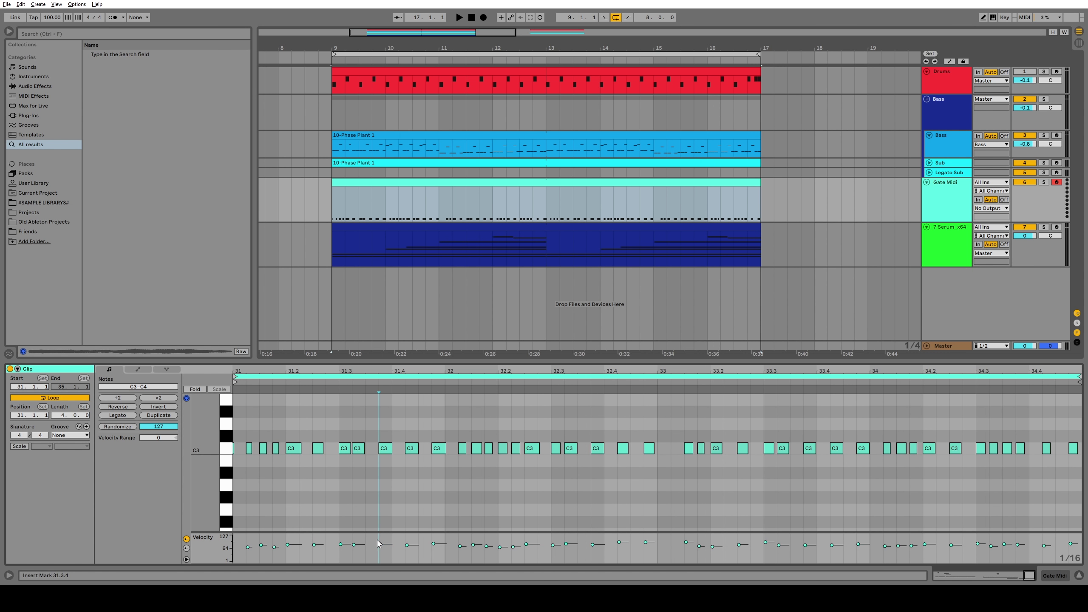
Step: Lower the C3 velocity at 31.3.4, raise the one at 32.2.3, and play from bar 9
drag(376, 543, 403, 549)
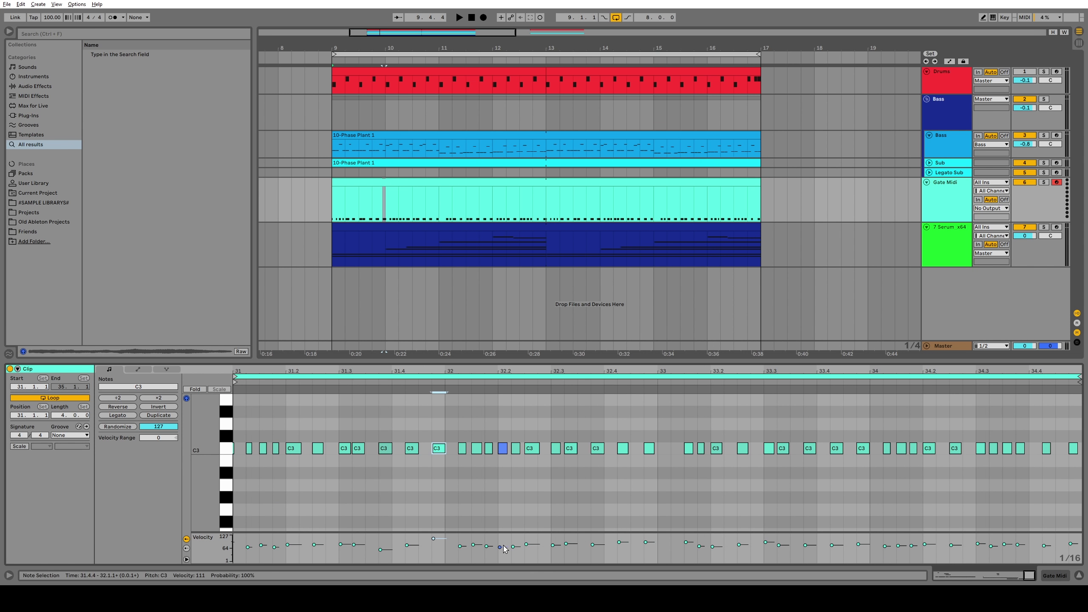
drag(528, 545, 527, 537)
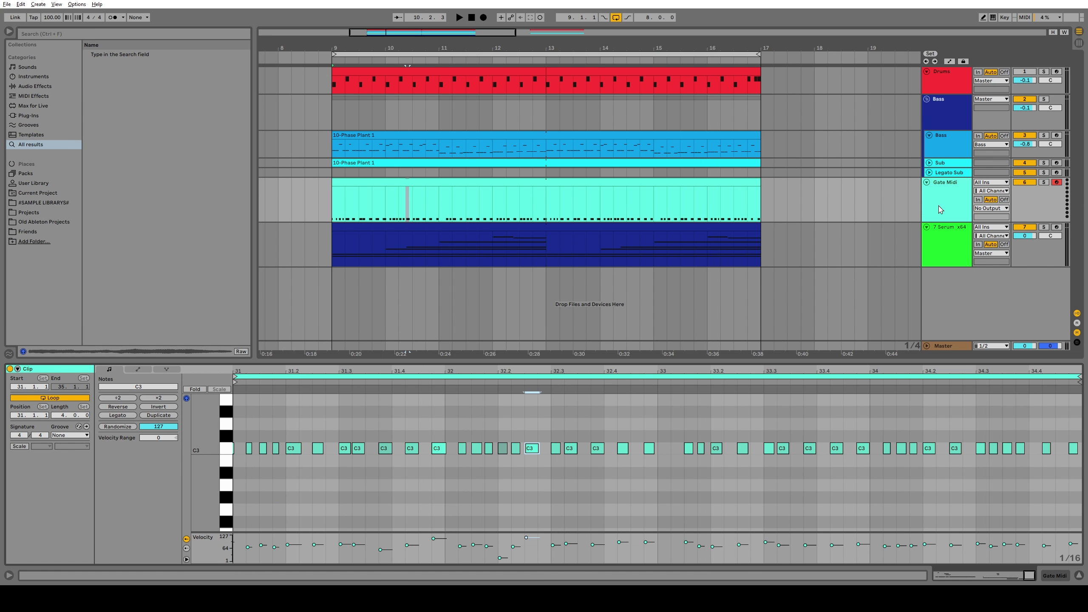
click(573, 239)
key(space)
Step: Show the Serum track's Duck Buddy while it plays, then stop playback and select the device
click(478, 226)
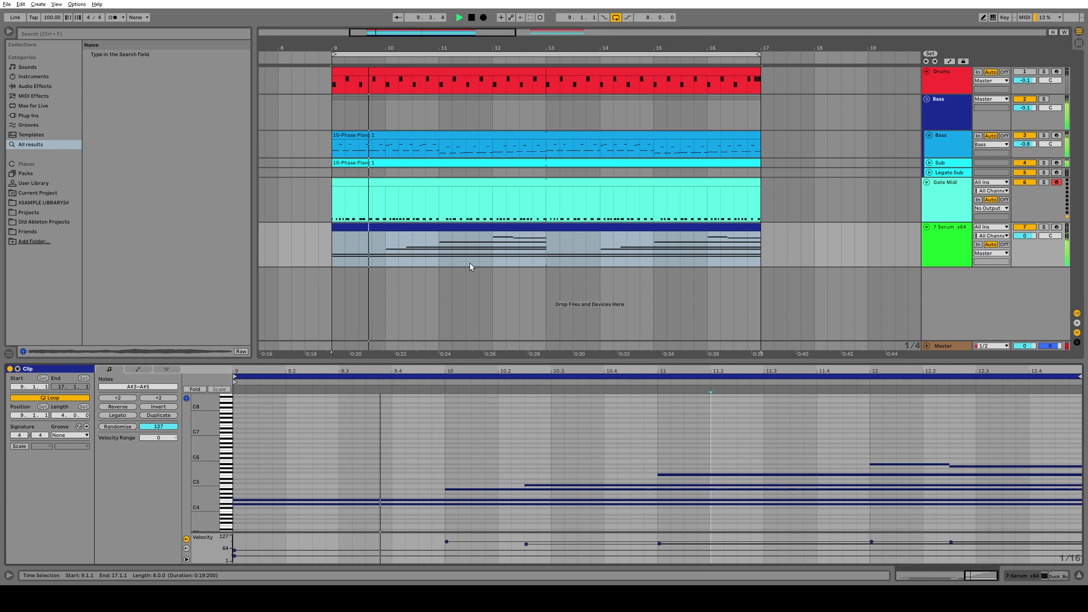
click(938, 241)
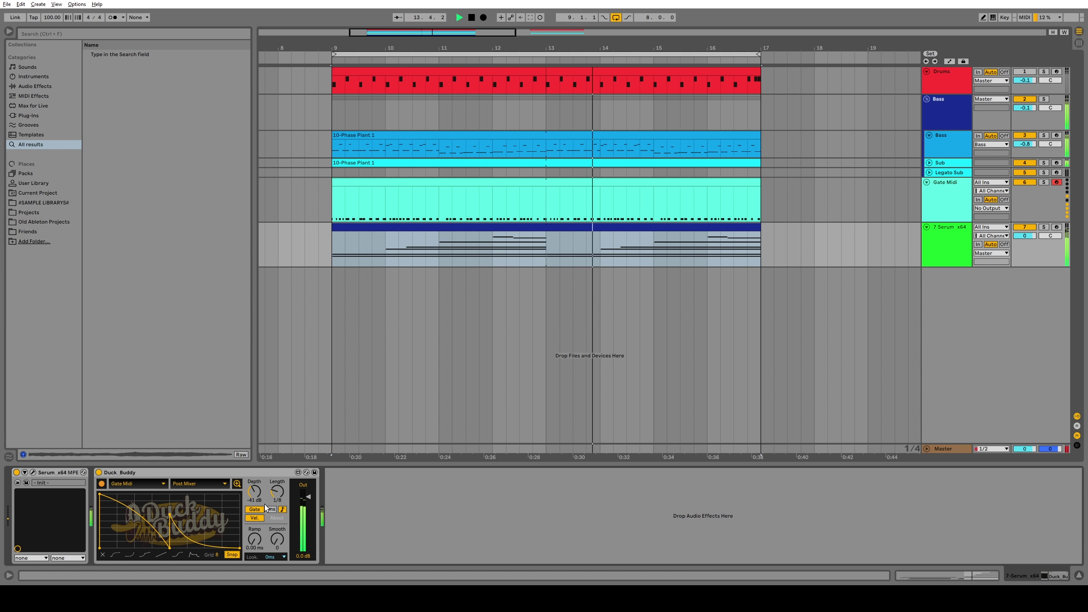
click(254, 496)
key(space)
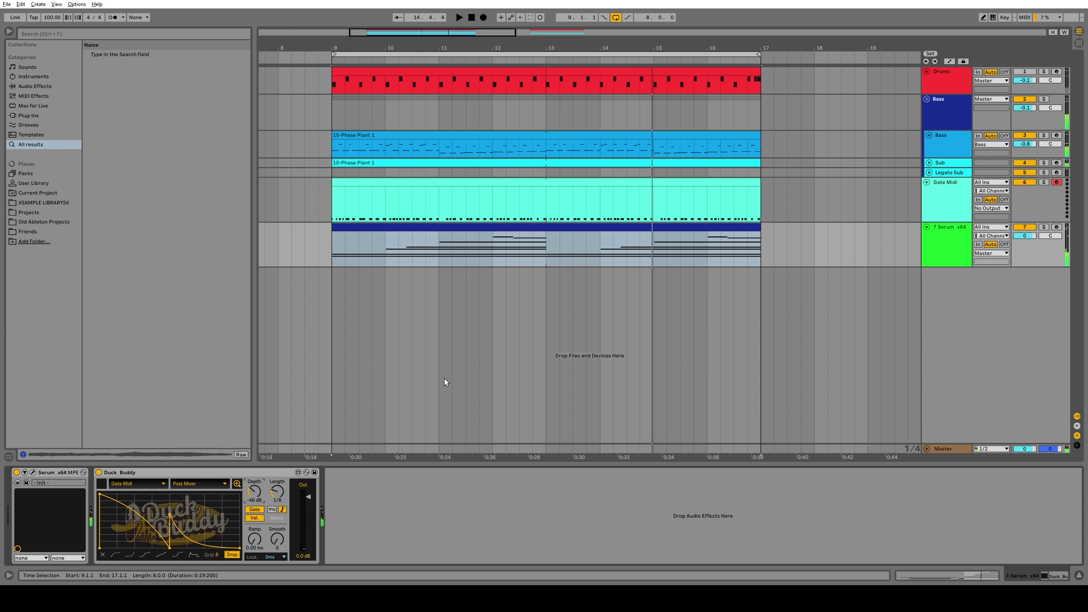
click(188, 472)
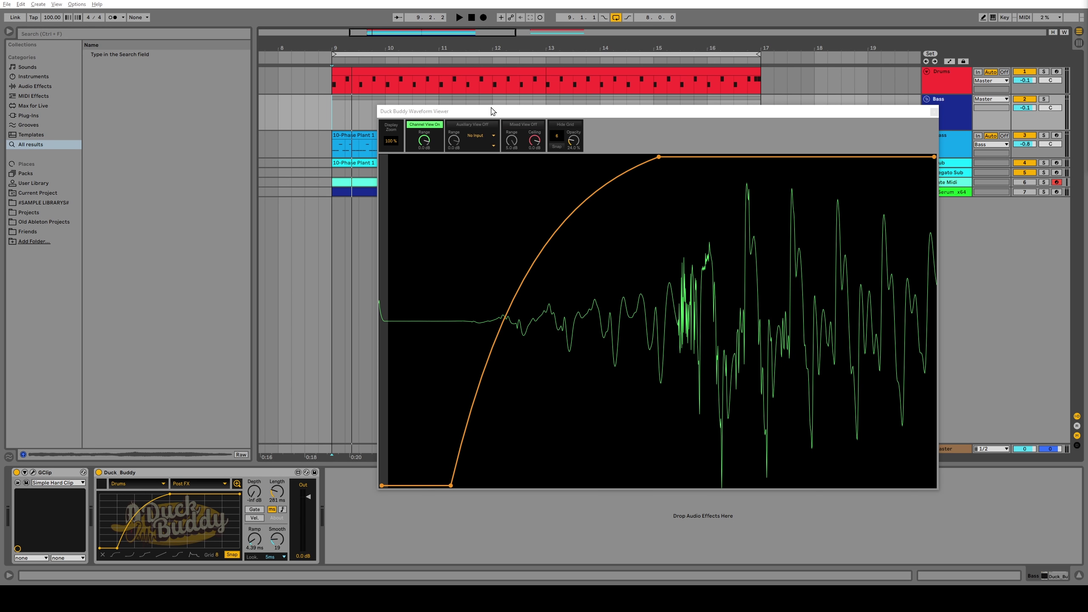
Step: Bring the Waveform Viewer forward, nudge it up-left and drag its corner to enlarge it
click(491, 111)
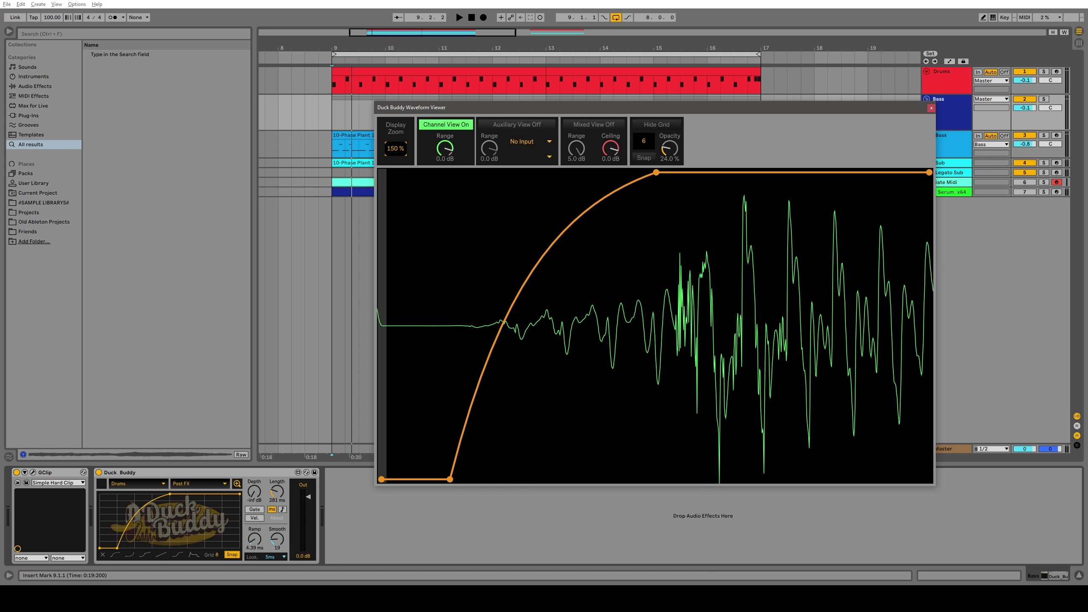
drag(504, 107, 500, 98)
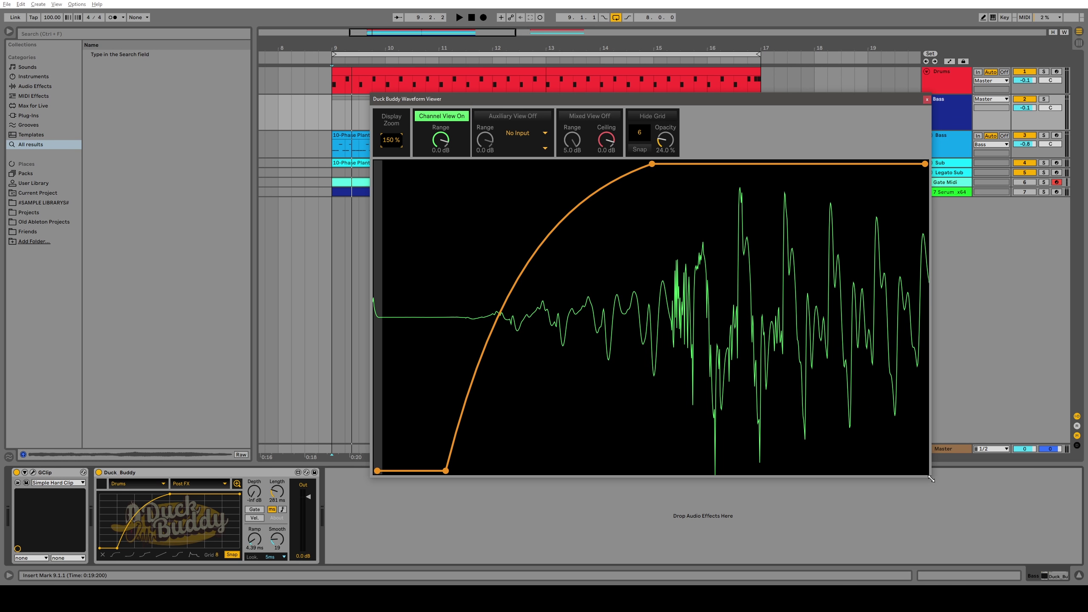
drag(931, 478, 1014, 540)
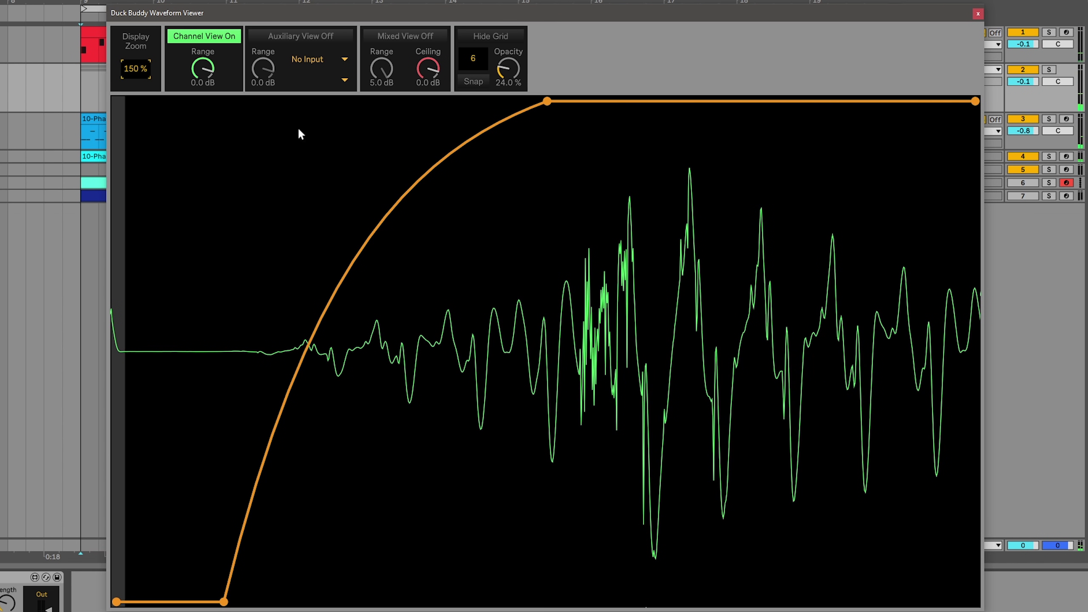
Step: Set the channel range to 5.0 dB and enable the auxiliary view with Drums as input
drag(200, 72, 206, 121)
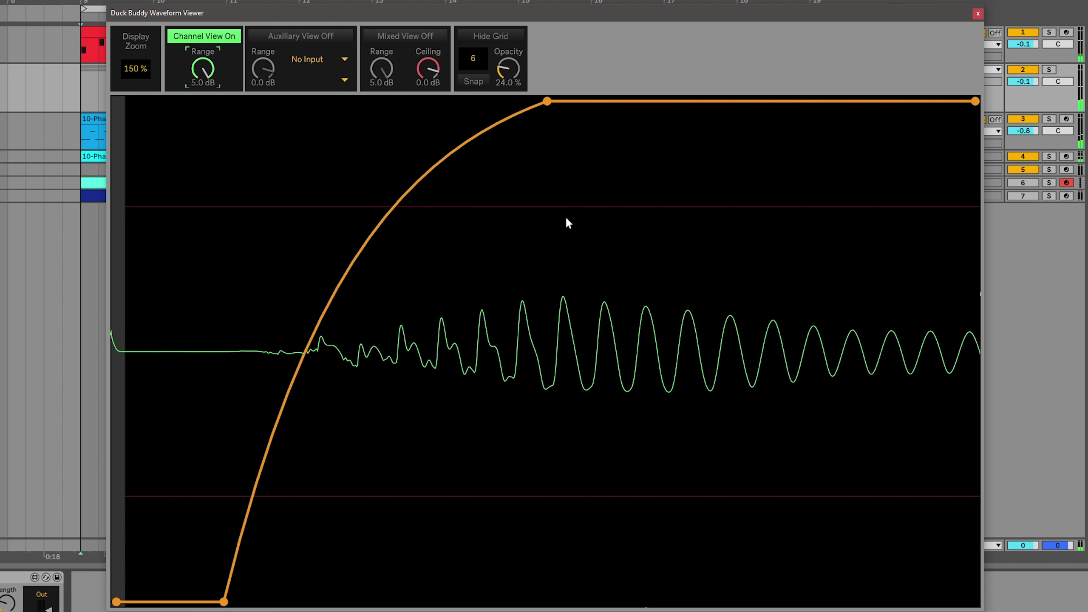
click(303, 39)
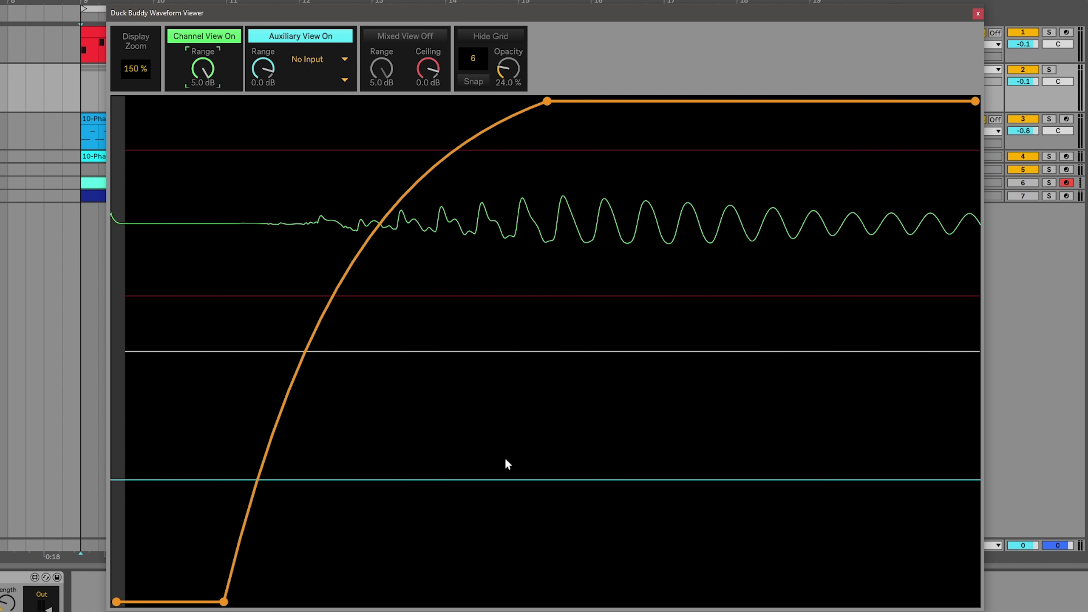
click(317, 59)
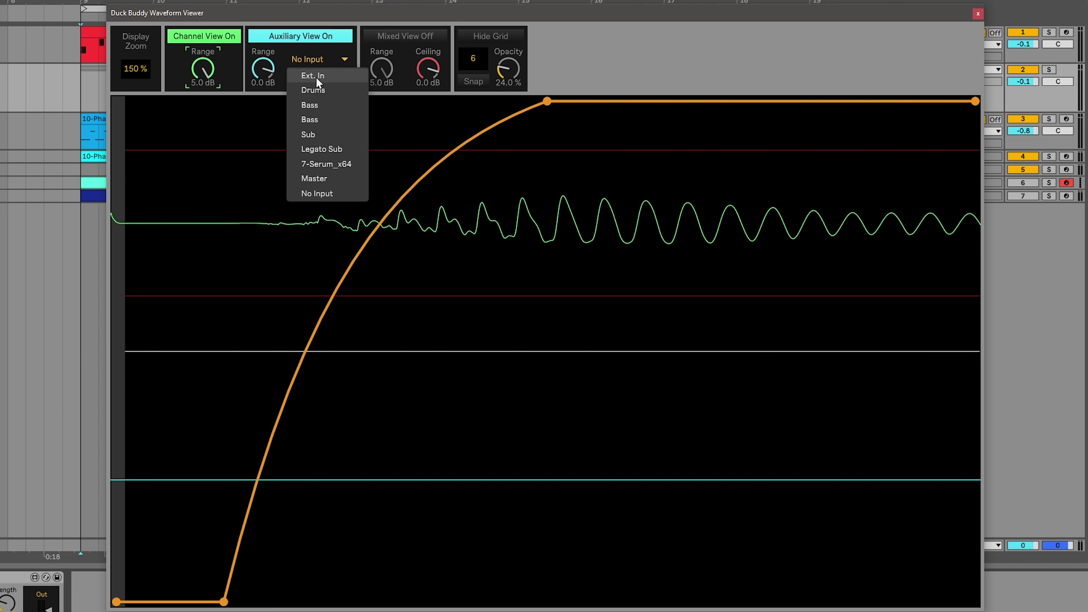
click(329, 92)
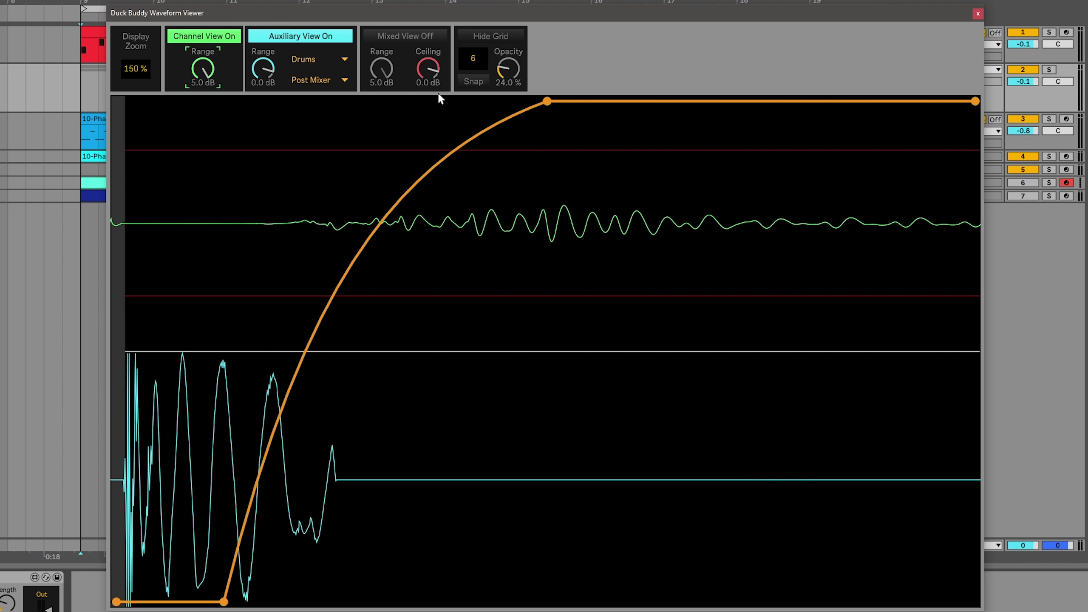
Step: Switch to mixed view only, start playback, and drag the curve's top breakpoint much earlier
click(414, 39)
click(217, 37)
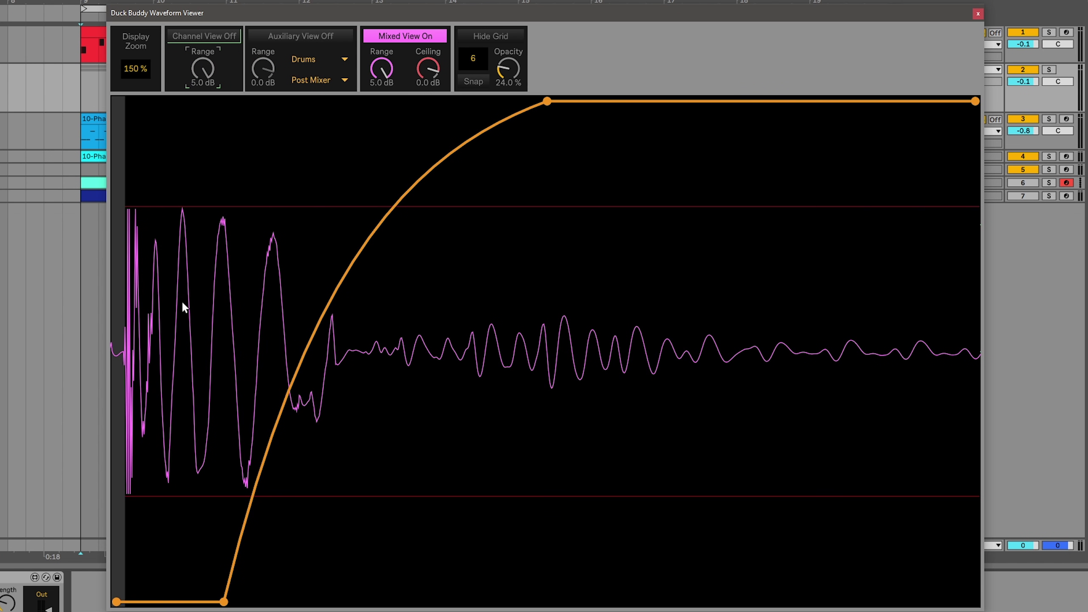
key(space)
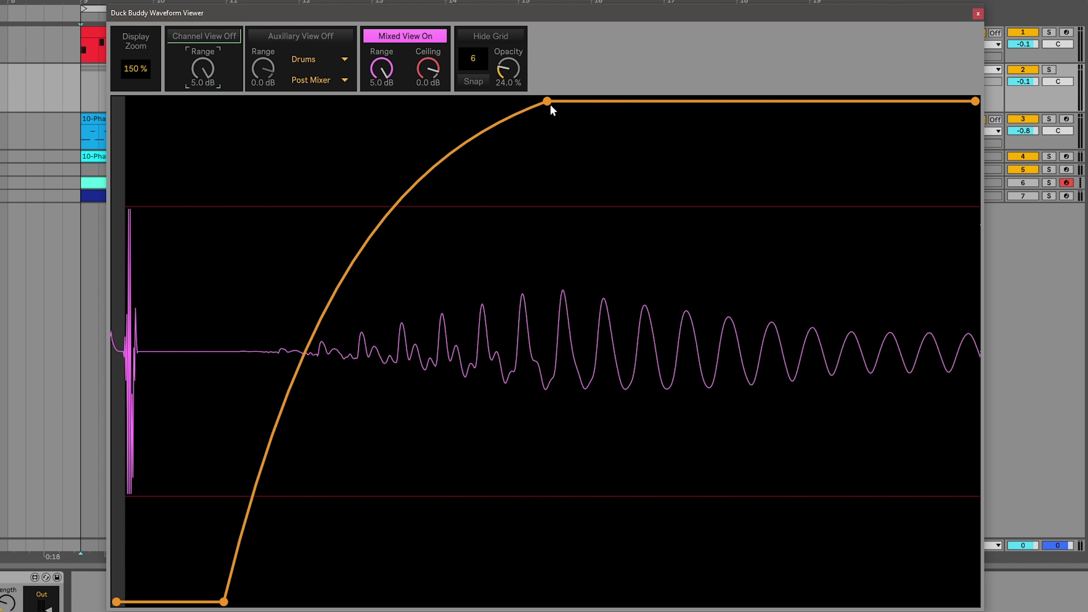
key(space)
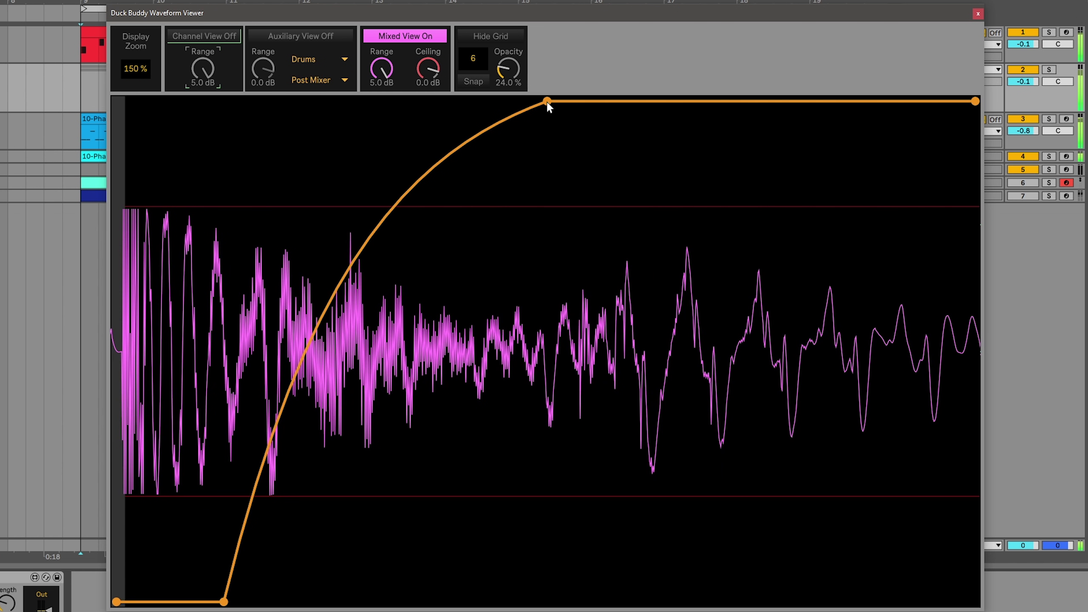
drag(547, 103, 368, 70)
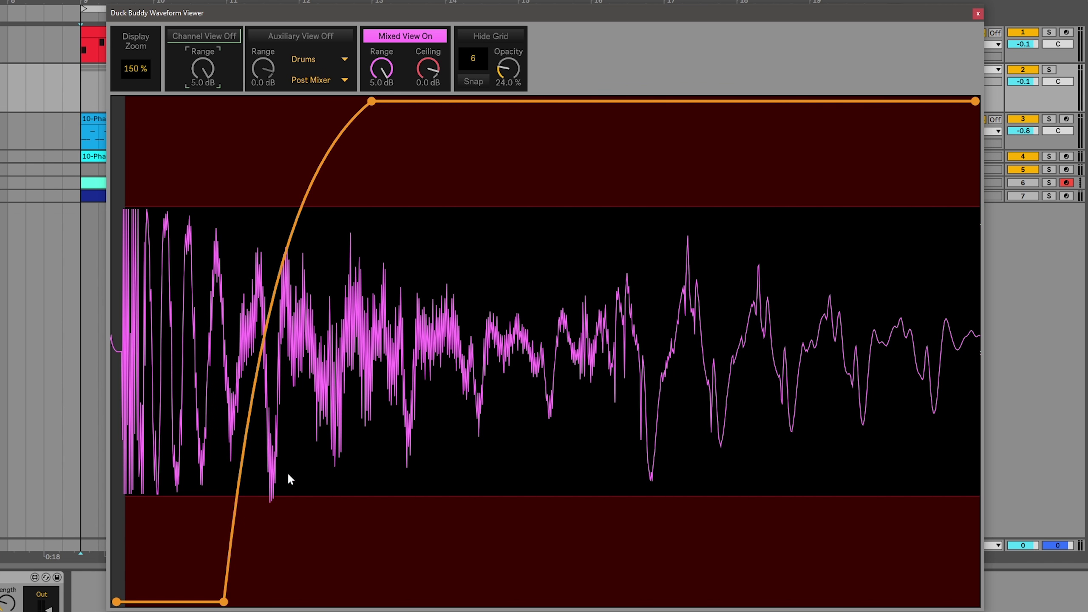
Step: Nudge the curve's top breakpoint later, settling it further right
drag(370, 102, 393, 102)
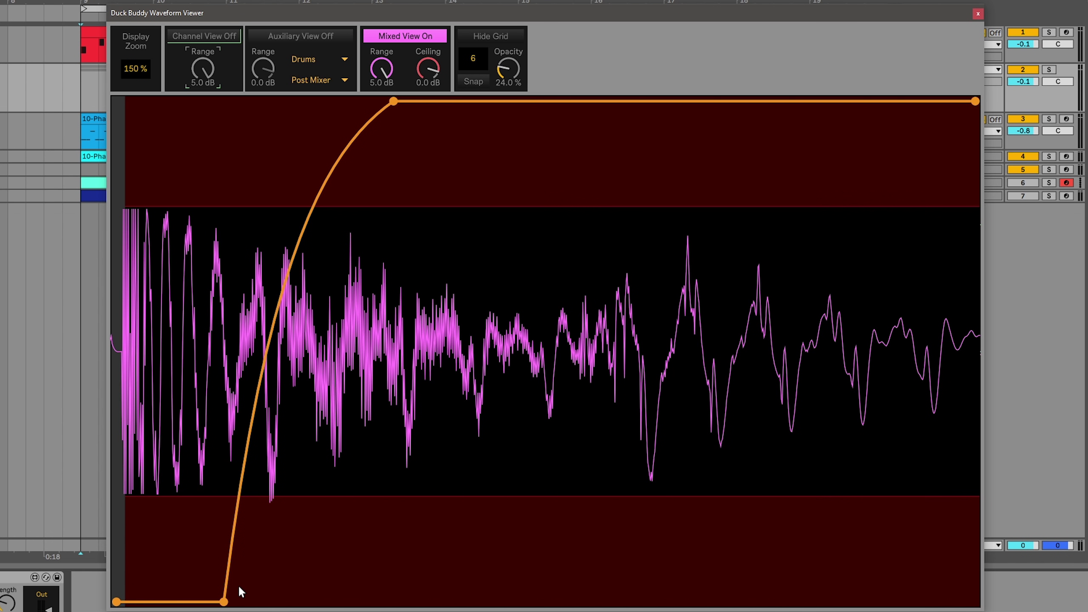
drag(394, 103, 499, 95)
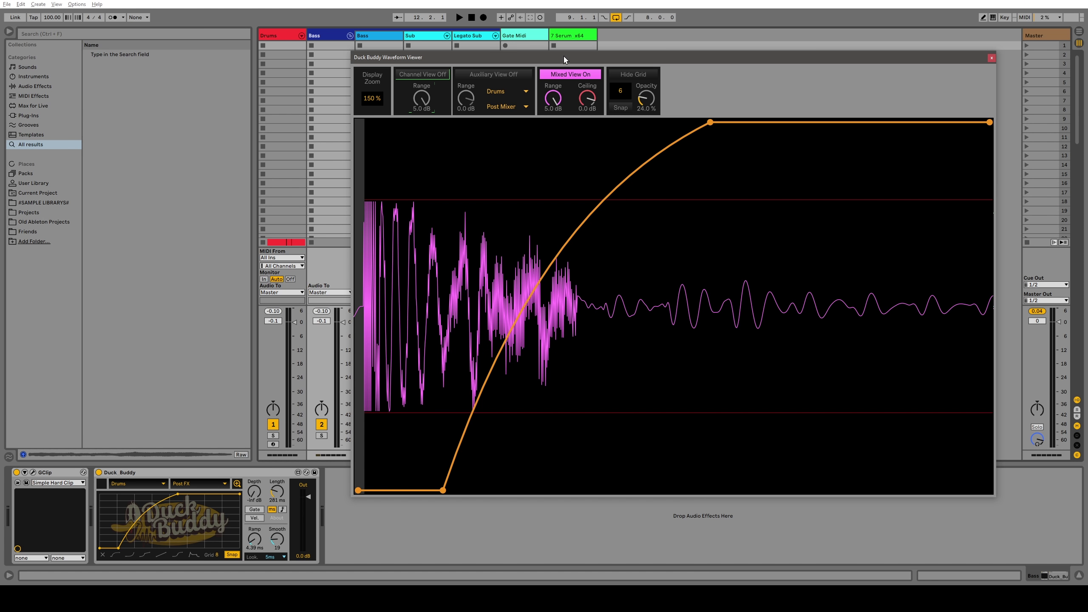
Step: Keep Drums as the sidechain source and set its tap point to Drum Rack | Kick | Post FX
mouse_move(564, 56)
mouse_down()
mouse_move(519, 96)
mouse_move(555, 57)
mouse_up()
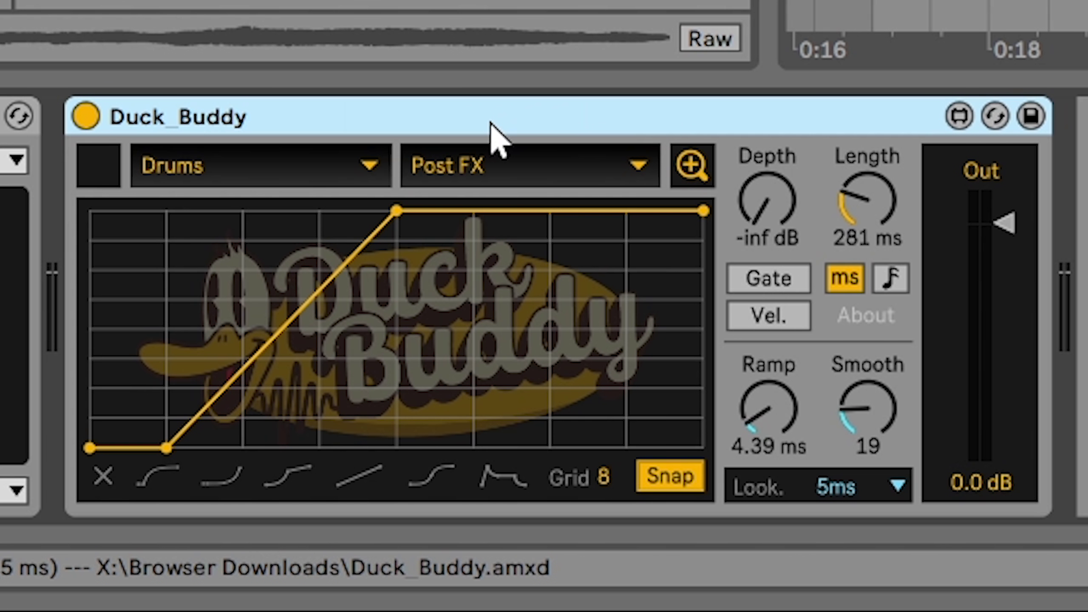
click(294, 180)
click(510, 257)
click(549, 178)
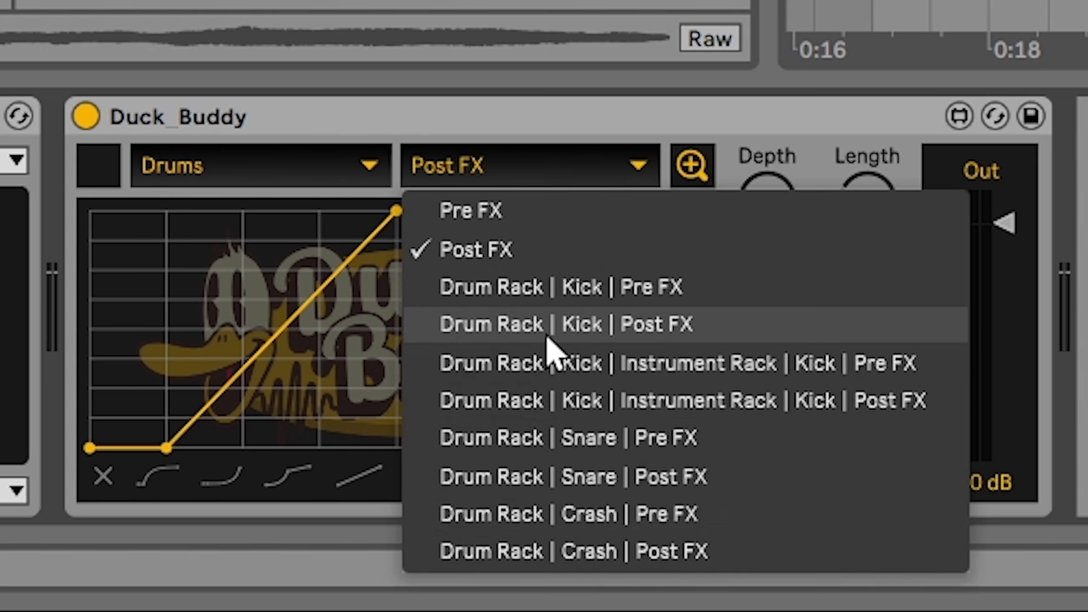
click(549, 337)
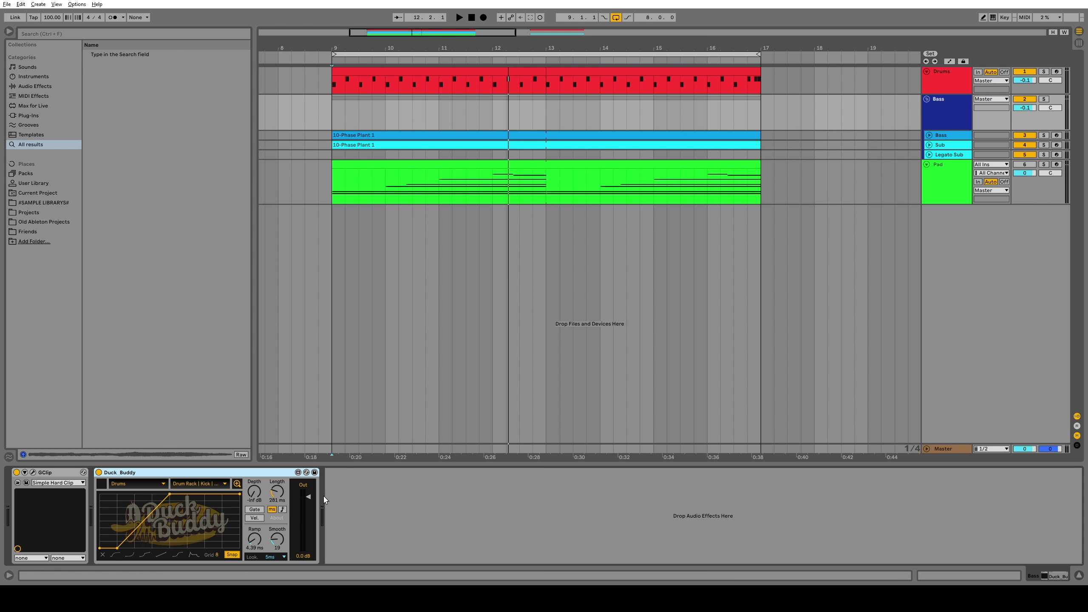
Step: Duplicate Duck Buddy, move one copy to another track and drop the other onto a new 7 Audio track
key(ctrl+d)
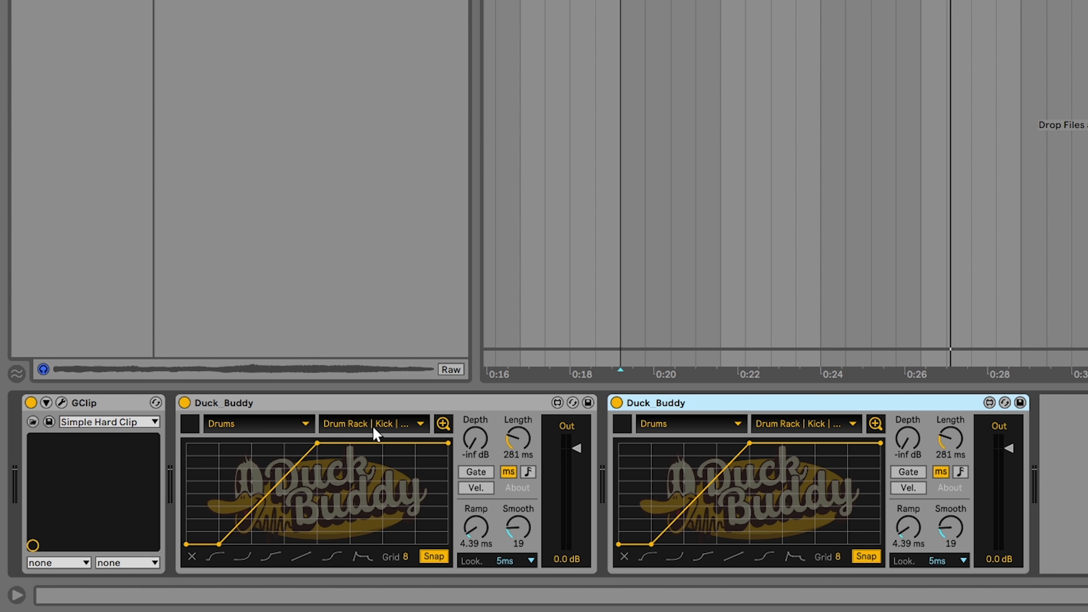
click(373, 405)
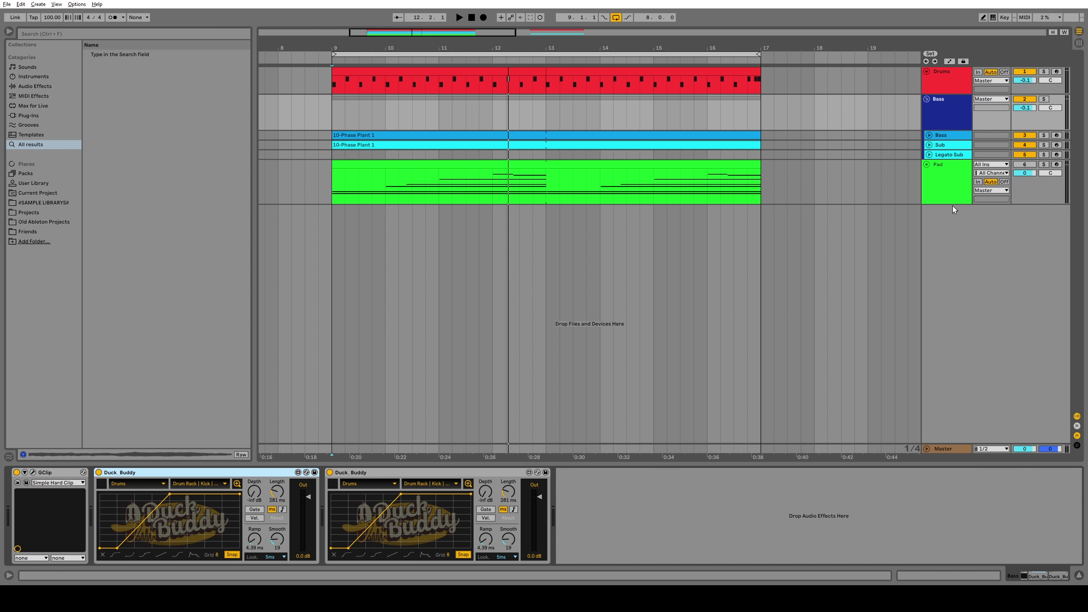
drag(223, 472, 940, 182)
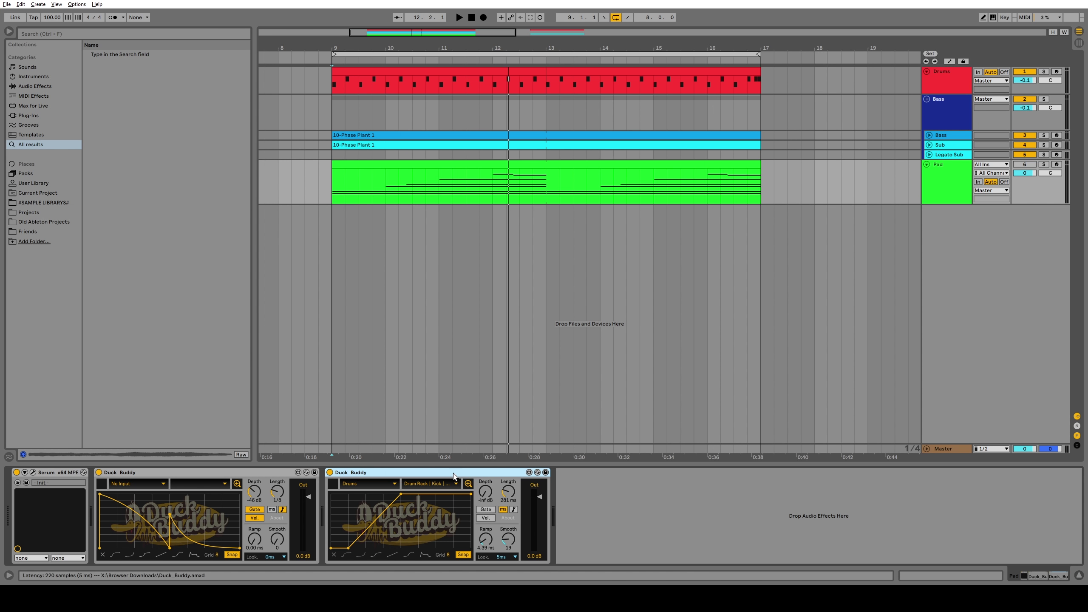
drag(452, 475, 300, 386)
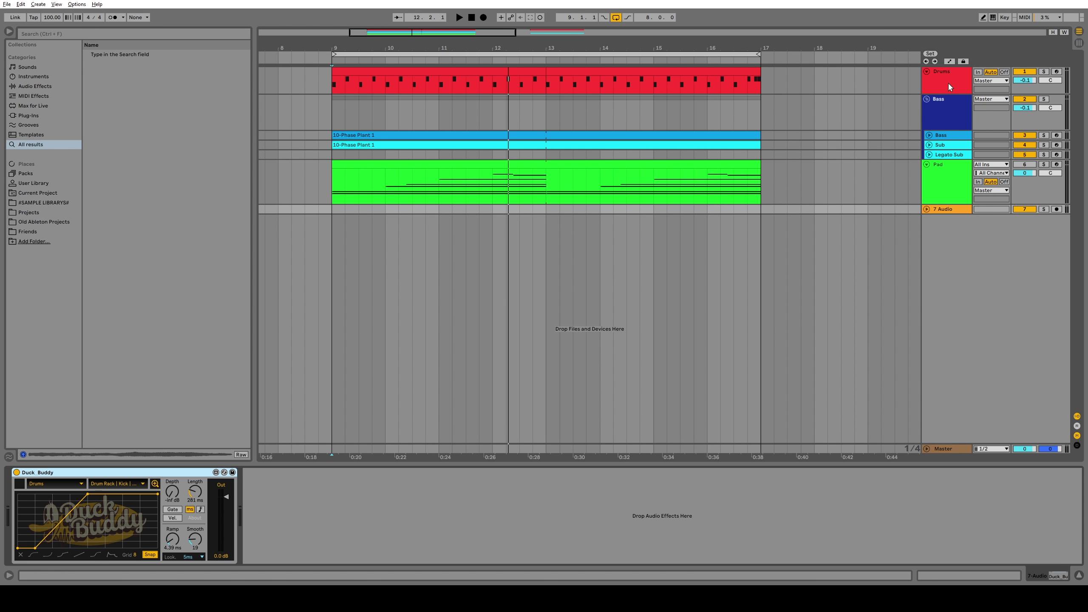
click(989, 88)
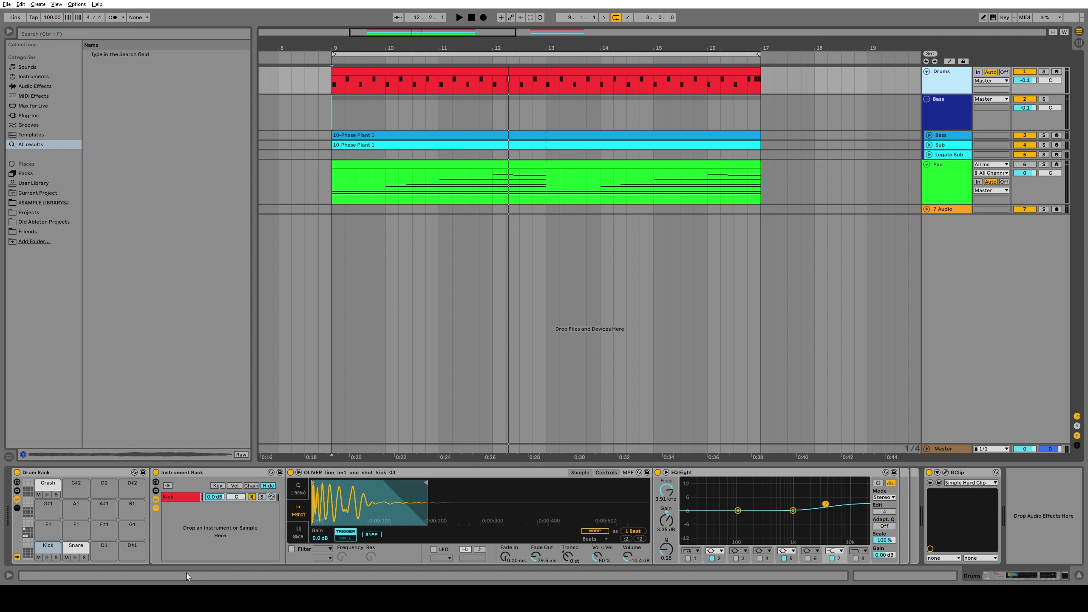
click(352, 70)
shift+click(622, 86)
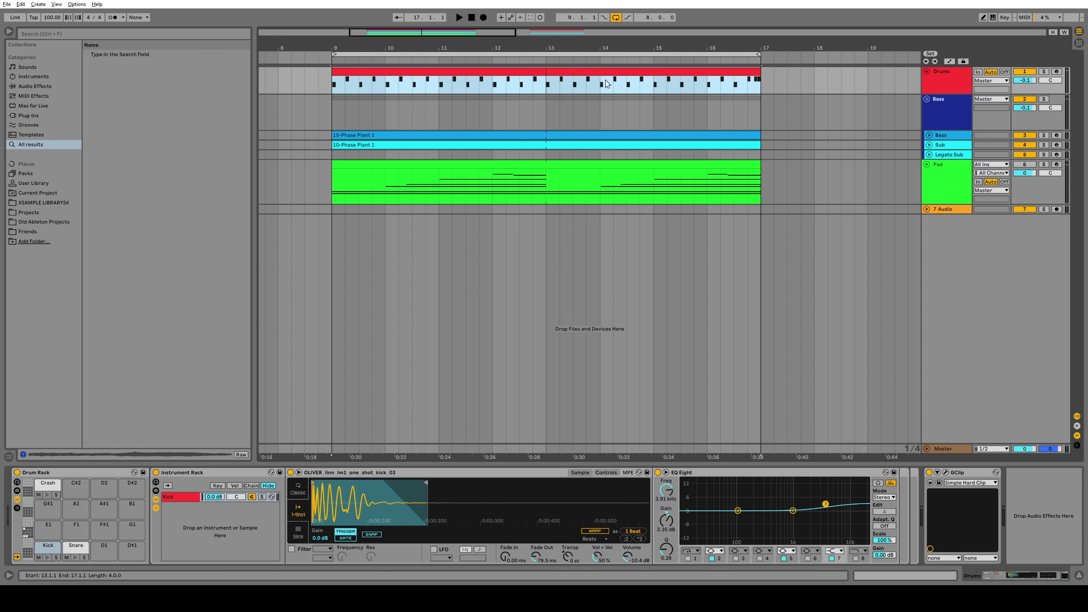
click(945, 209)
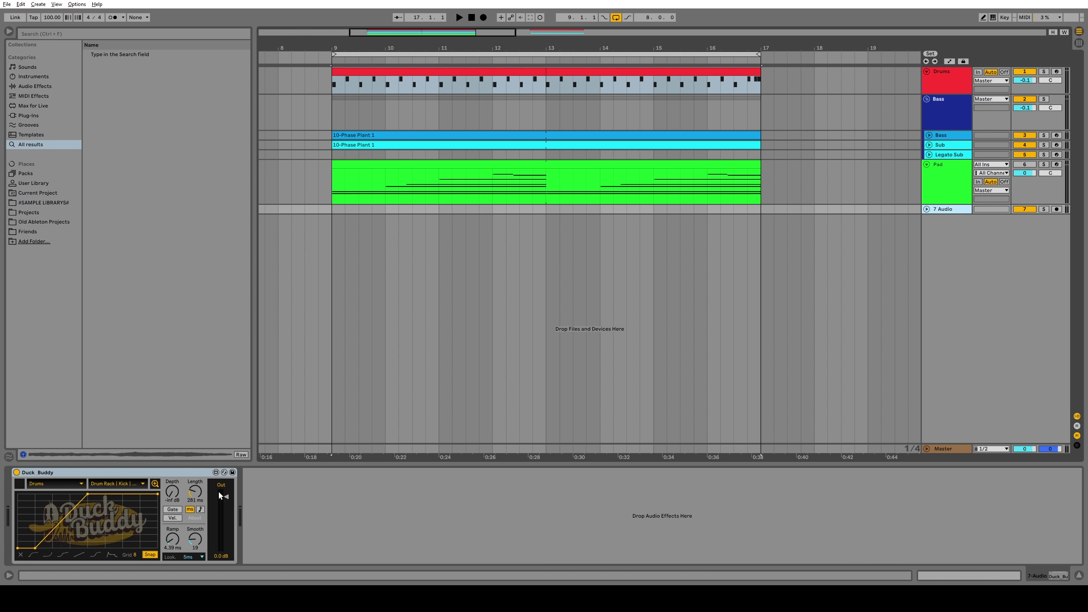
click(210, 474)
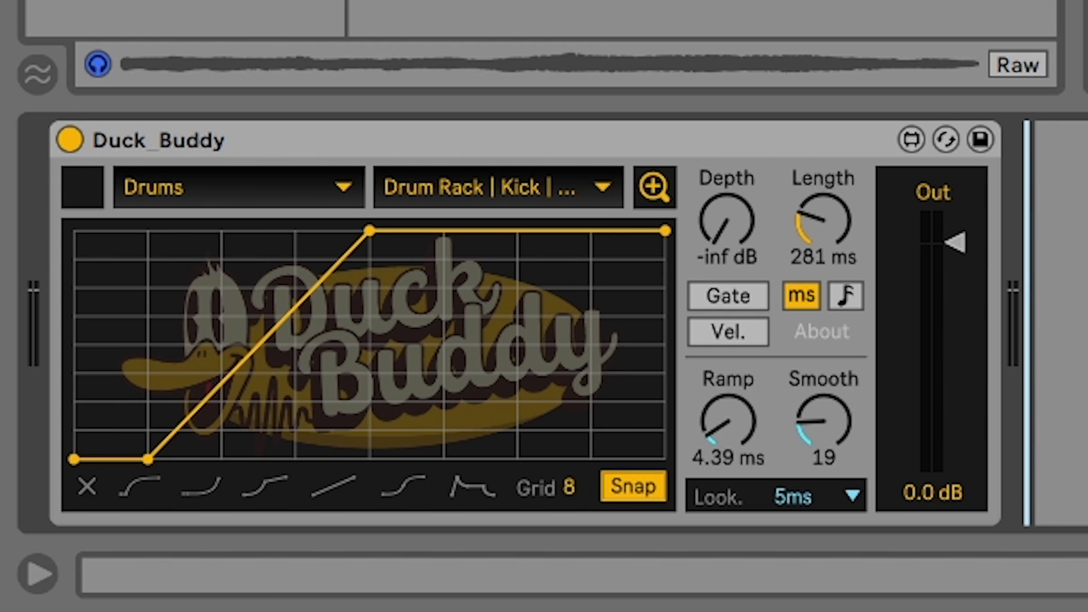
Step: Open Duck Buddy V0.4's About credits page
click(824, 336)
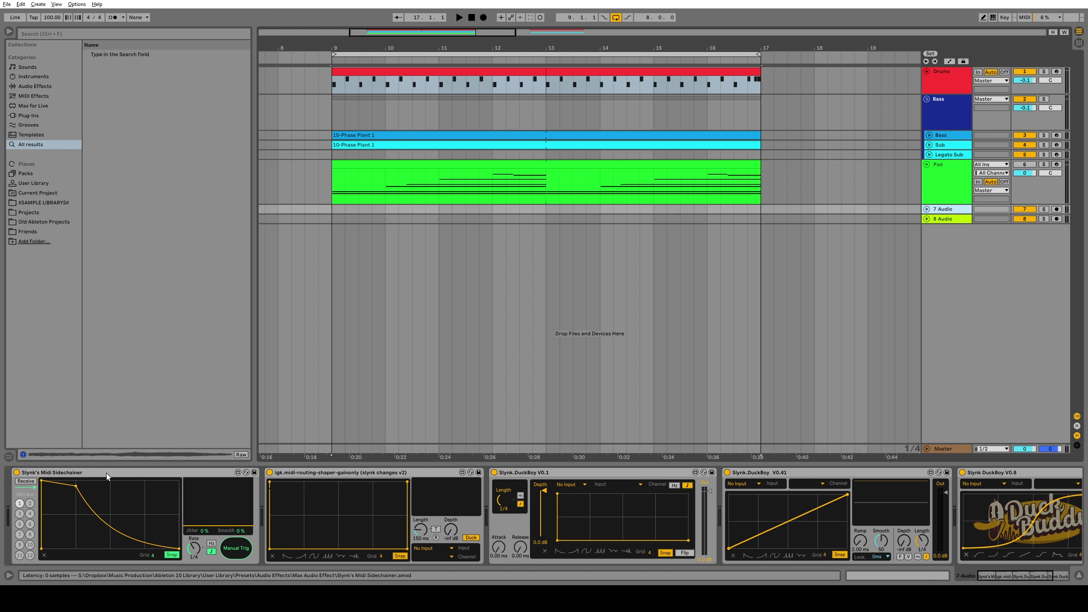
Step: Inspect the Midi Sidechainer, midi-routing-shaper and DuckBoy V0.1, V0.41, V0.8 prototypes, then select 8 Audio's Duck Buddy
click(106, 472)
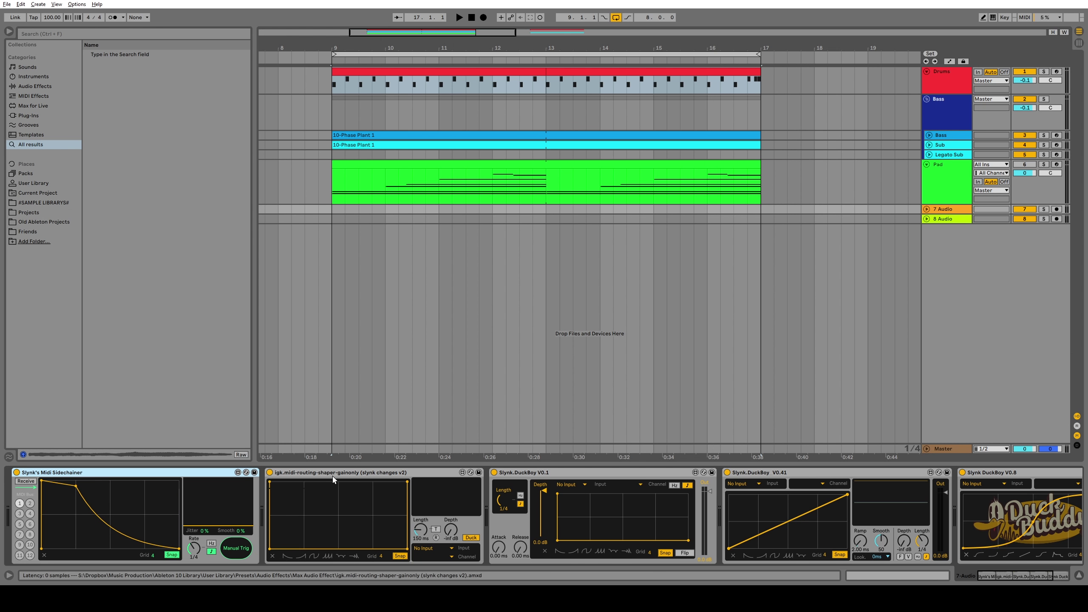
click(319, 474)
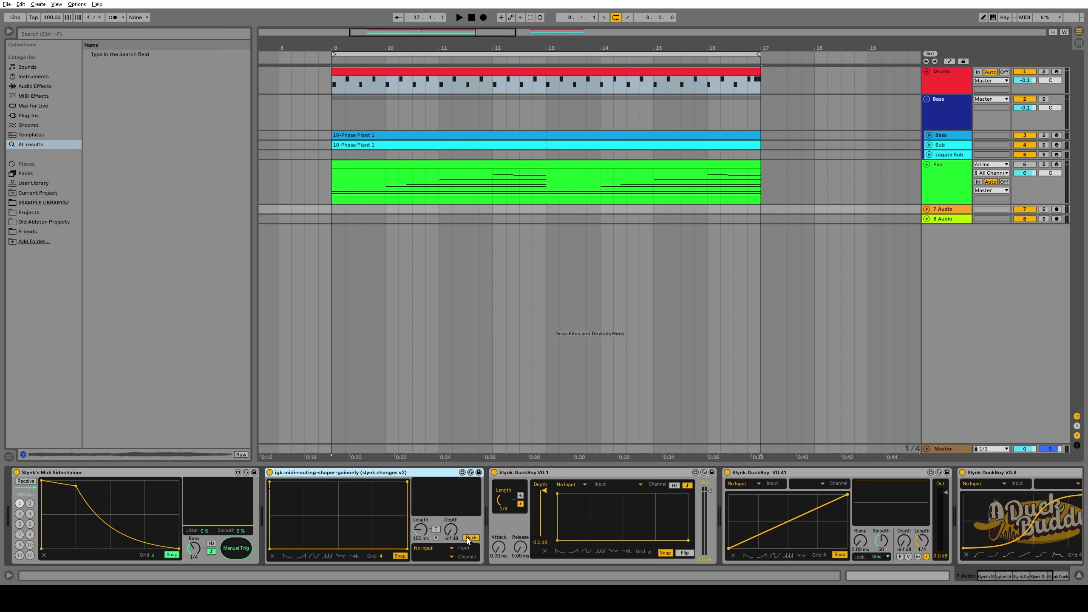
click(93, 472)
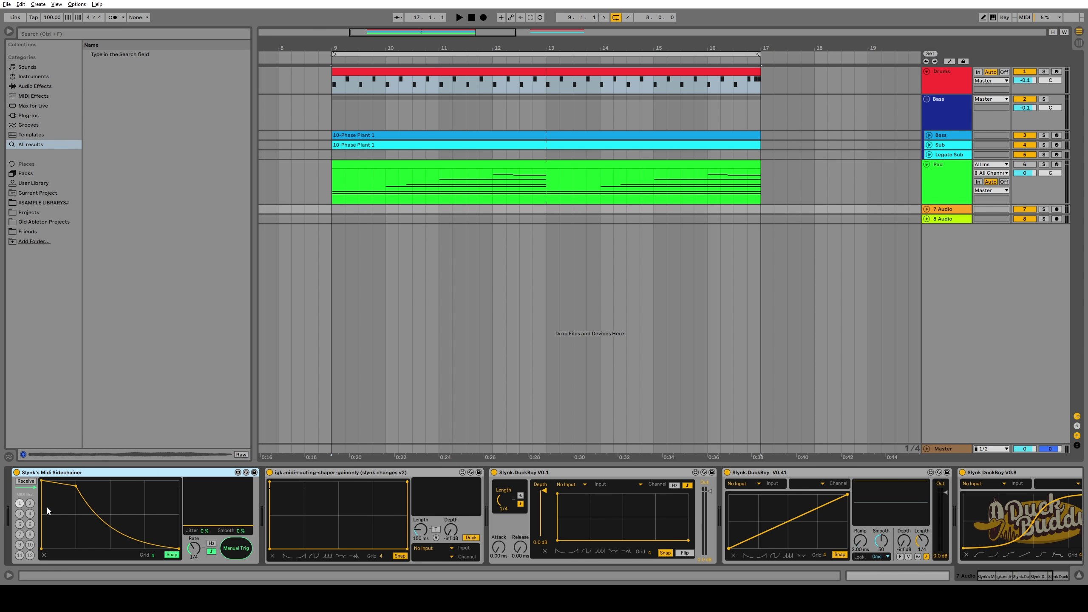
click(357, 475)
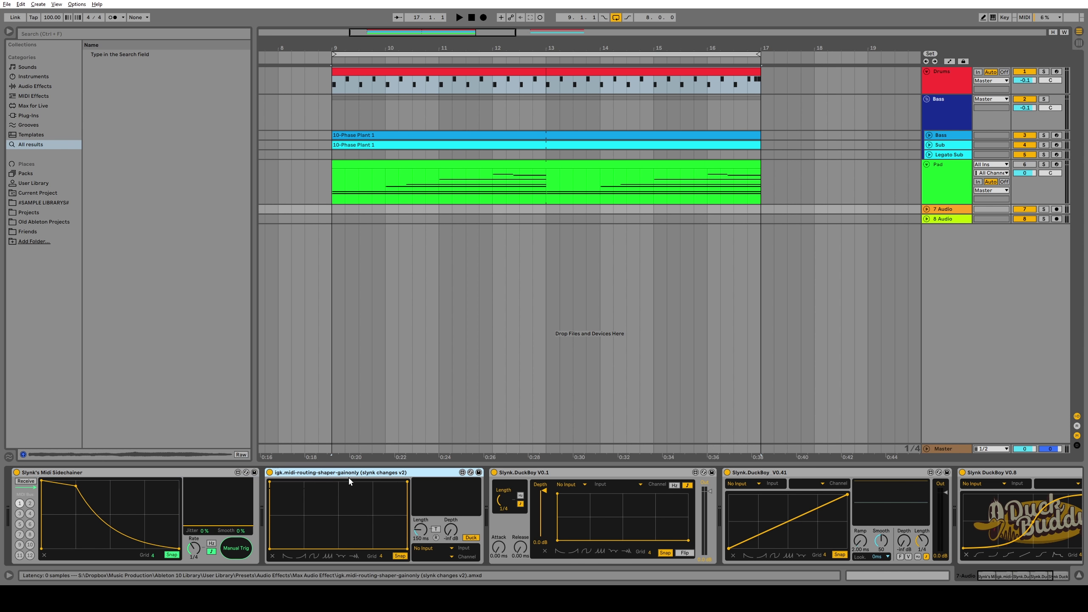
click(579, 473)
click(773, 475)
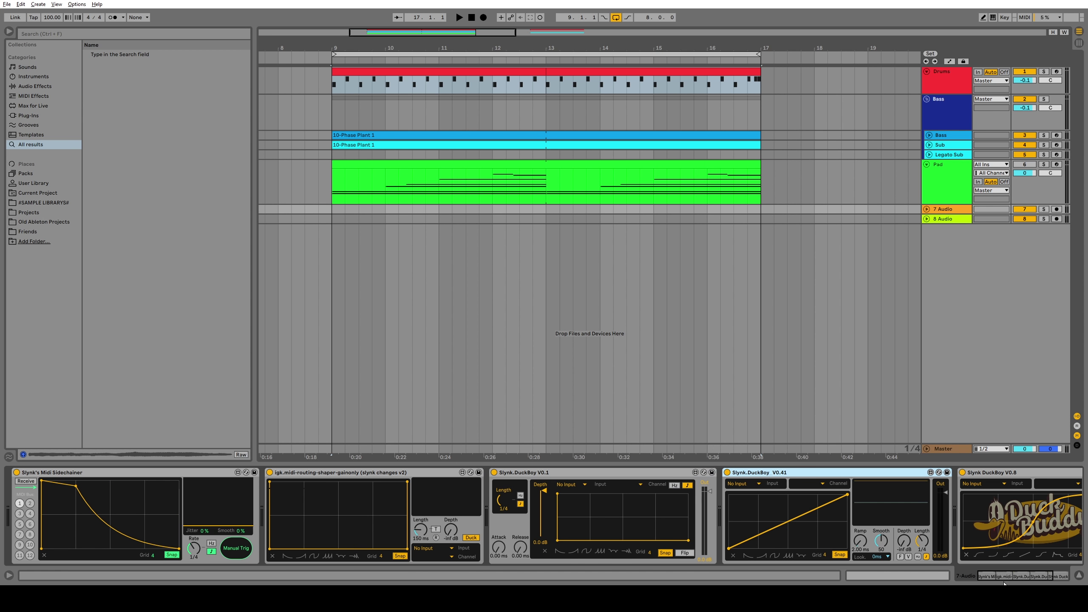
click(1033, 575)
click(864, 480)
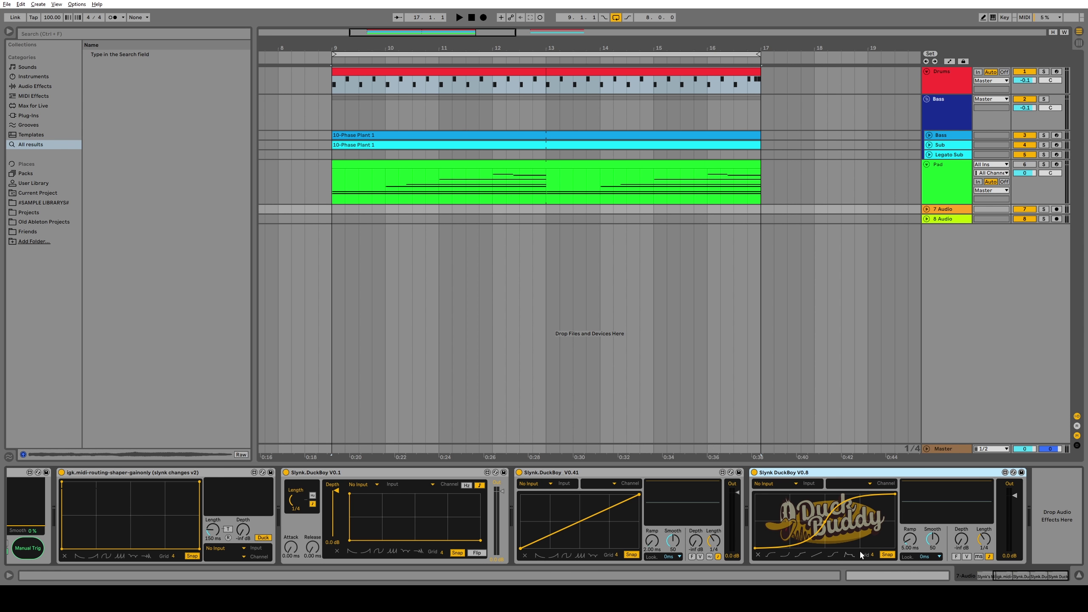
scroll(337, 498, left, 3)
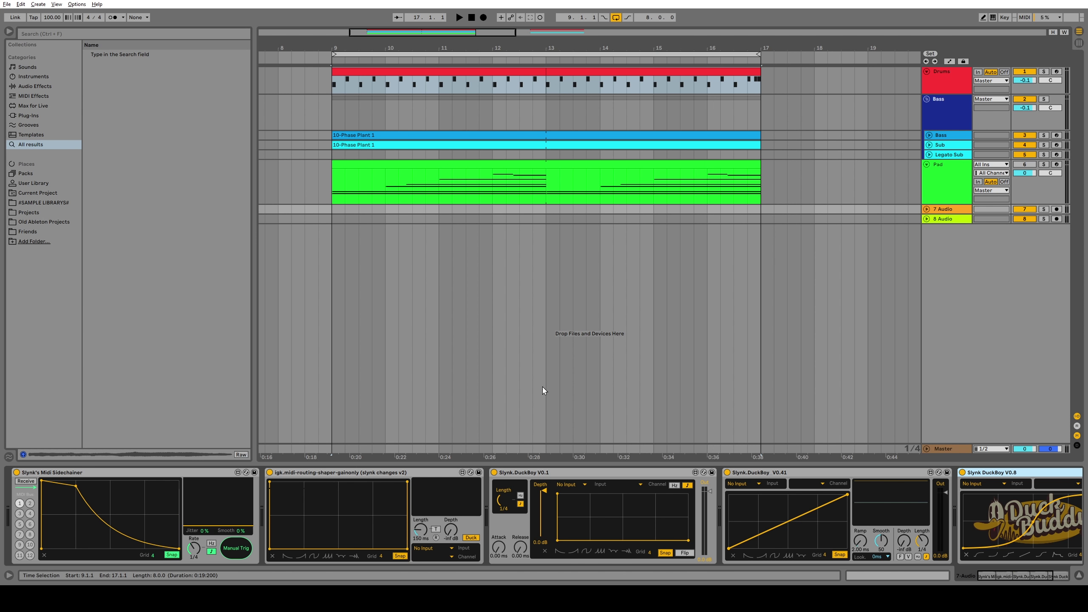
click(945, 220)
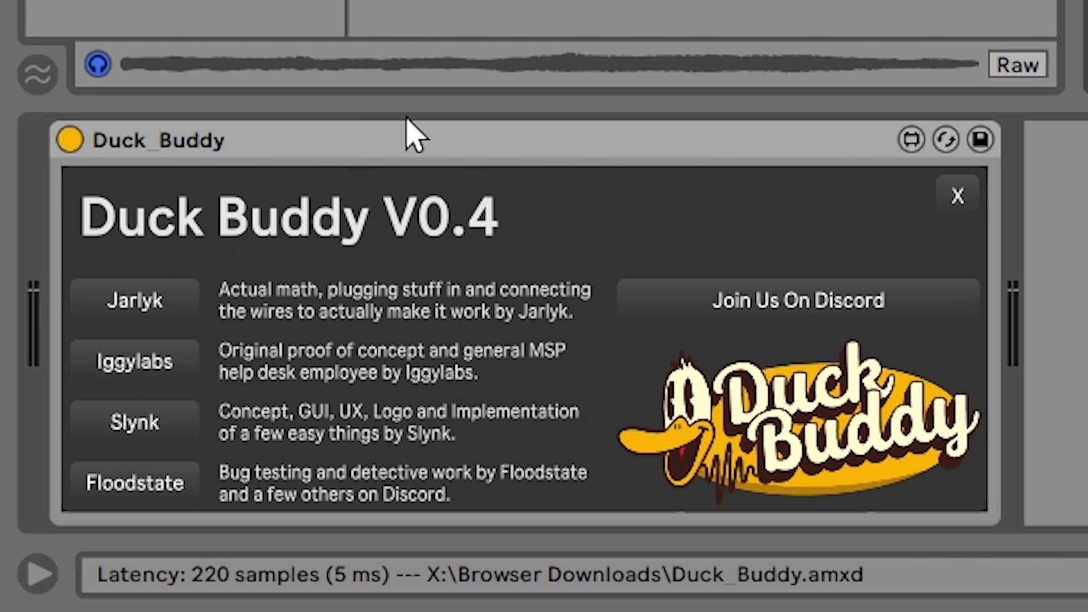
click(954, 201)
click(279, 191)
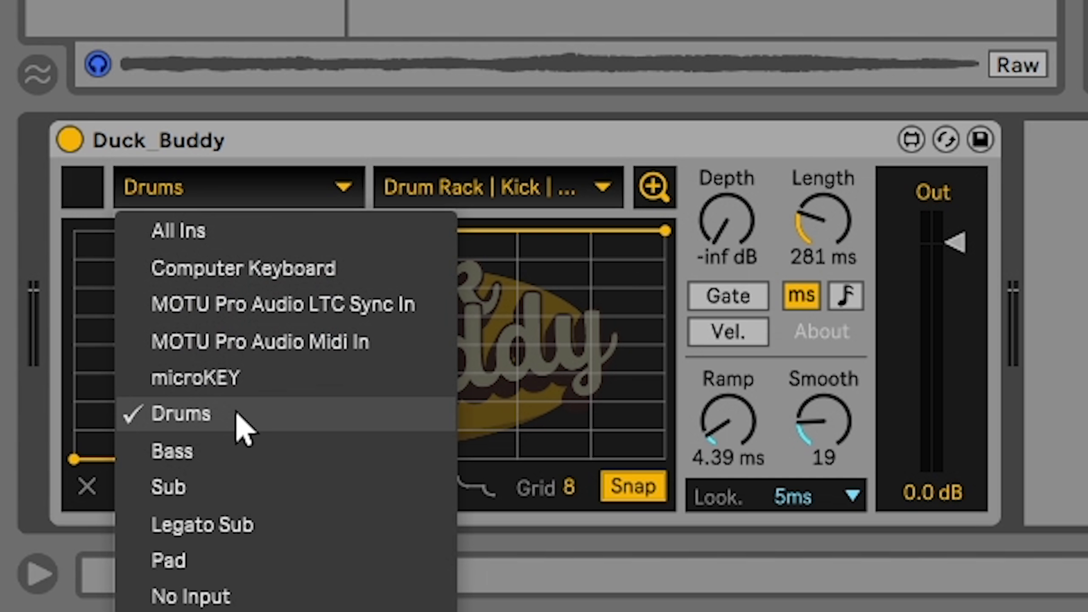
click(315, 148)
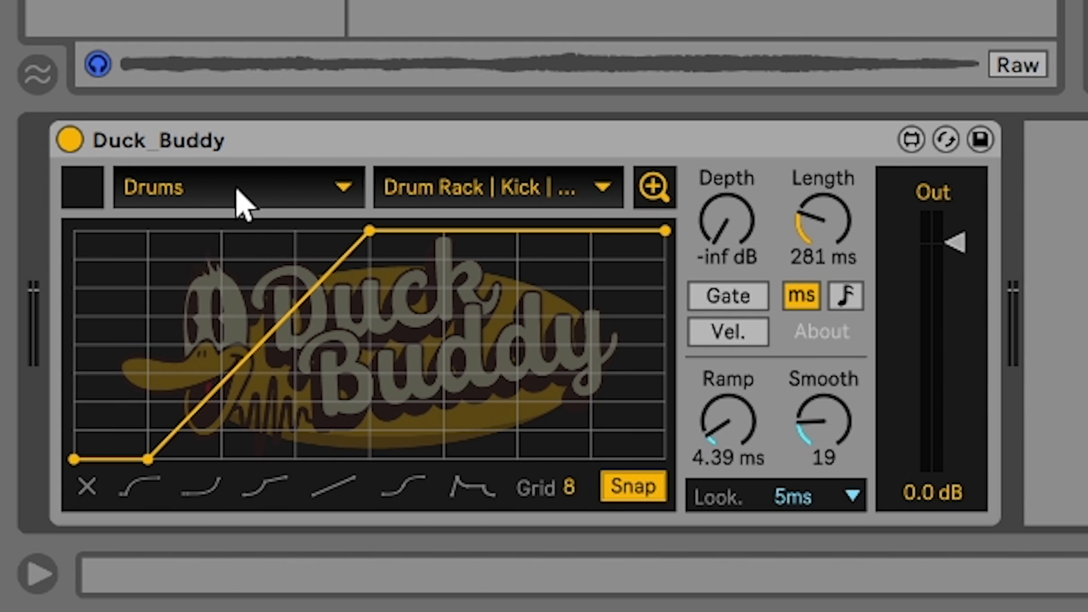
click(286, 147)
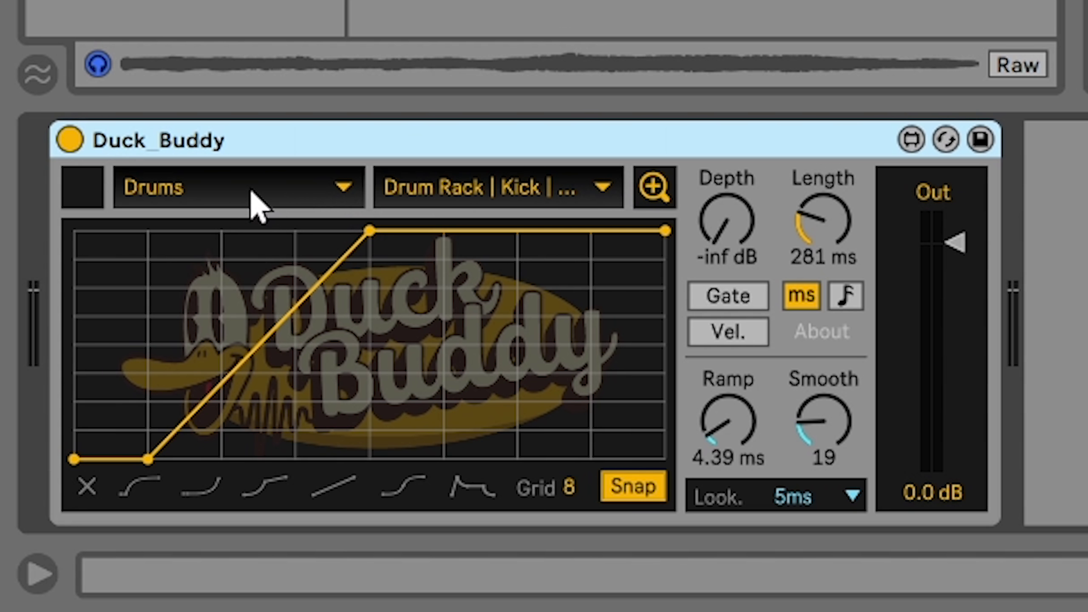
click(335, 192)
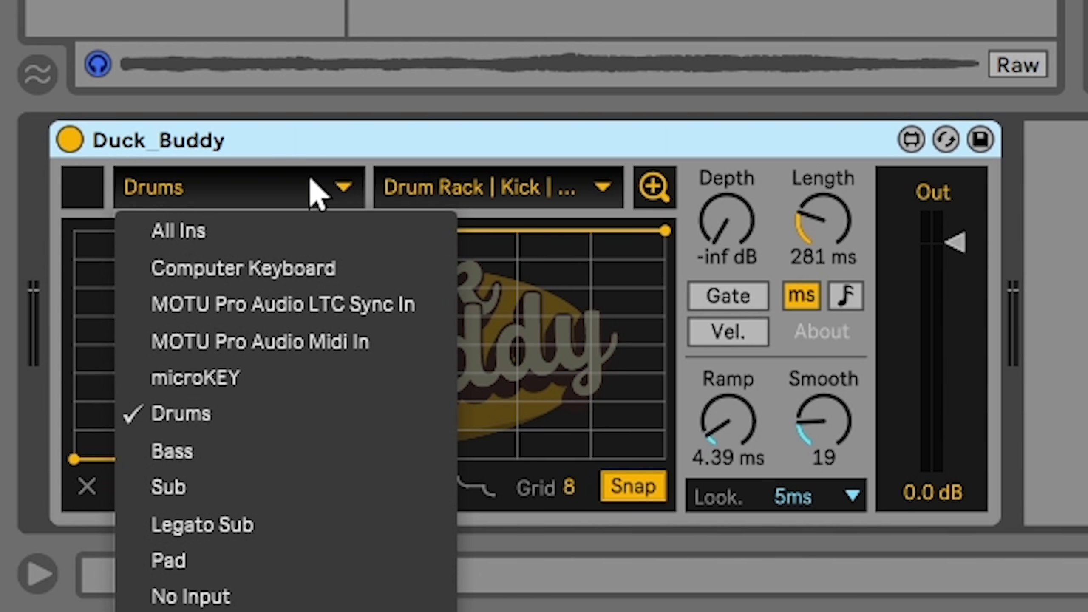
click(159, 209)
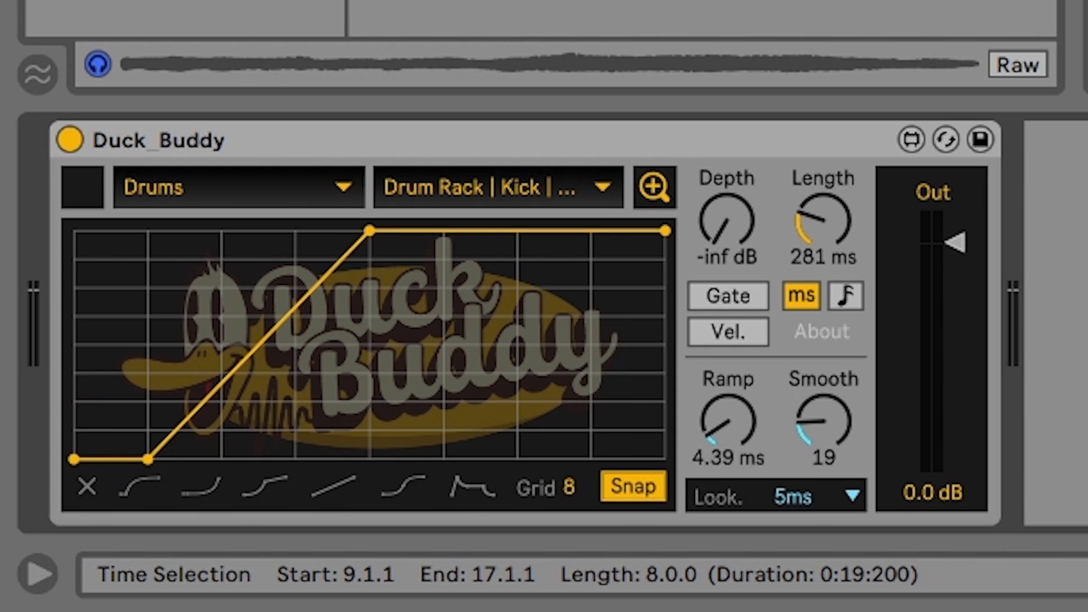
click(841, 336)
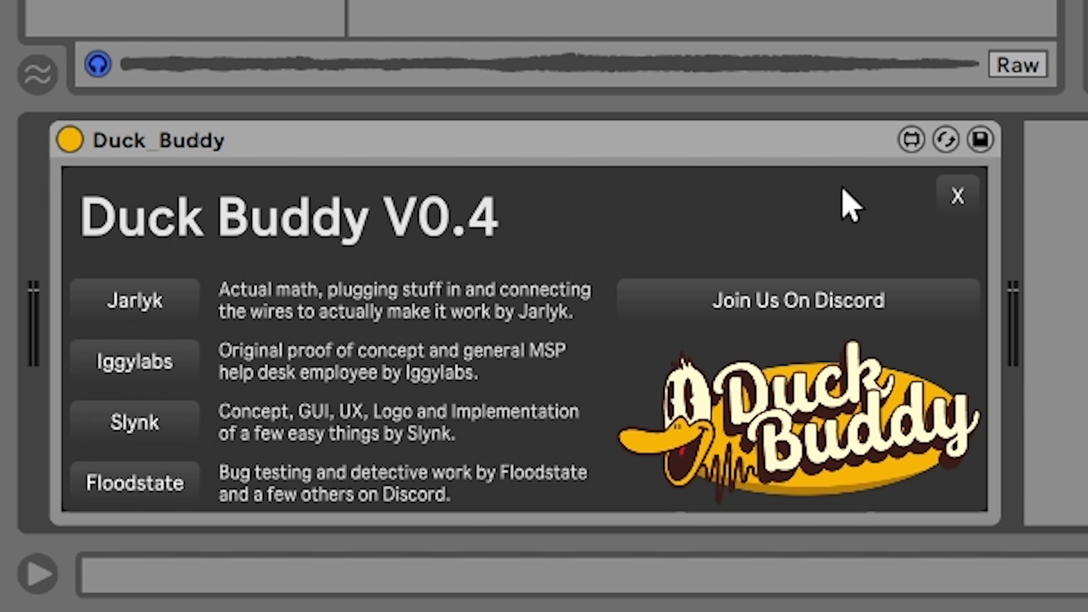
click(771, 150)
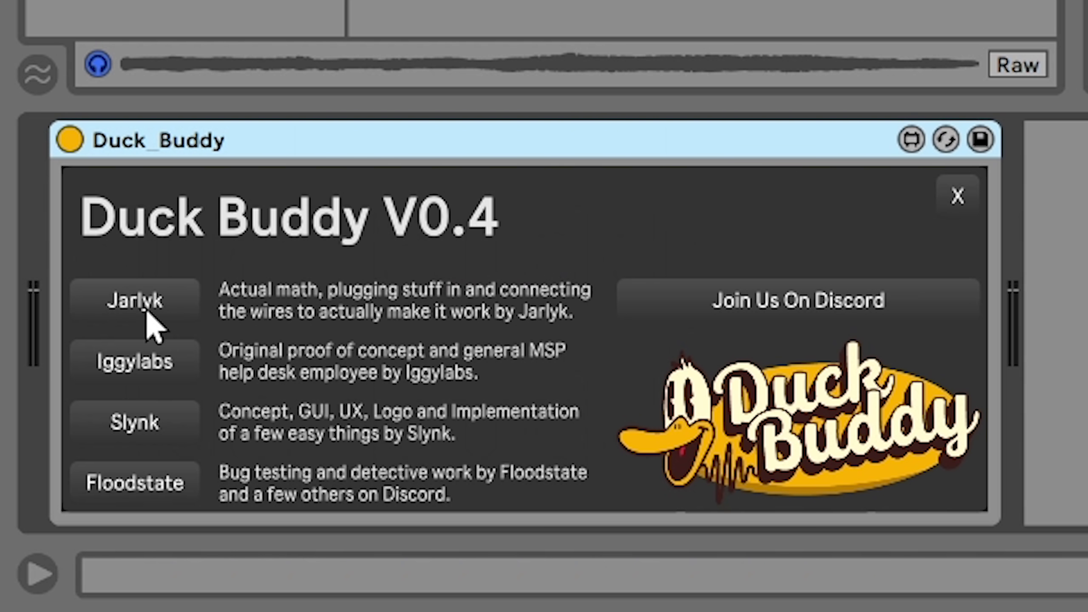